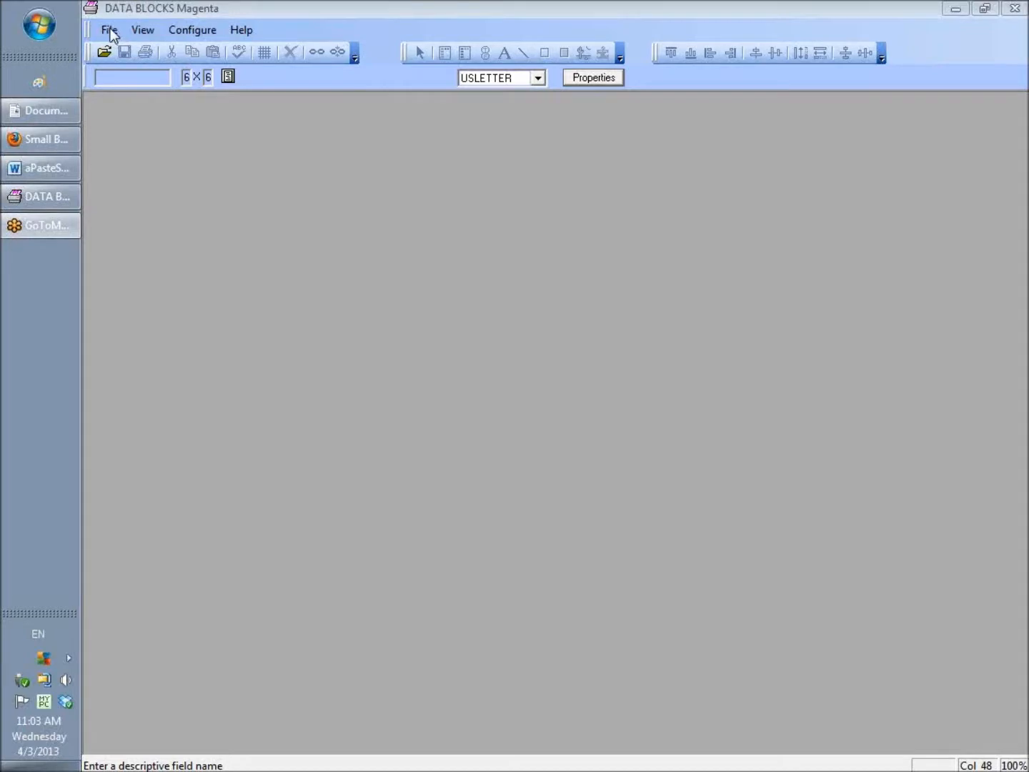
Open the SchoolSurvey.fsl sample form from the fsl folder.
{"action": "left_click", "coordinate": [138, 90]}
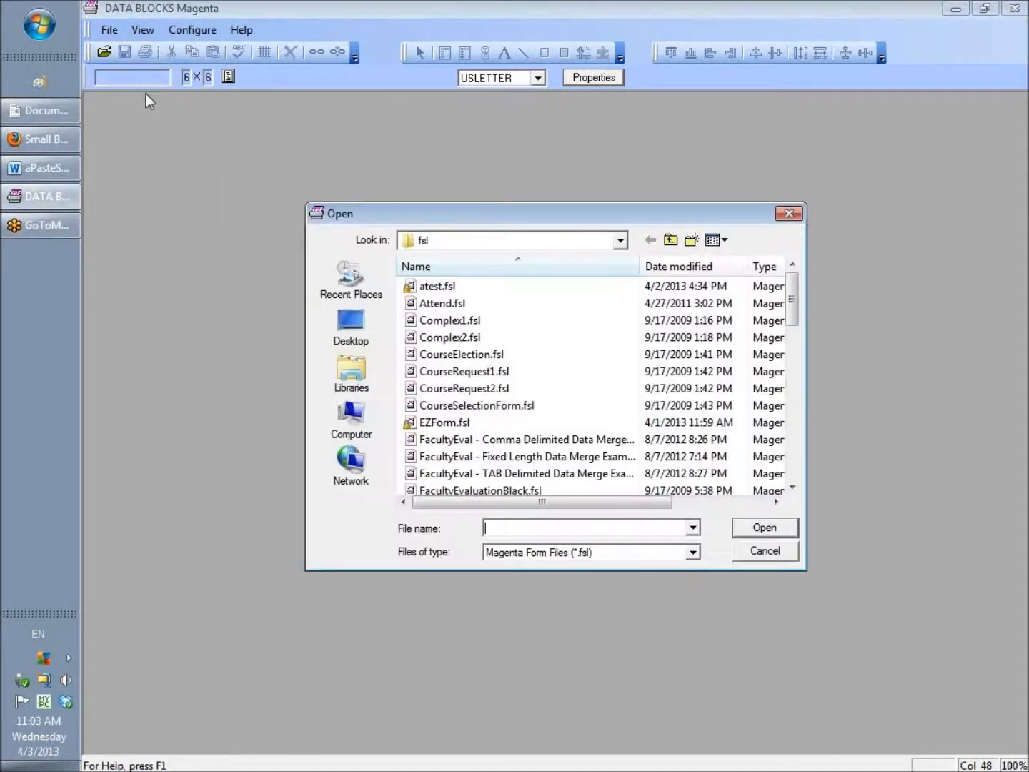
{"action": "left_click", "coordinate": [621, 240]}
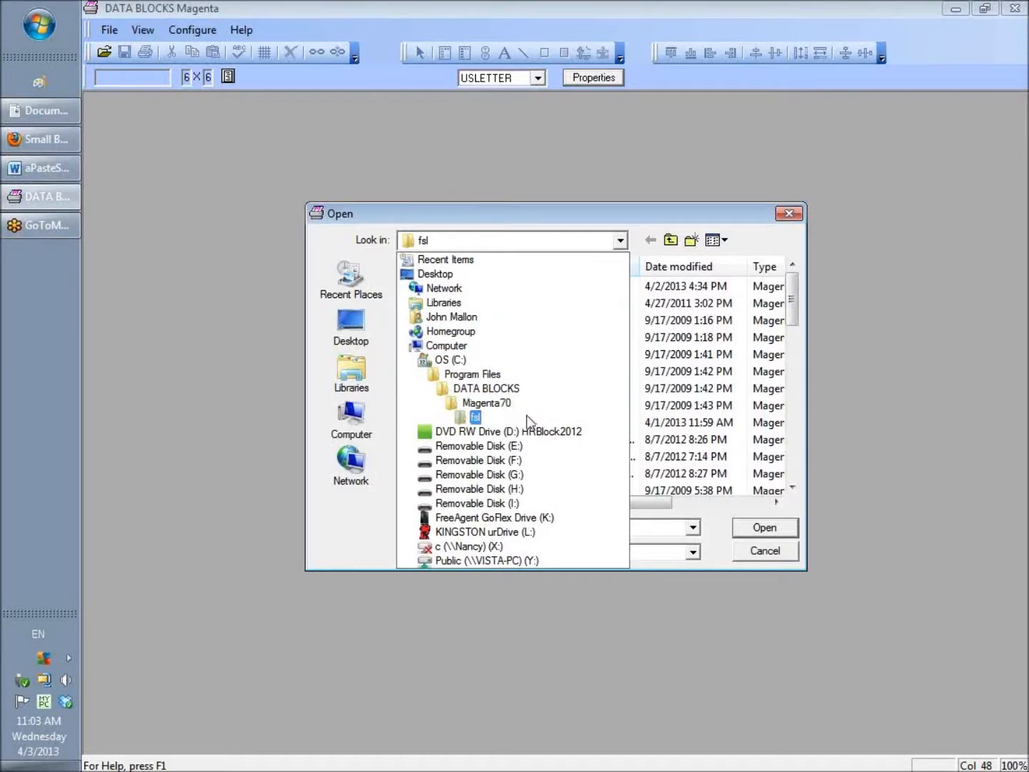
{"action": "left_click", "coordinate": [637, 229]}
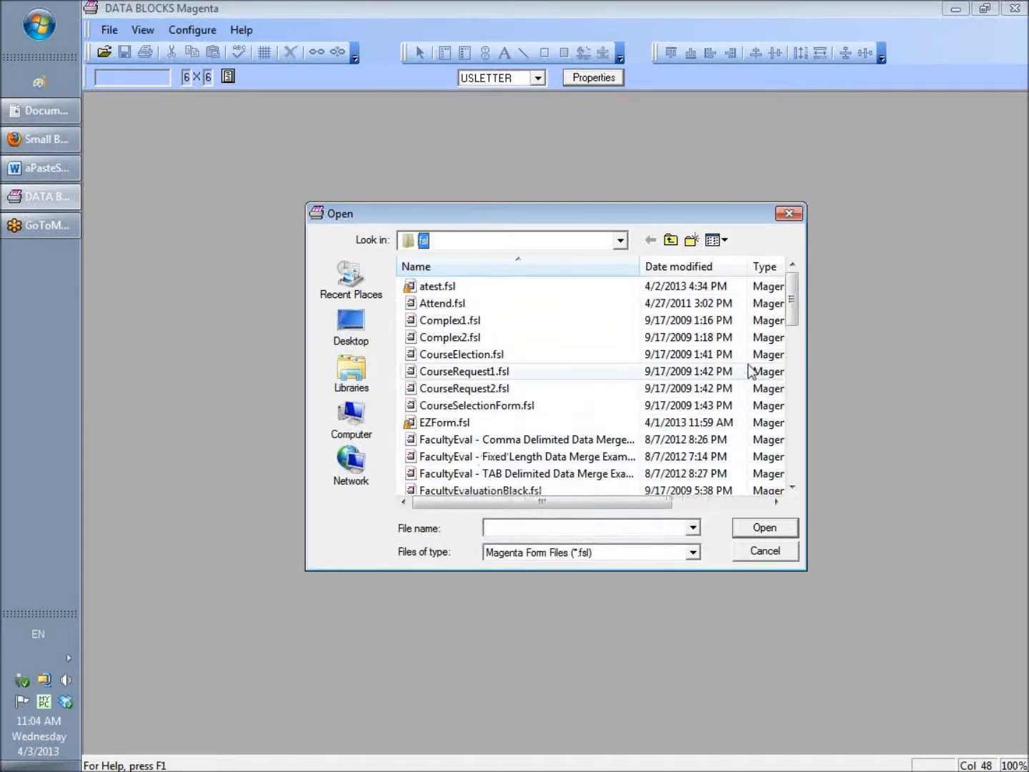
{"action": "left_click_drag", "start_coordinate": [792, 301], "coordinate": [796, 411]}
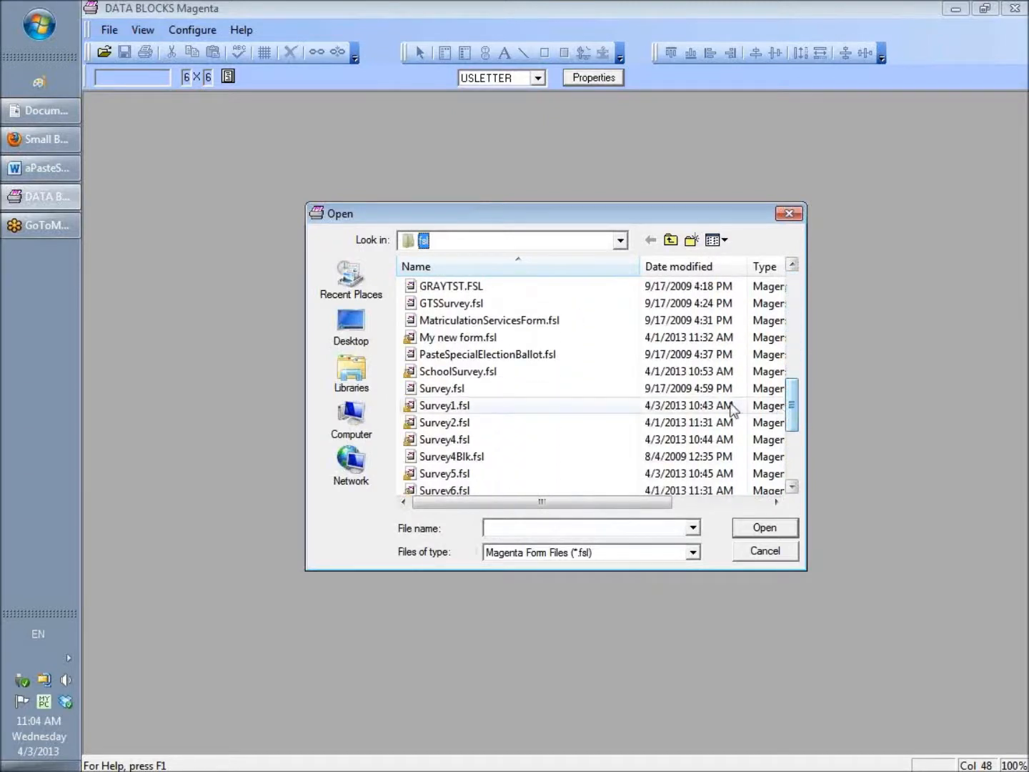
{"action": "left_click", "coordinate": [484, 373]}
{"action": "left_click", "coordinate": [483, 374]}
{"action": "left_click", "coordinate": [744, 508]}
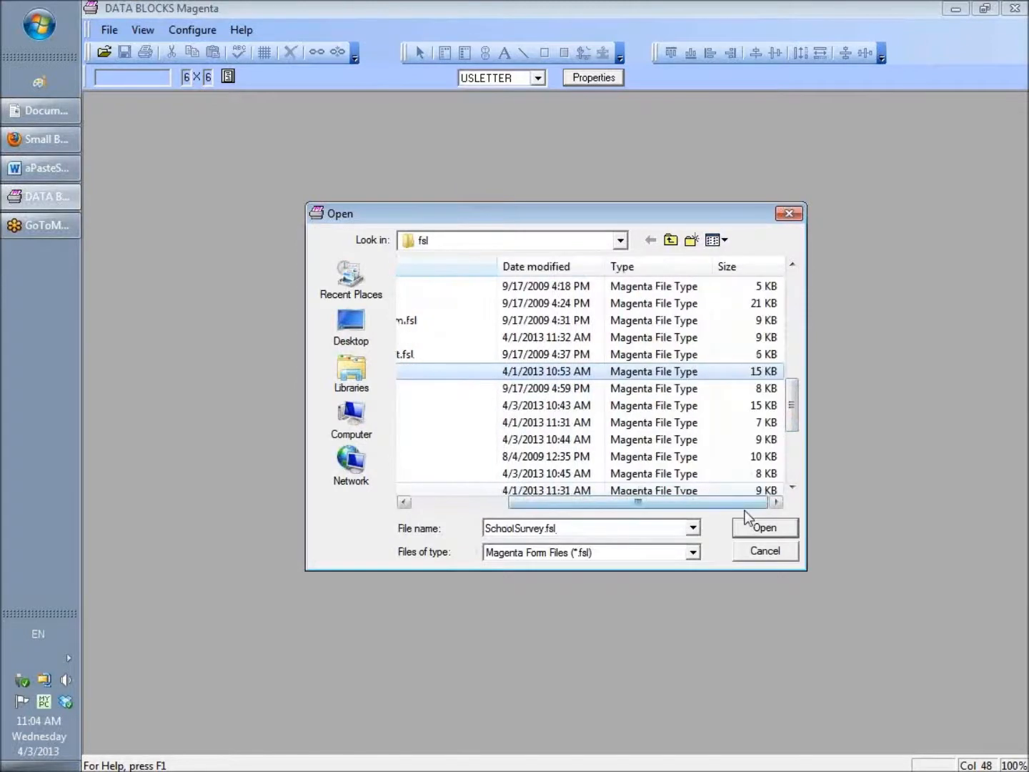
{"action": "left_click", "coordinate": [757, 527]}
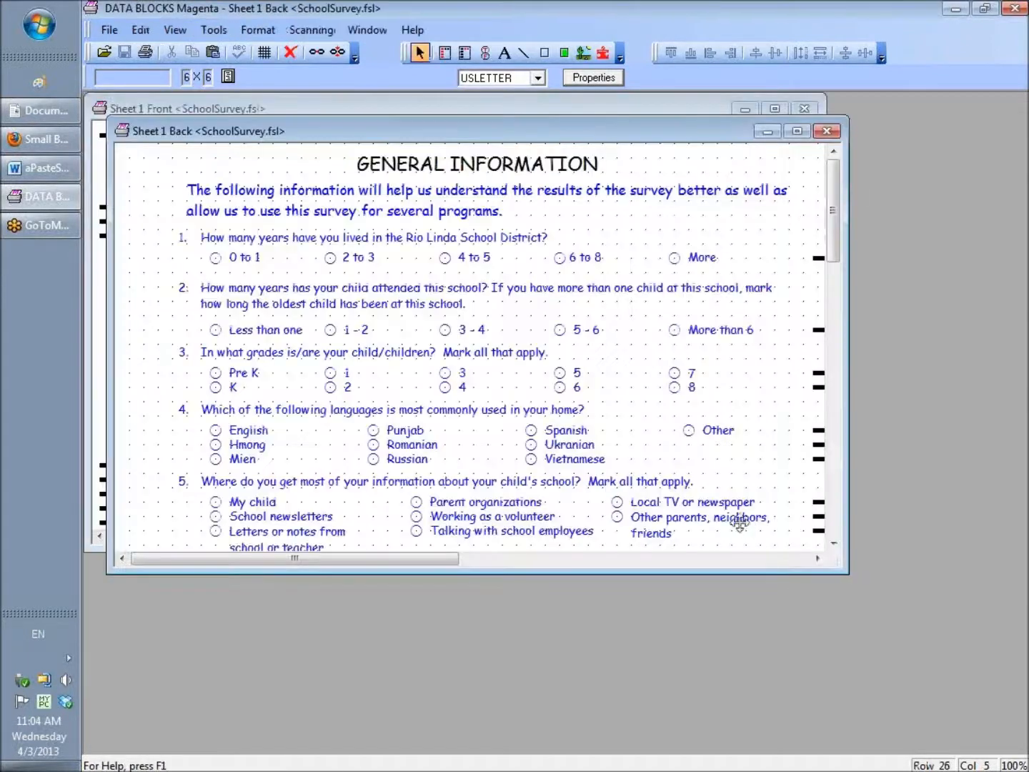
Examine the questions and layout on the front and back sheets of the SchoolSurvey form.
{"action": "left_click", "coordinate": [427, 105]}
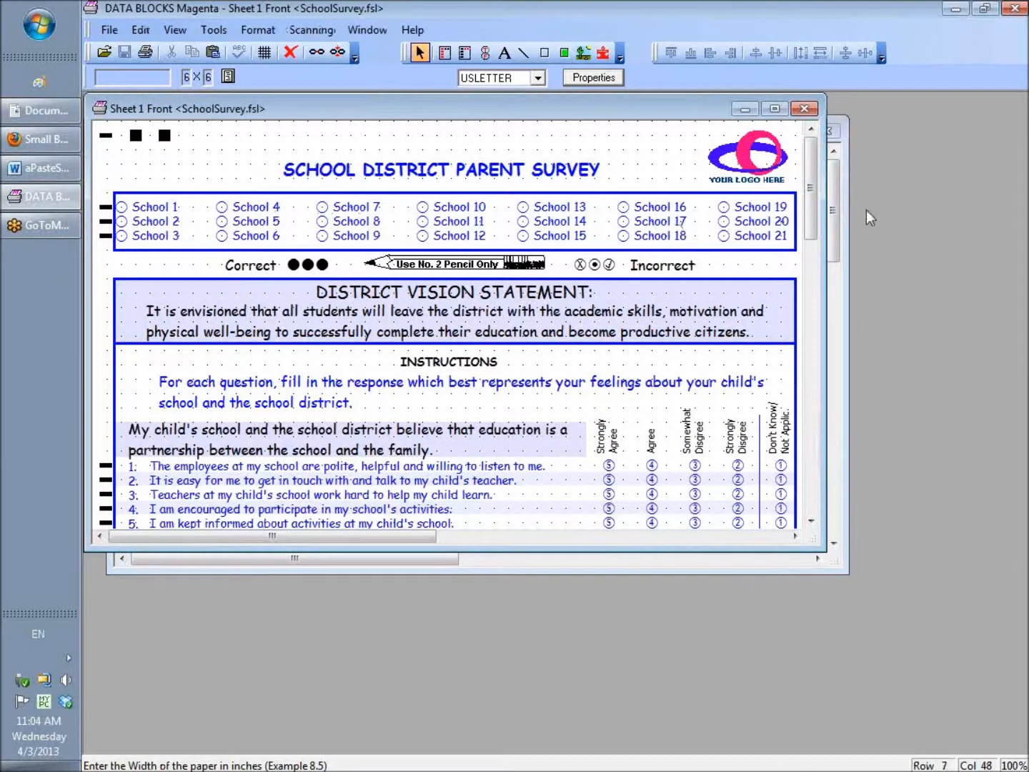
{"action": "left_click_drag", "start_coordinate": [812, 180], "coordinate": [813, 292]}
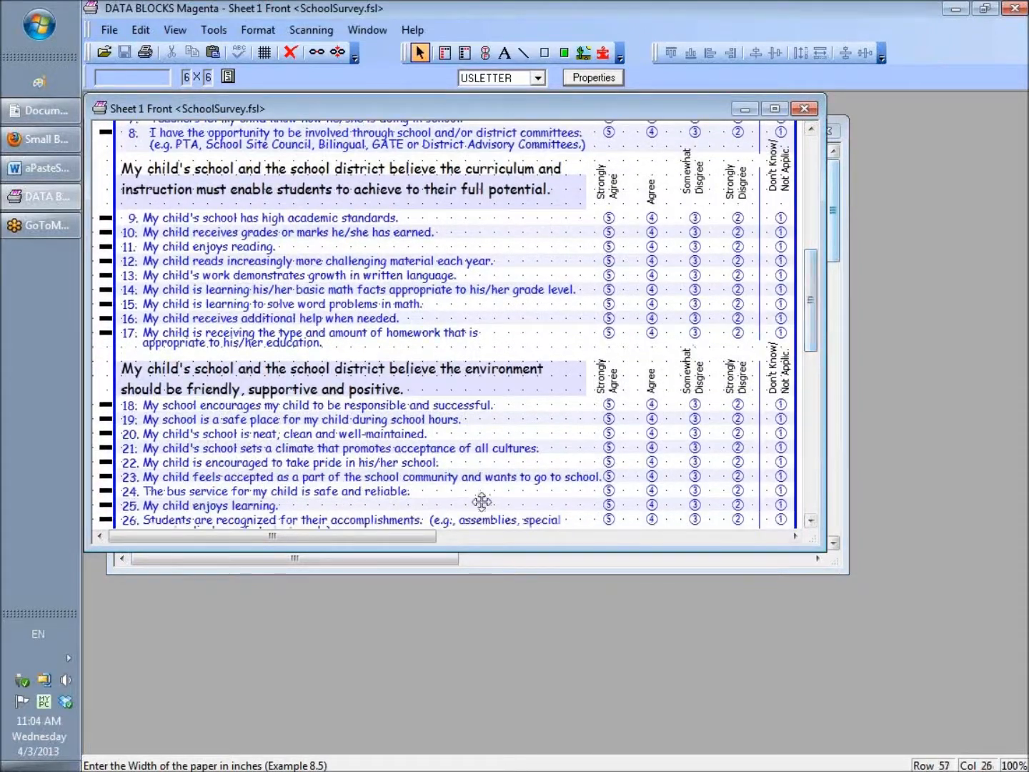
{"action": "left_click", "coordinate": [444, 565]}
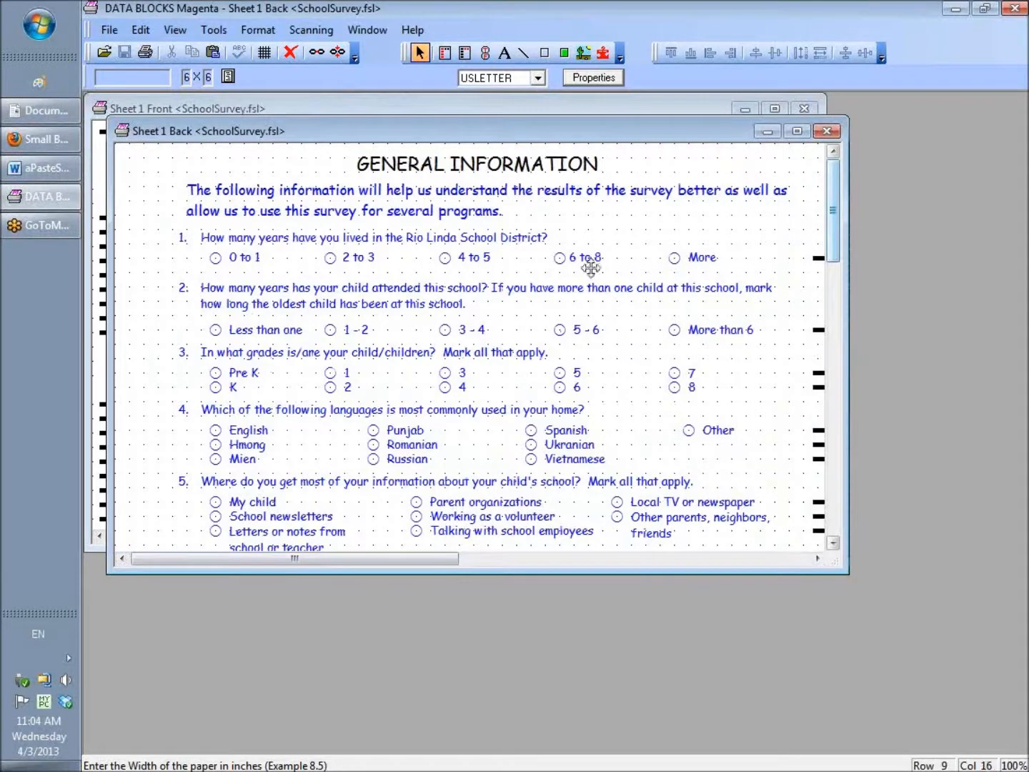
{"action": "left_click_drag", "start_coordinate": [834, 219], "coordinate": [835, 316]}
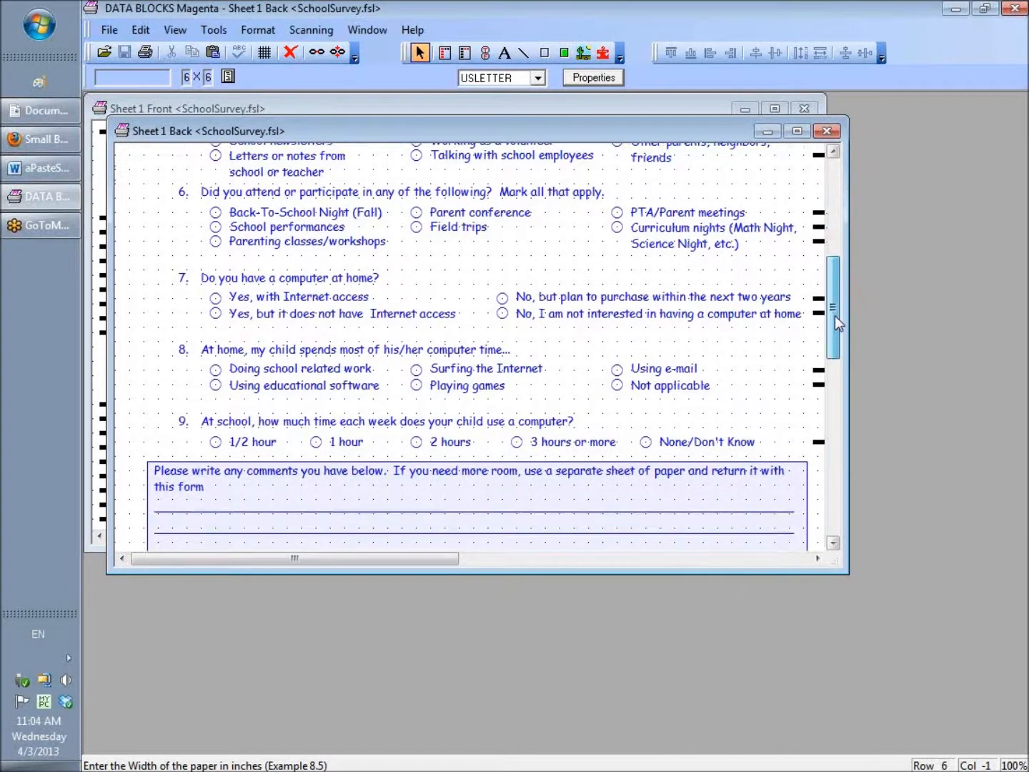
Open the Survey1.fsl sample form from the fsl folder.
{"action": "left_click", "coordinate": [109, 28]}
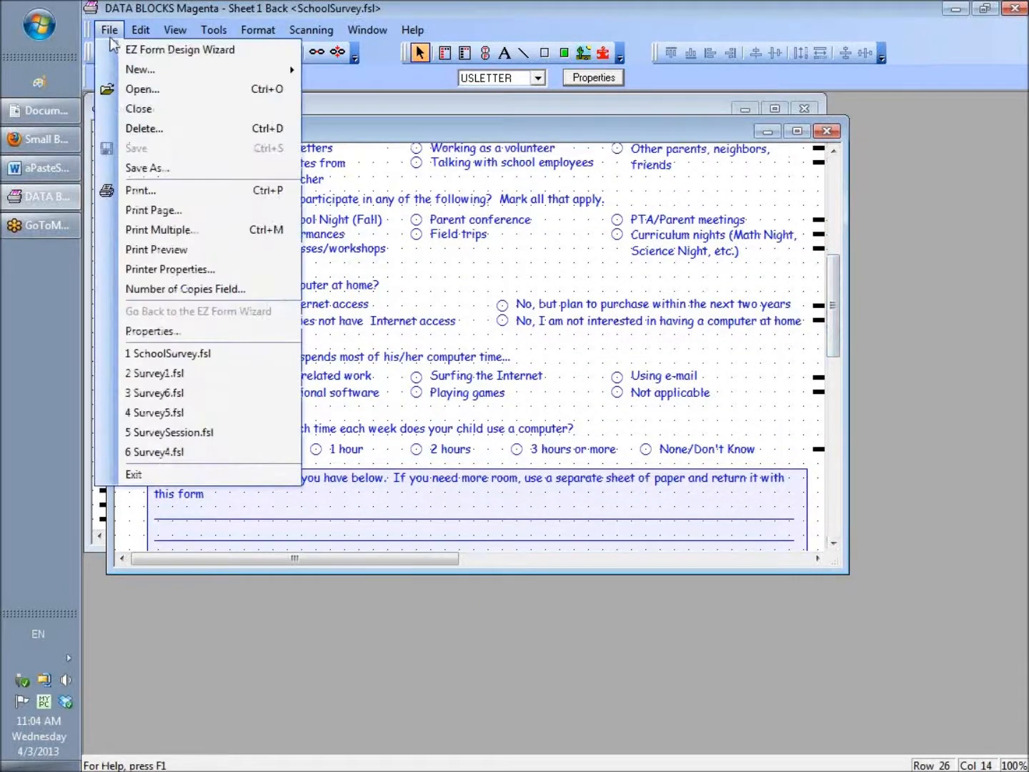
{"action": "left_click", "coordinate": [147, 88]}
{"action": "left_click_drag", "start_coordinate": [790, 304], "coordinate": [796, 392]}
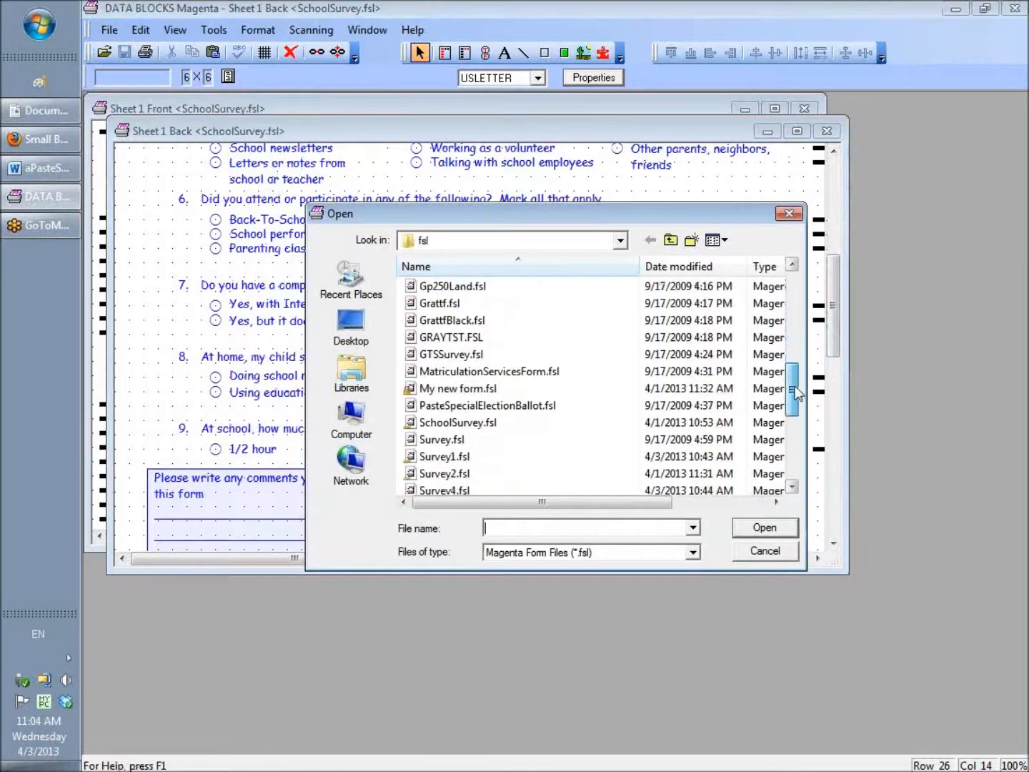
{"action": "left_click", "coordinate": [471, 455]}
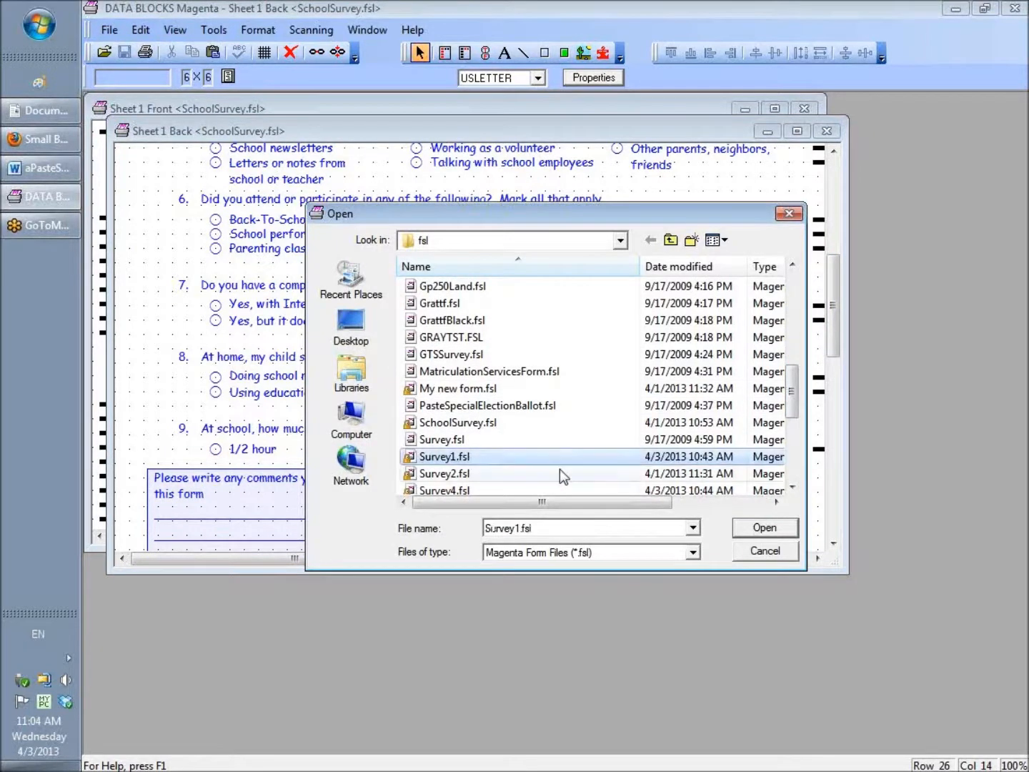
{"action": "left_click", "coordinate": [762, 528]}
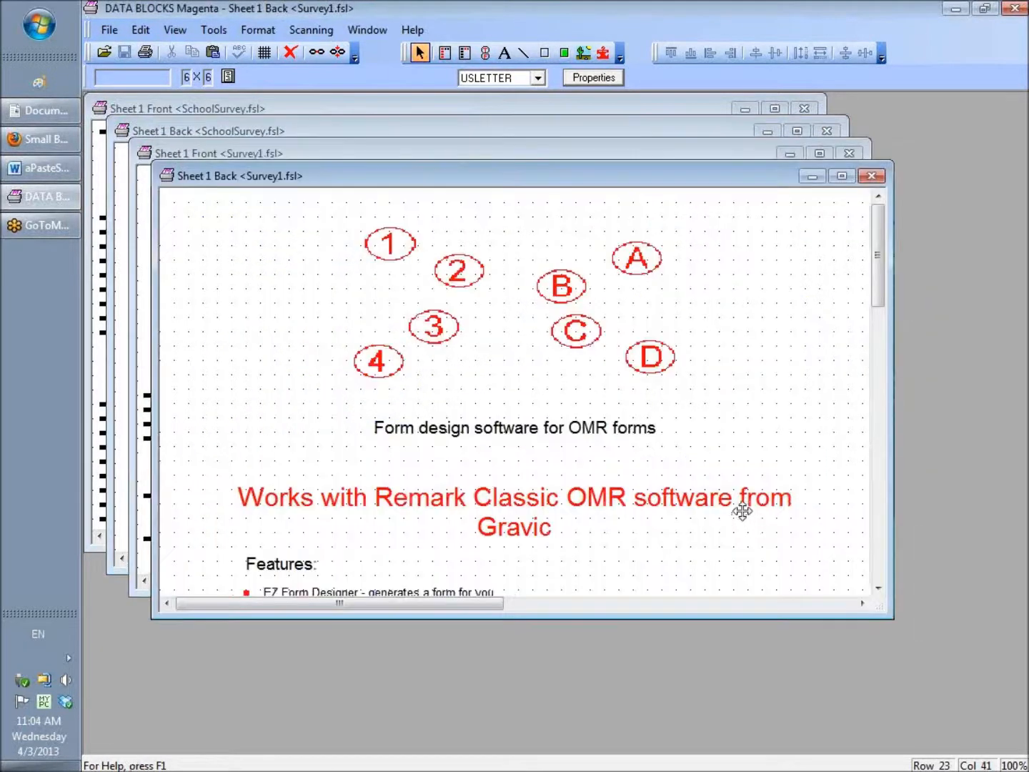
Examine the front and back sheets of the Survey1 form, and close all open forms.
{"action": "left_click", "coordinate": [556, 148]}
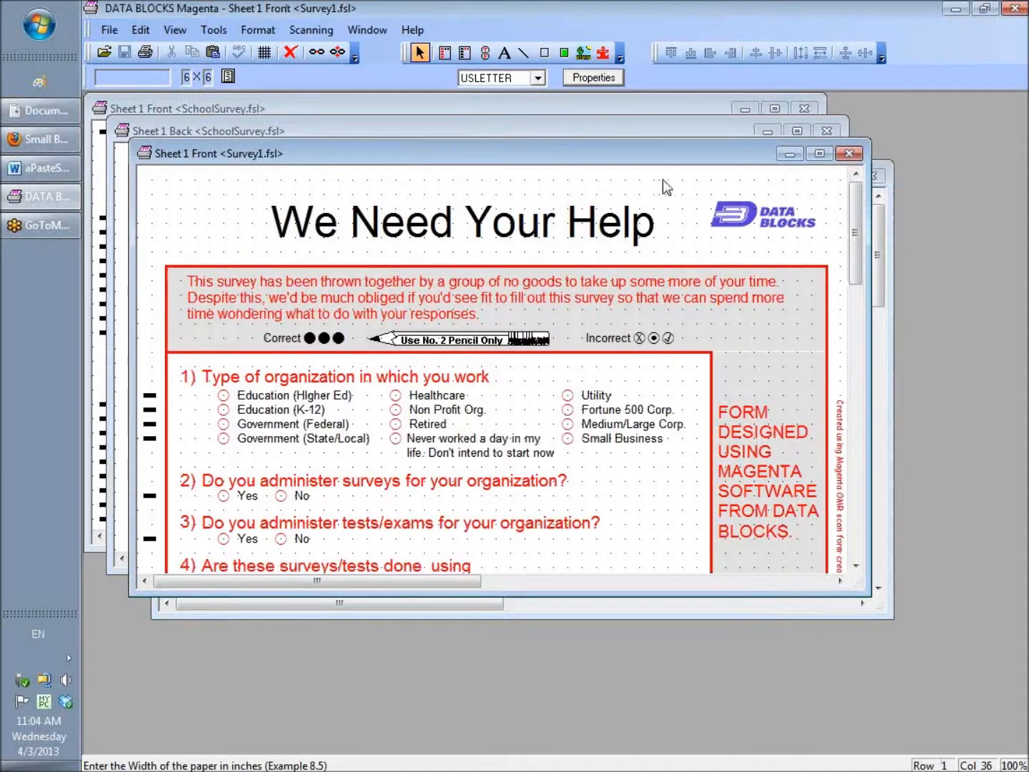
{"action": "left_click_drag", "start_coordinate": [856, 207], "coordinate": [853, 355]}
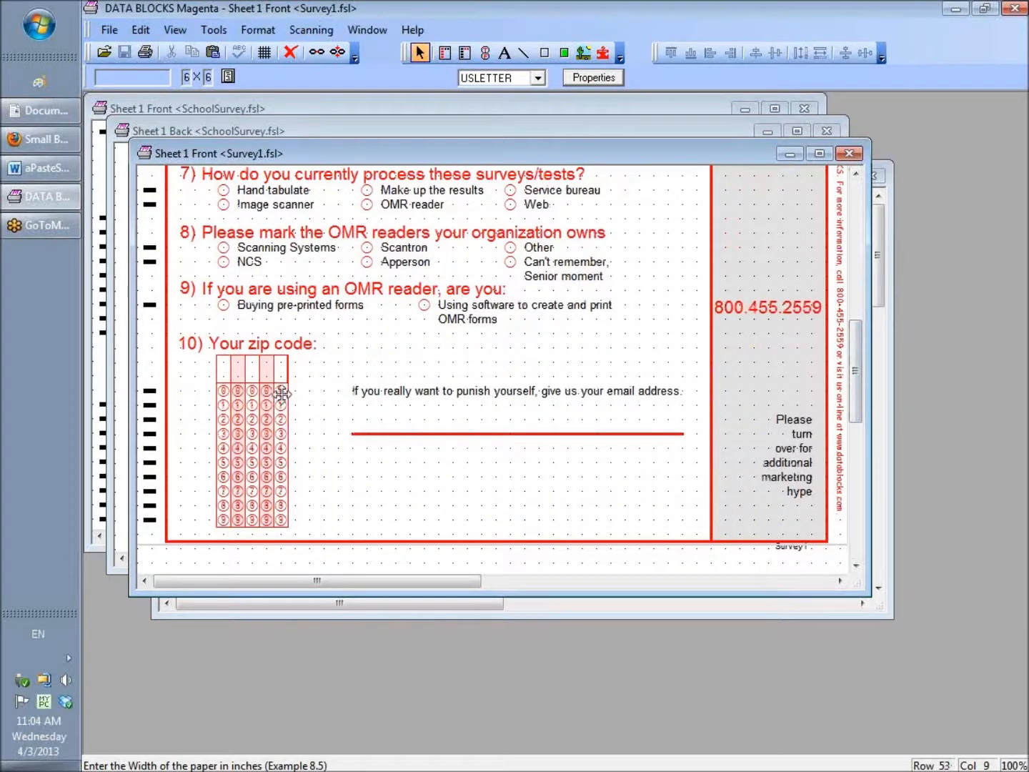
{"action": "left_click", "coordinate": [420, 607]}
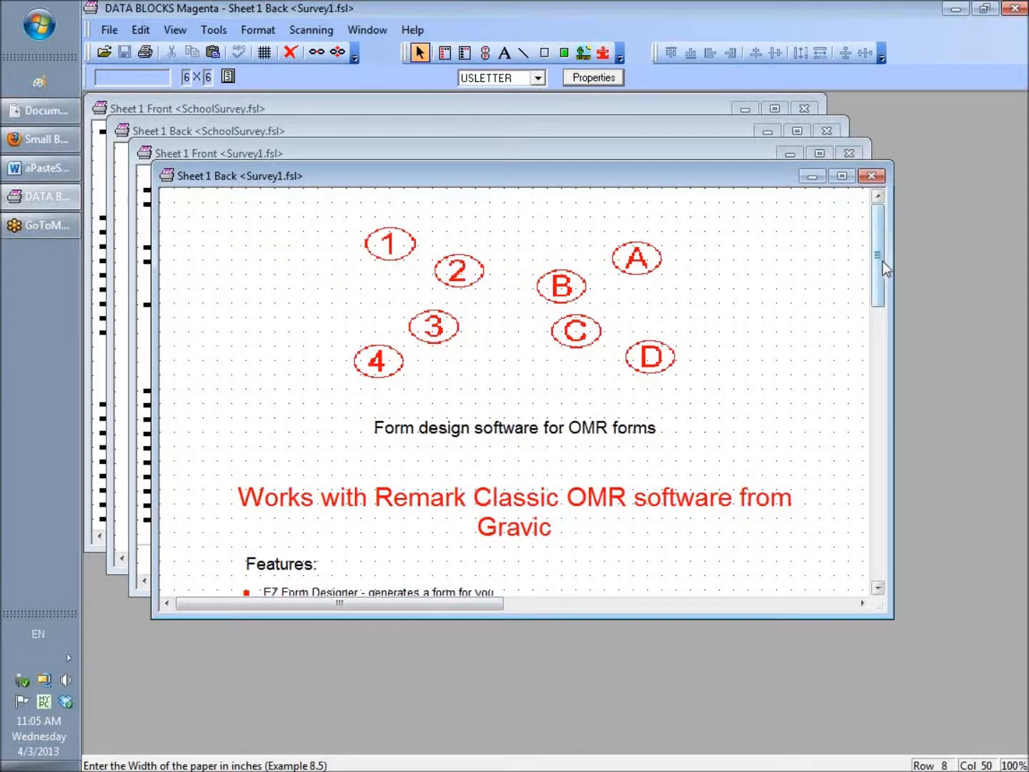
{"action": "left_click", "coordinate": [730, 153]}
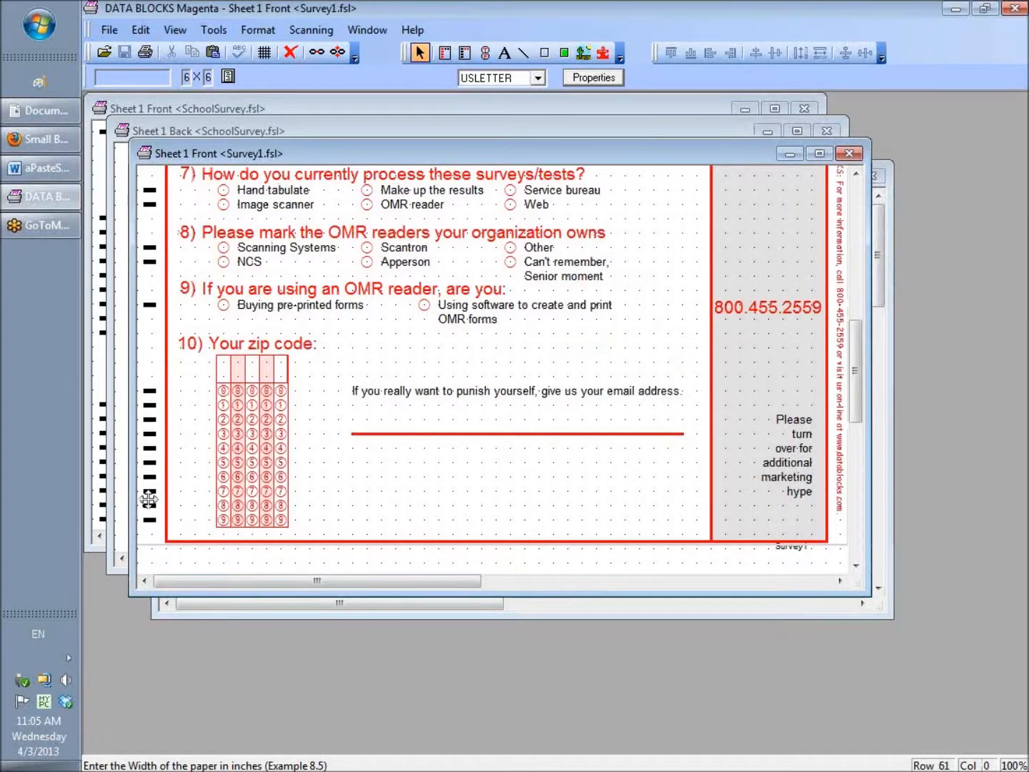
{"action": "left_click", "coordinate": [279, 607]}
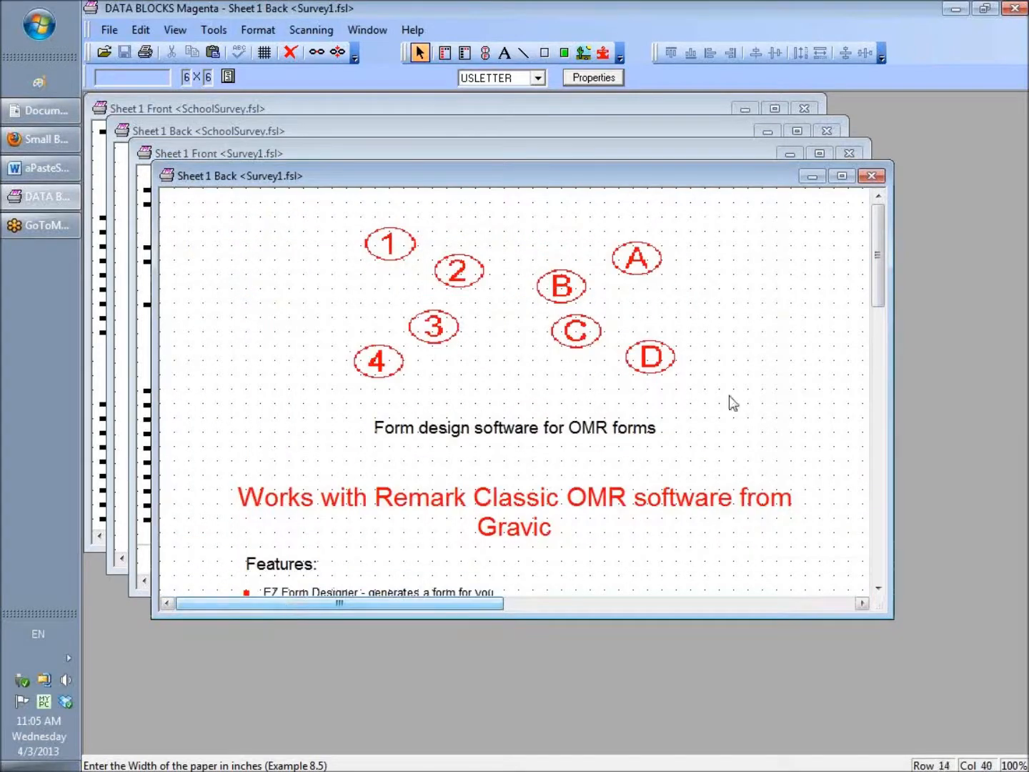
{"action": "left_click", "coordinate": [872, 177]}
{"action": "left_click", "coordinate": [826, 132]}
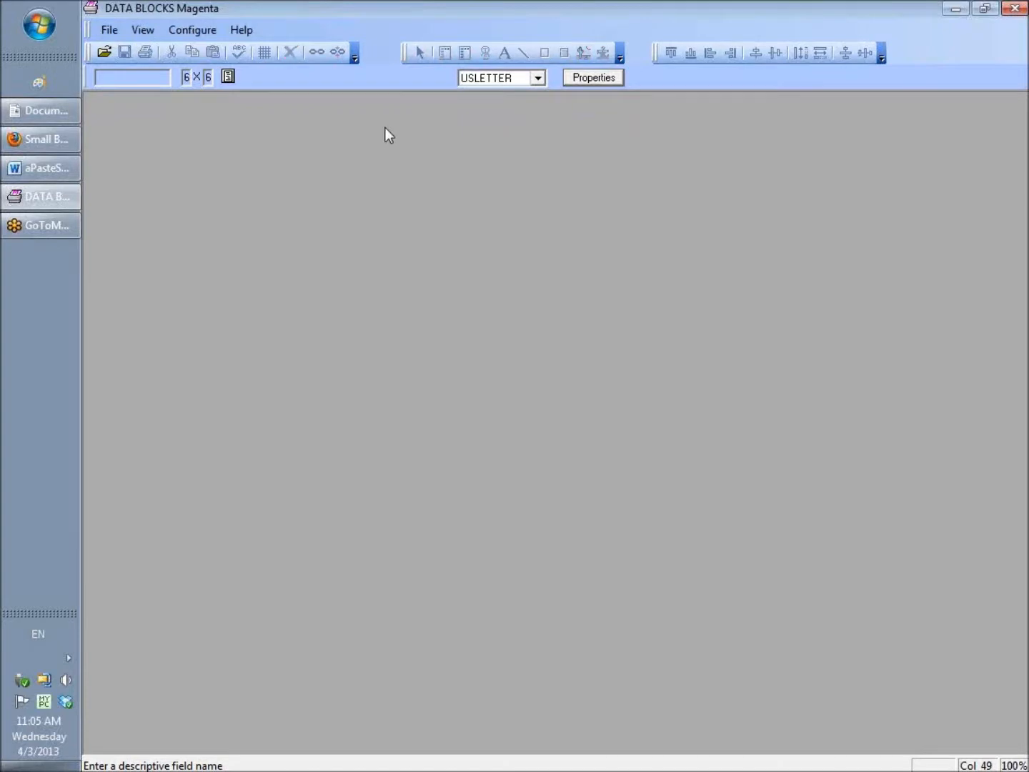
Start a new form with the EZ Form Design Wizard, naming it EZ Form Survey and setting its color to Blue.
{"action": "left_click", "coordinate": [109, 31]}
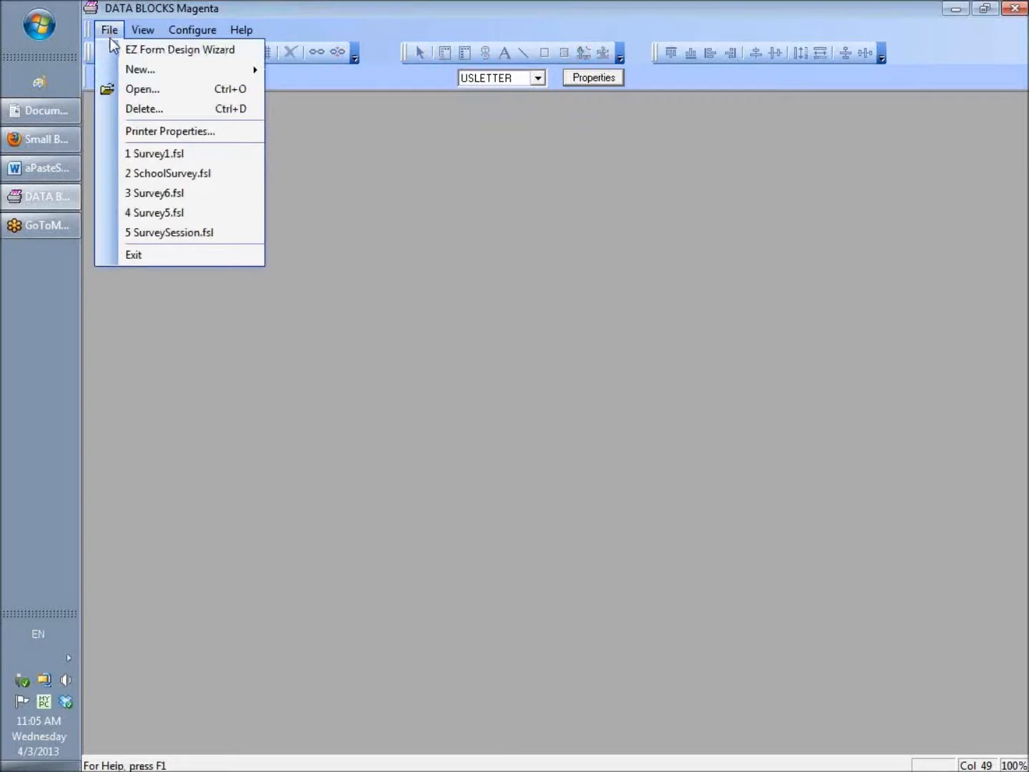
{"action": "left_click", "coordinate": [112, 48]}
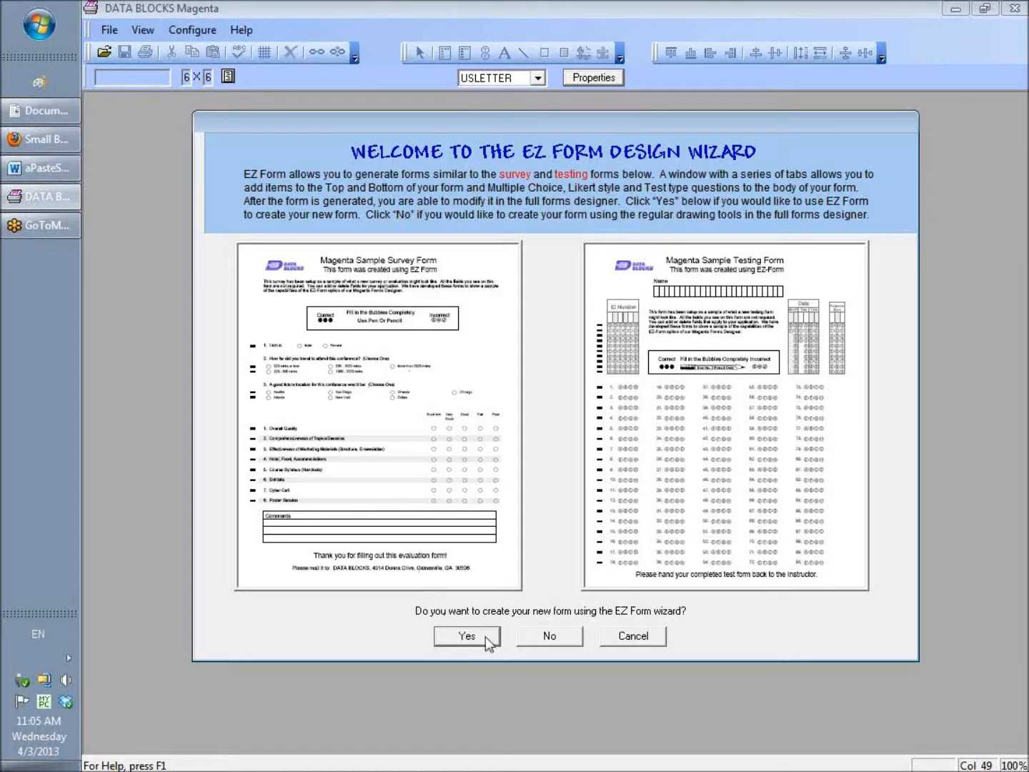
{"action": "left_click", "coordinate": [467, 636]}
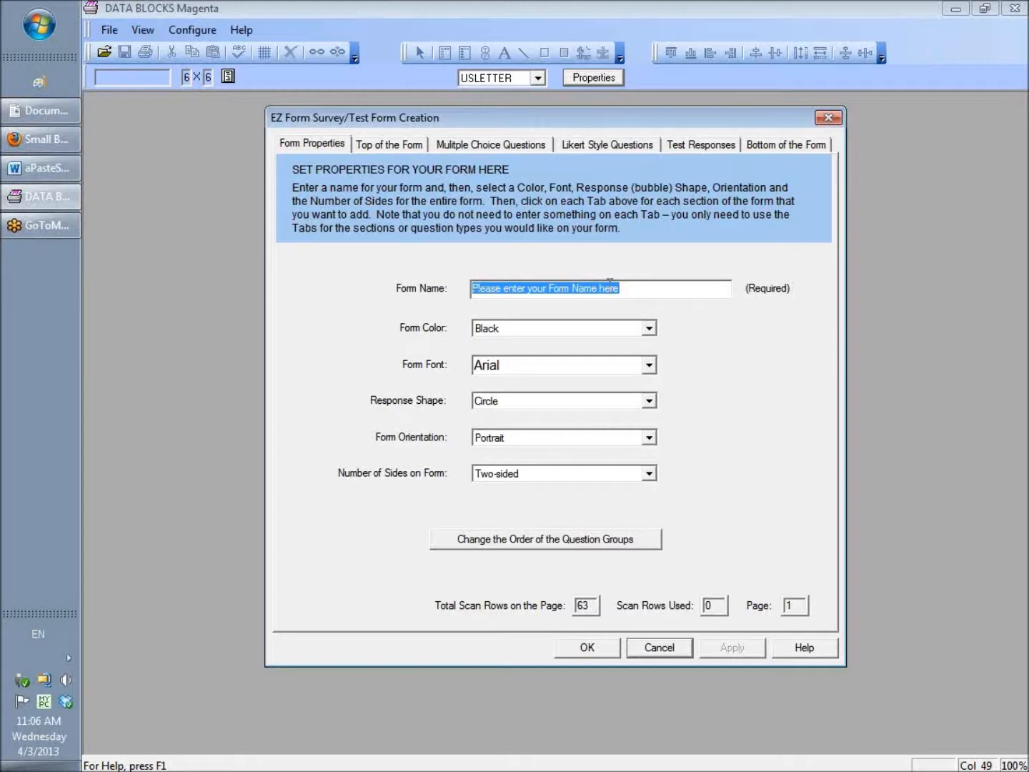
{"action": "type", "text": "EZ"}
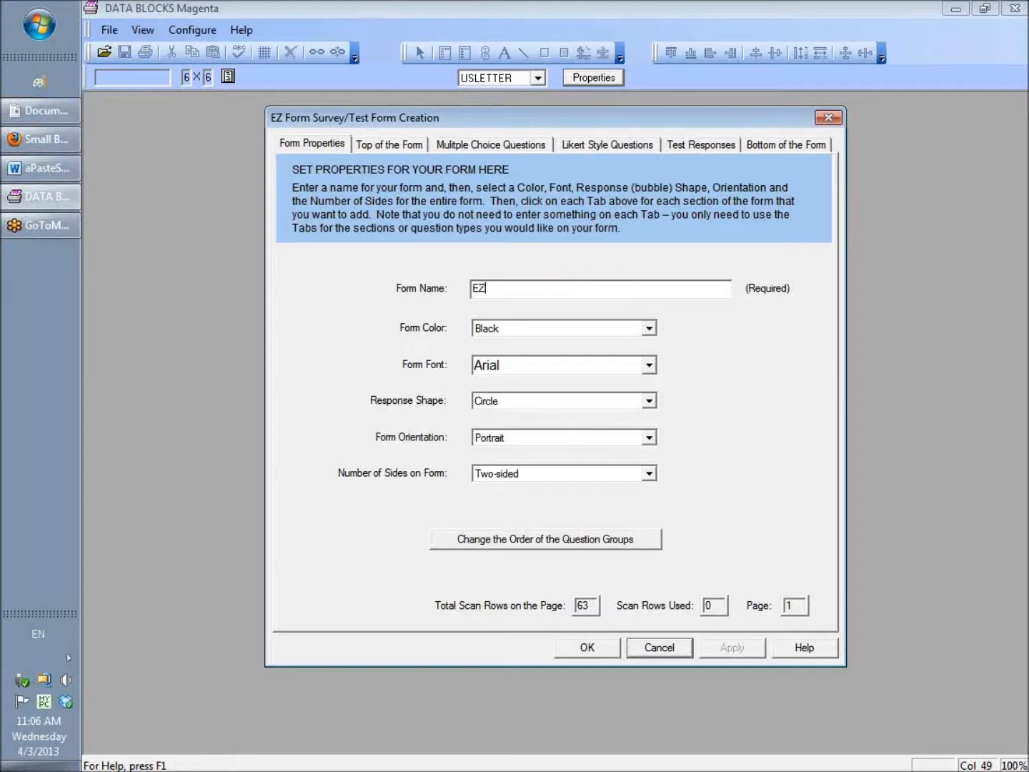
{"action": "type", "text": " Form Survey"}
{"action": "left_click", "coordinate": [648, 329]}
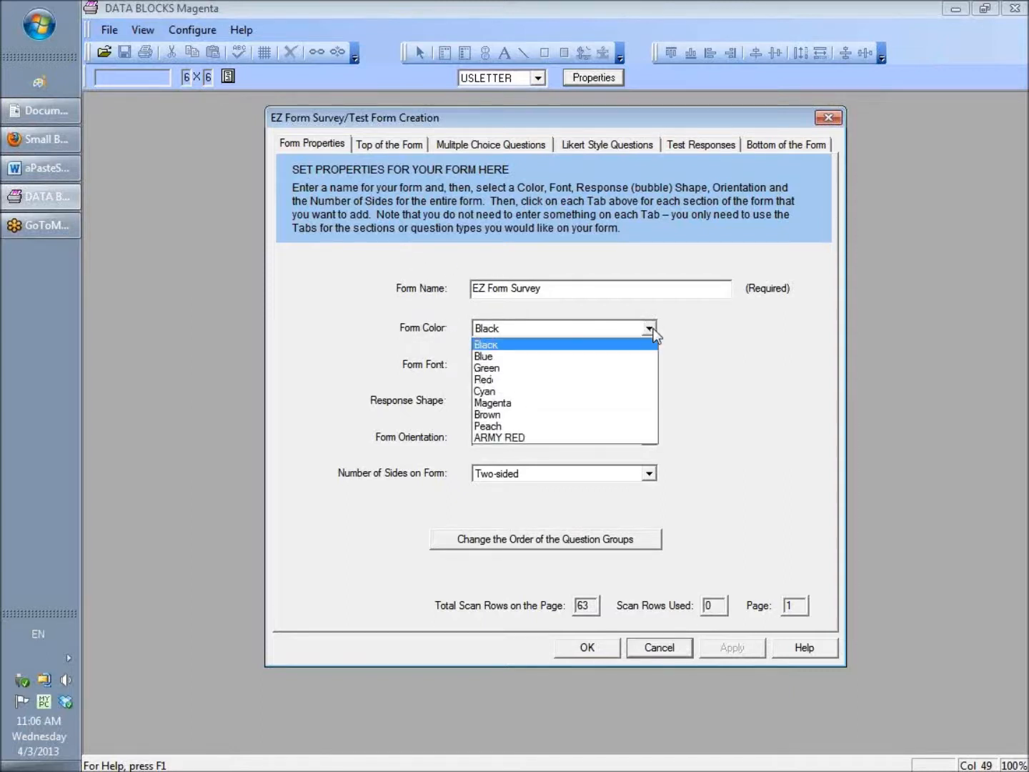
{"action": "left_click", "coordinate": [524, 356]}
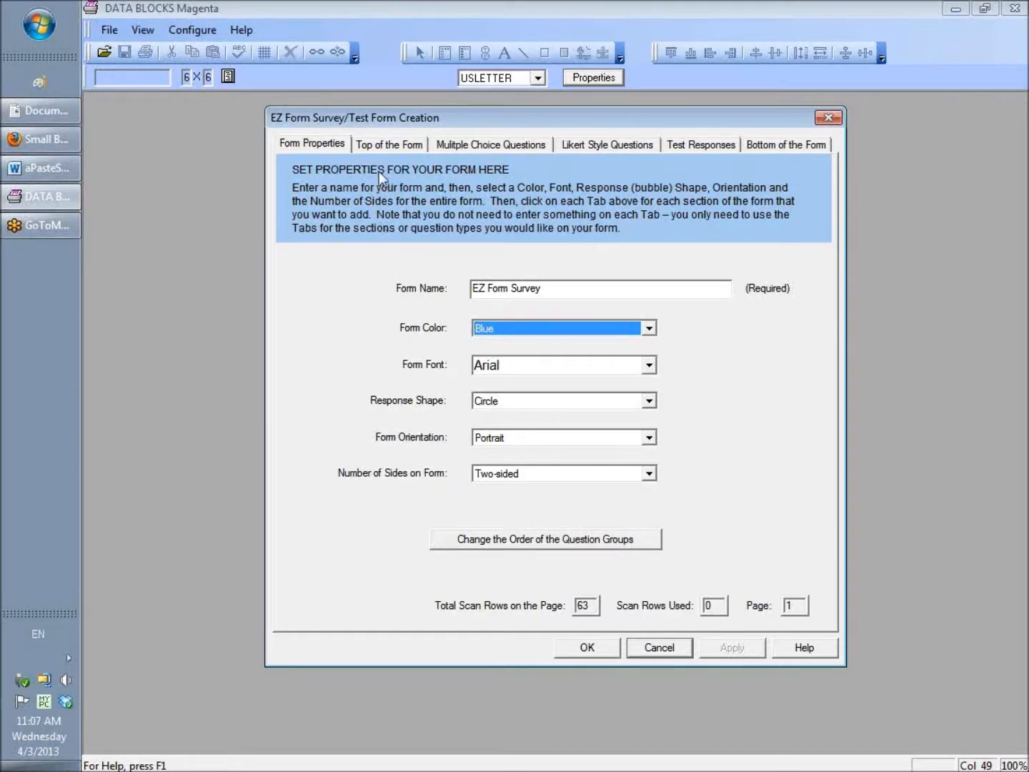
Give the top of the form the first title EZ FORM SURVEY and the second title Winter 2013.
{"action": "left_click", "coordinate": [381, 145]}
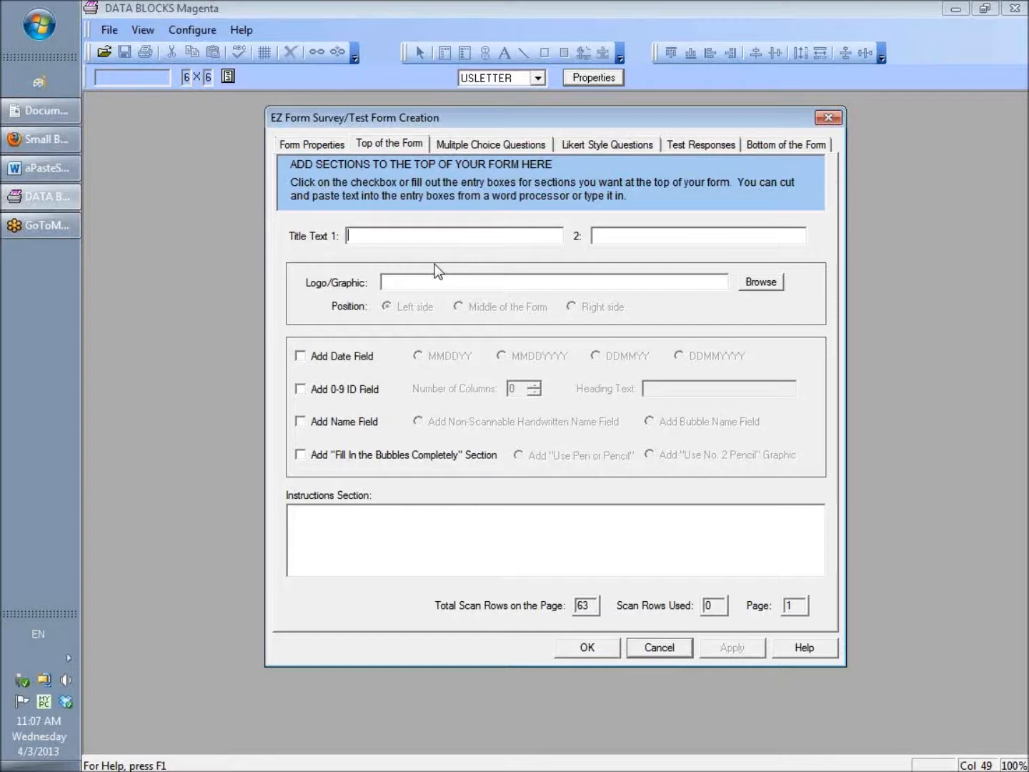
{"action": "type", "text": "EZ FORM "}
{"action": "type", "text": "SUR"}
{"action": "key", "text": "BackSpace"}
{"action": "type", "text": "URVEY"}
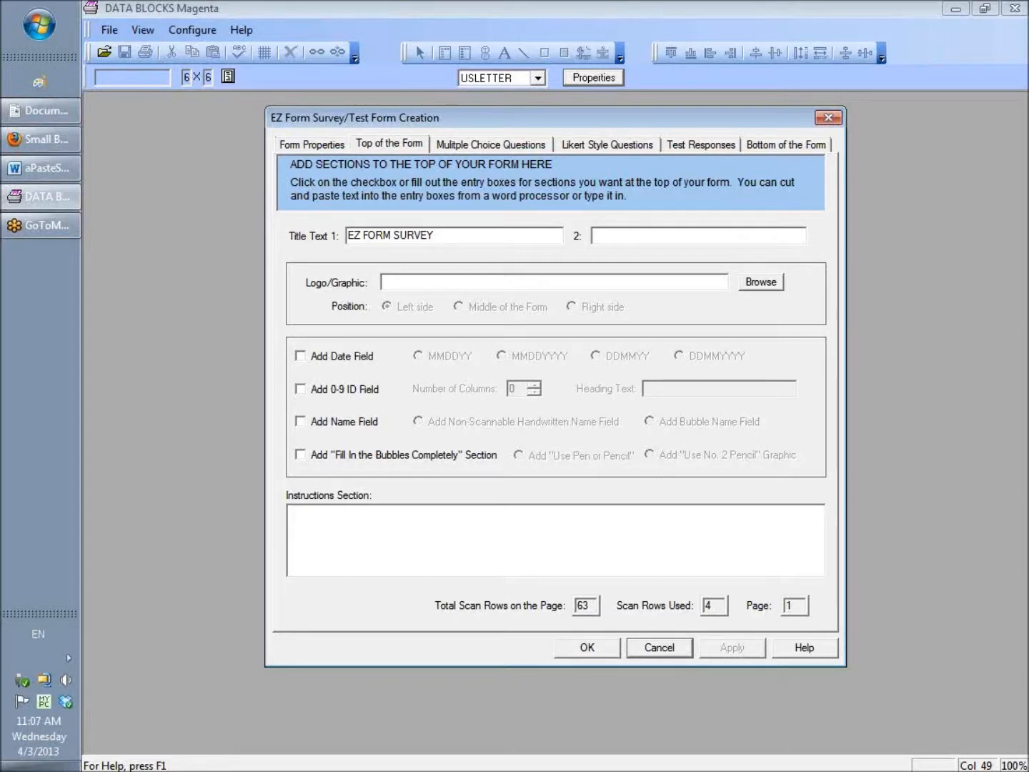
{"action": "type", "text": "Wire"}
{"action": "key", "text": "BackSpace"}
{"action": "key", "text": "BackSpace"}
{"action": "type", "text": "nter 2013"}
Add DBnewlogo117.bmp from the Images folder as the form's logo.
{"action": "left_click", "coordinate": [762, 282]}
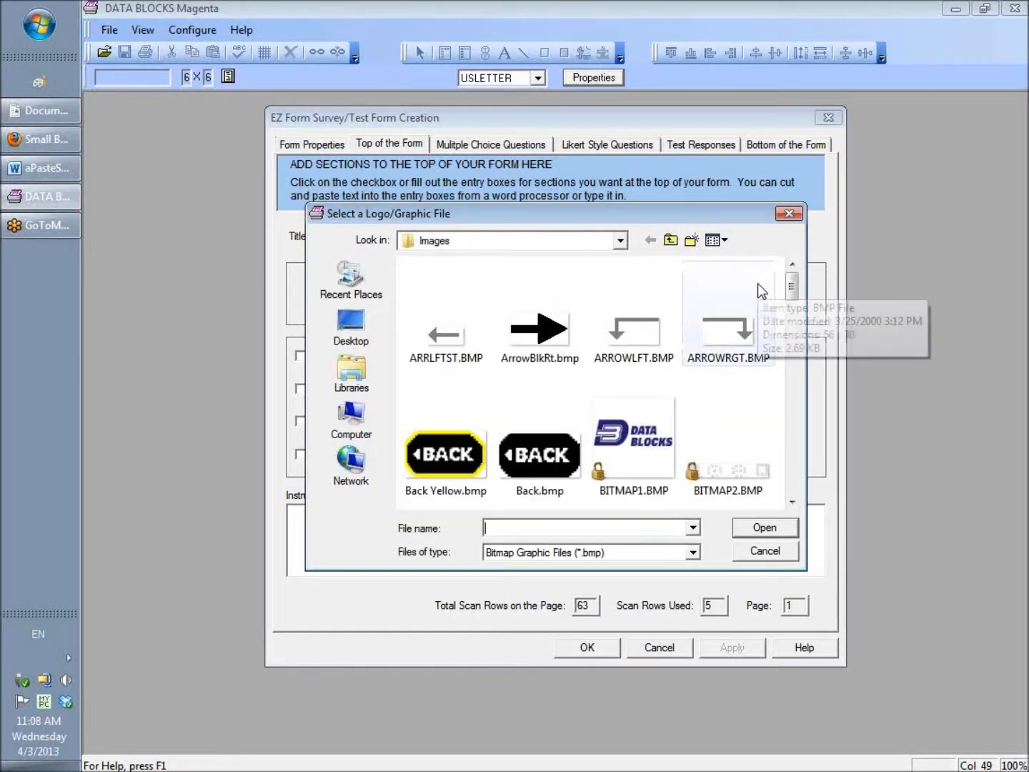
{"action": "mouse_move", "coordinate": [792, 290]}
{"action": "left_mouse_down"}
{"action": "mouse_move", "coordinate": [794, 338]}
{"action": "mouse_move", "coordinate": [795, 293]}
{"action": "left_mouse_up"}
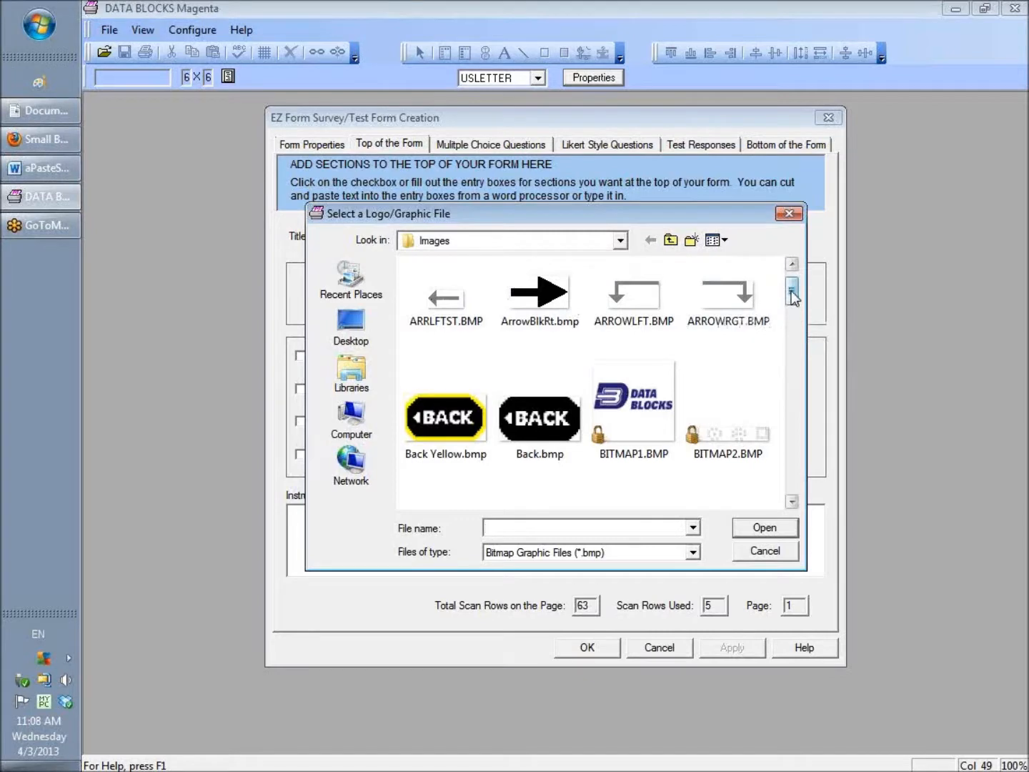
{"action": "left_click_drag", "start_coordinate": [793, 296], "coordinate": [792, 344]}
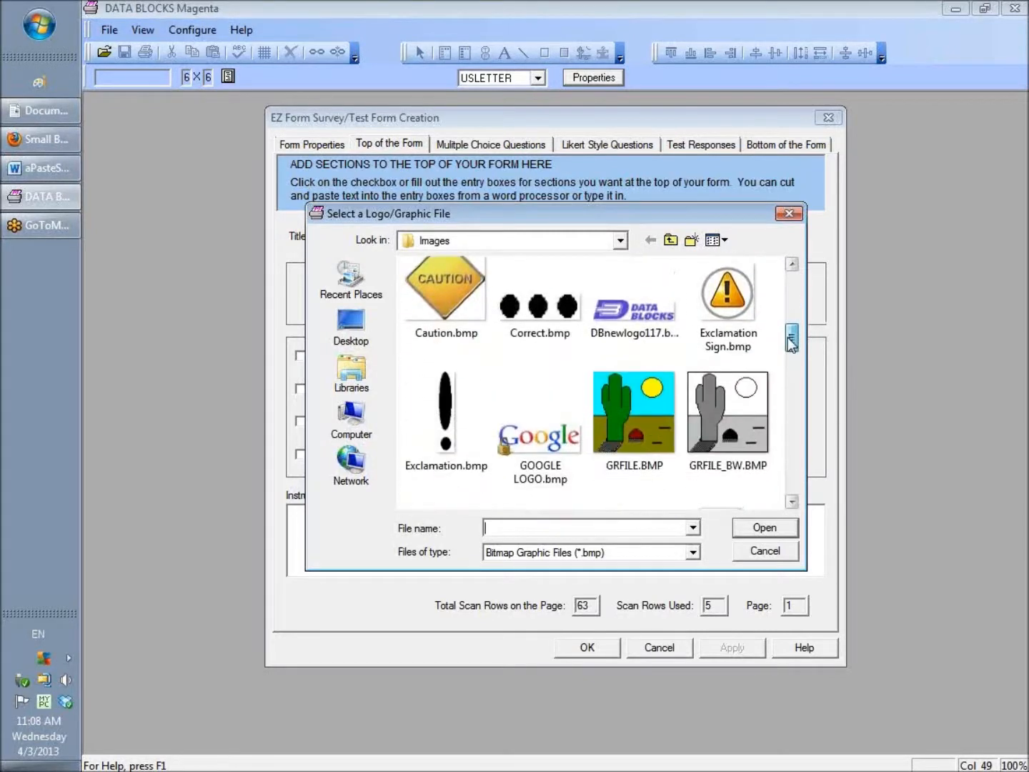
{"action": "left_click", "coordinate": [640, 310]}
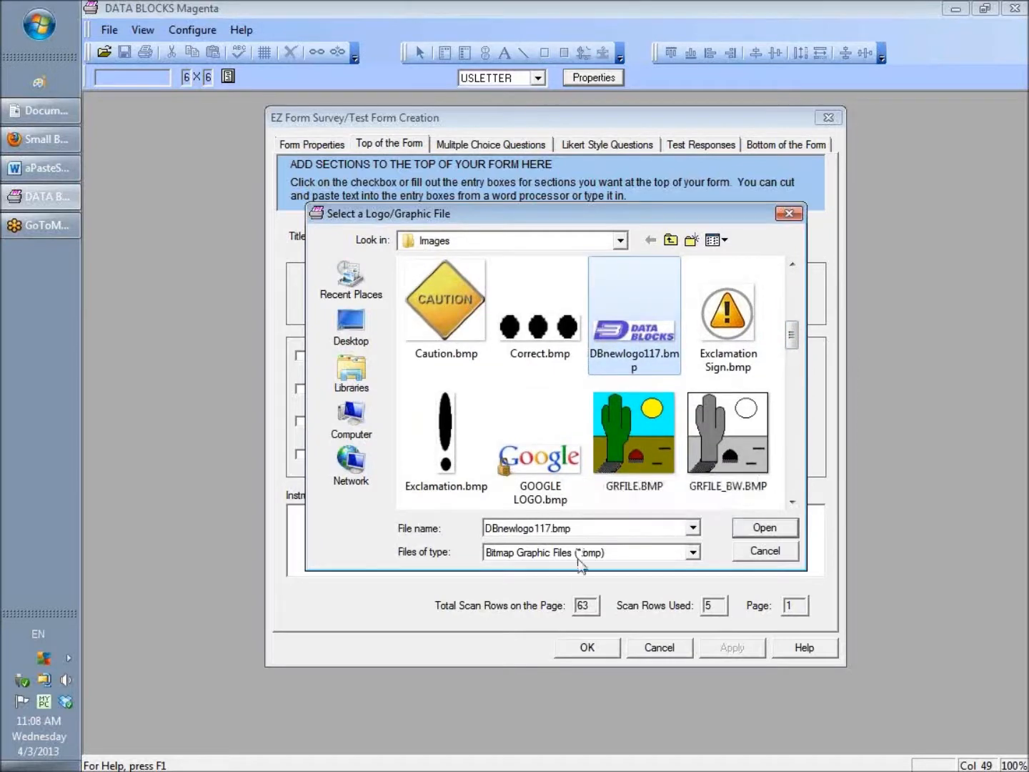
{"action": "left_click", "coordinate": [765, 527]}
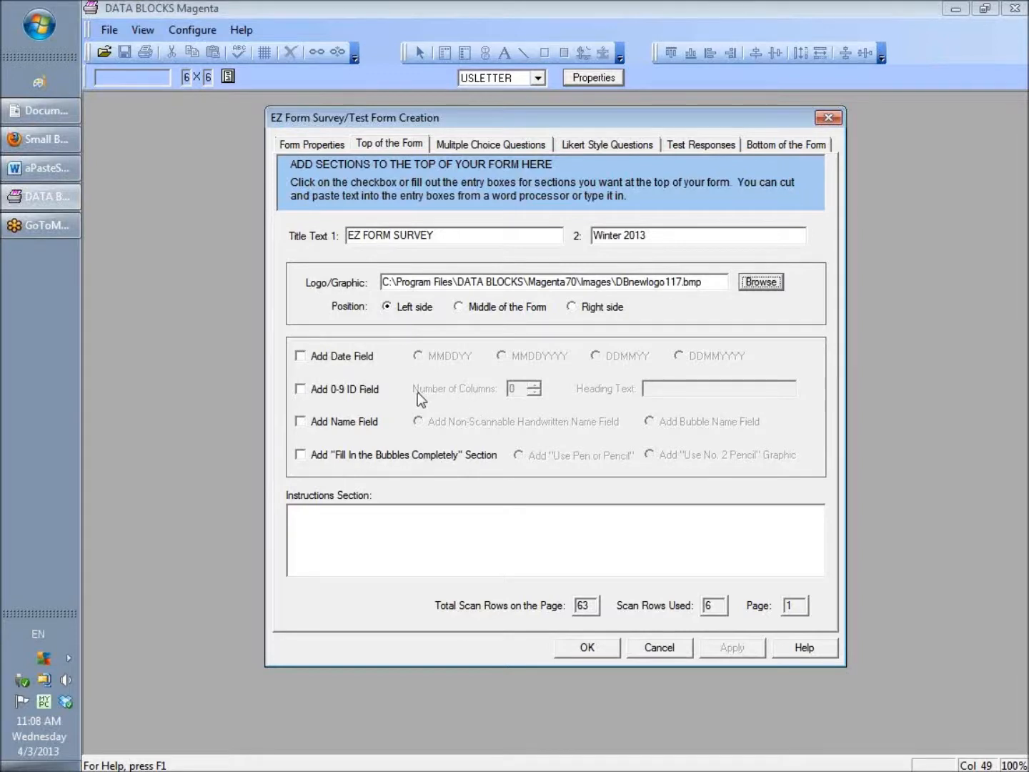
Add a date field in MMDDYY format and a 0-9 ID field to the top of the form.
{"action": "left_click", "coordinate": [300, 357]}
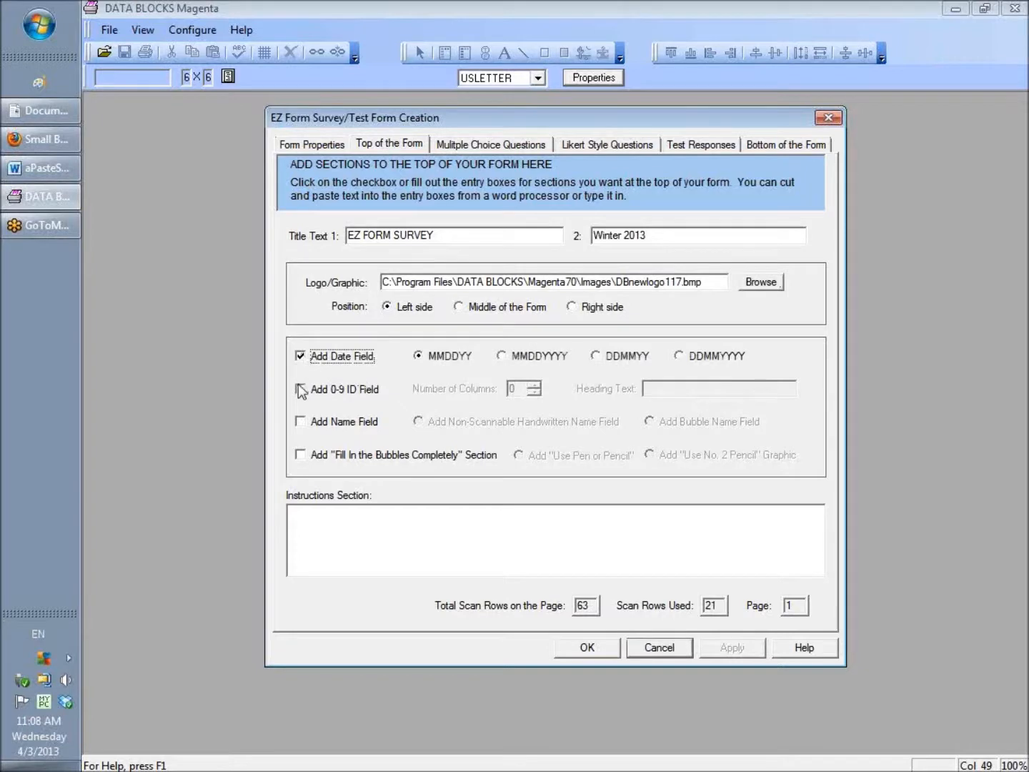
{"action": "left_click", "coordinate": [300, 389]}
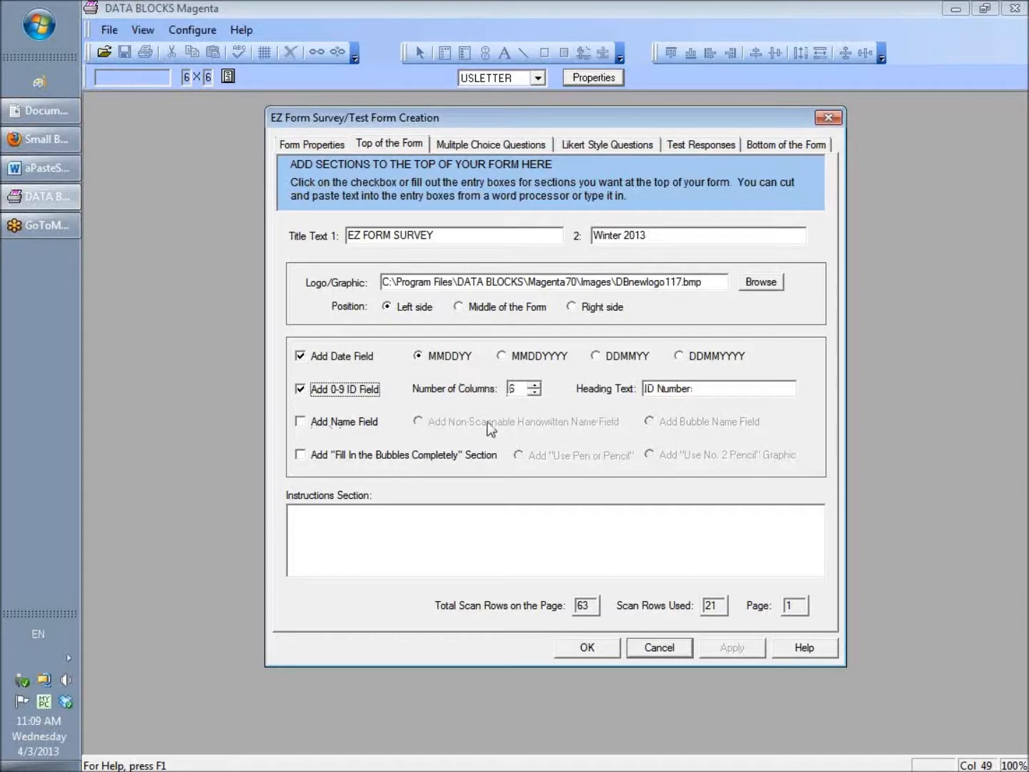
Add the "Fill In the Bubbles Completely" section with the "Use No. 2 Pencil" graphic to the top of the form.
{"action": "left_click", "coordinate": [300, 455]}
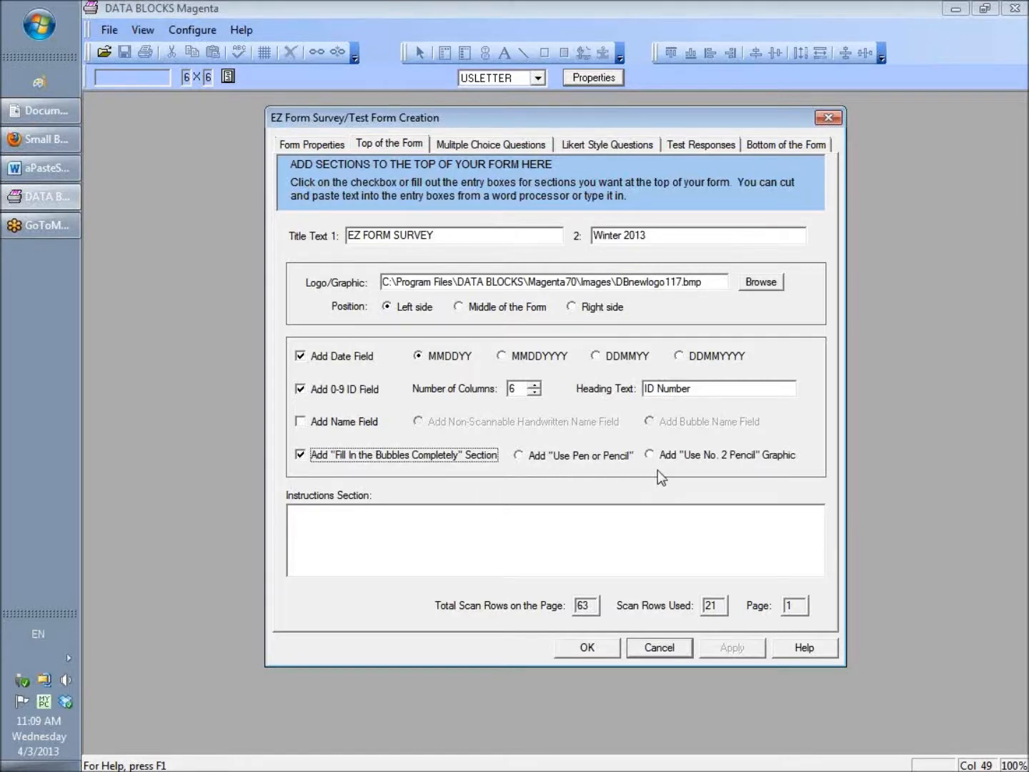
{"action": "left_click", "coordinate": [651, 453]}
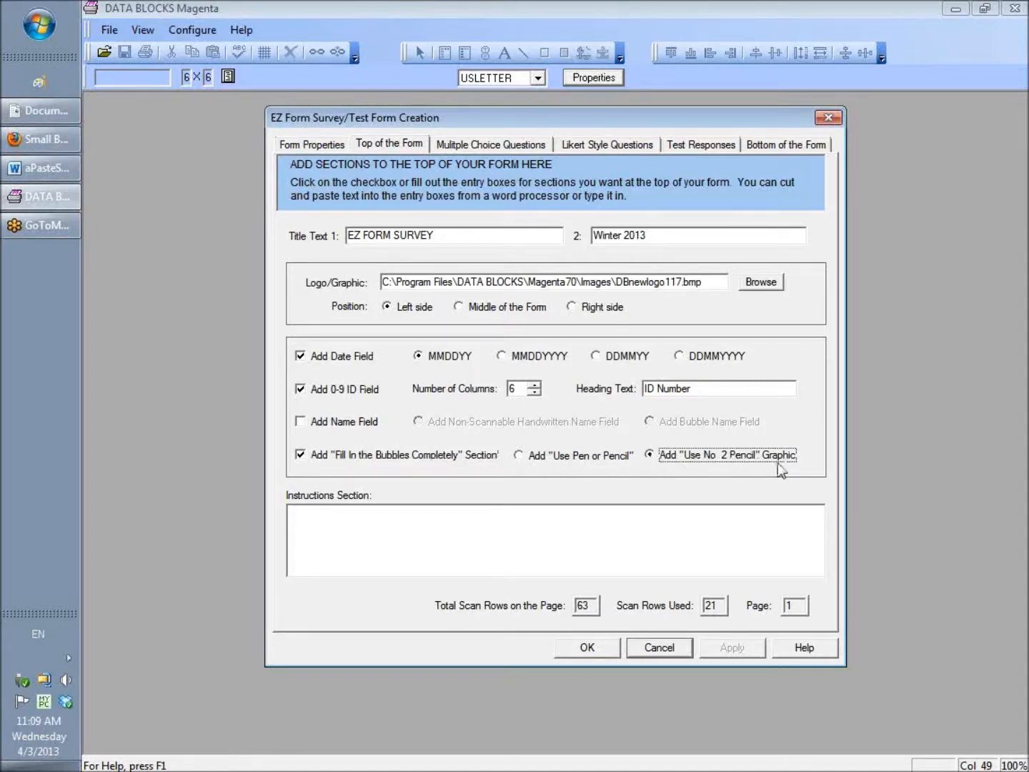
Switch to aPasteSpecial.doc in Word and copy the introductory paragraph beginning "This survey has been thrown together".
{"action": "left_click", "coordinate": [445, 512]}
{"action": "left_click", "coordinate": [47, 165]}
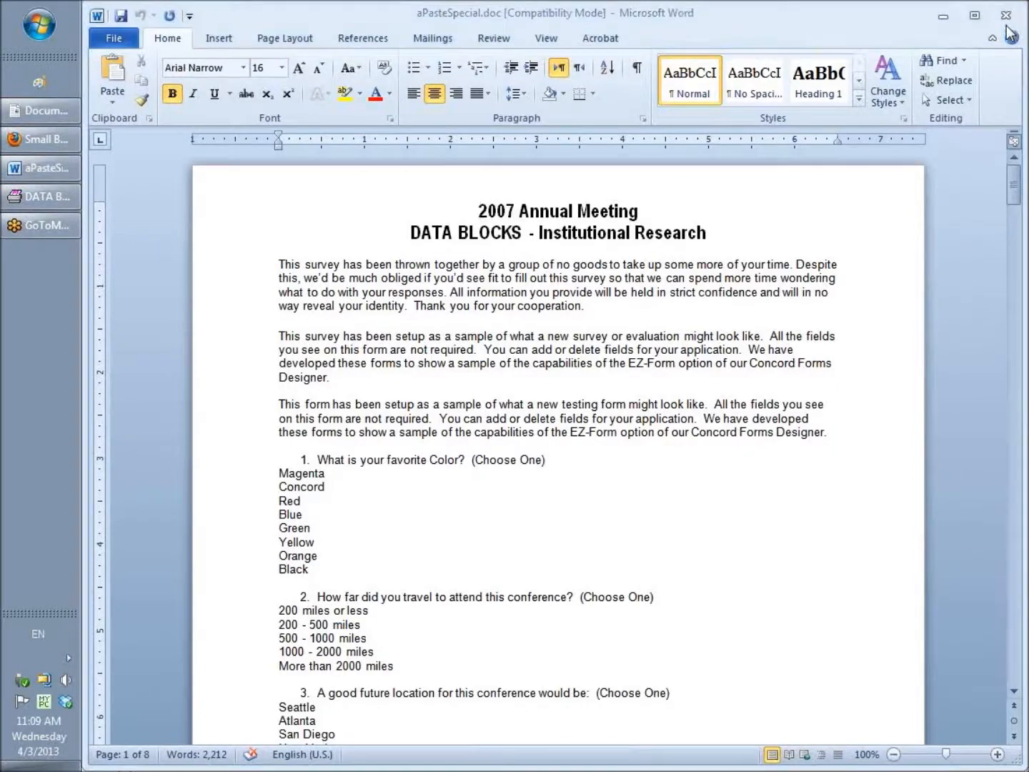
{"action": "left_click_drag", "start_coordinate": [1014, 186], "coordinate": [1014, 197]}
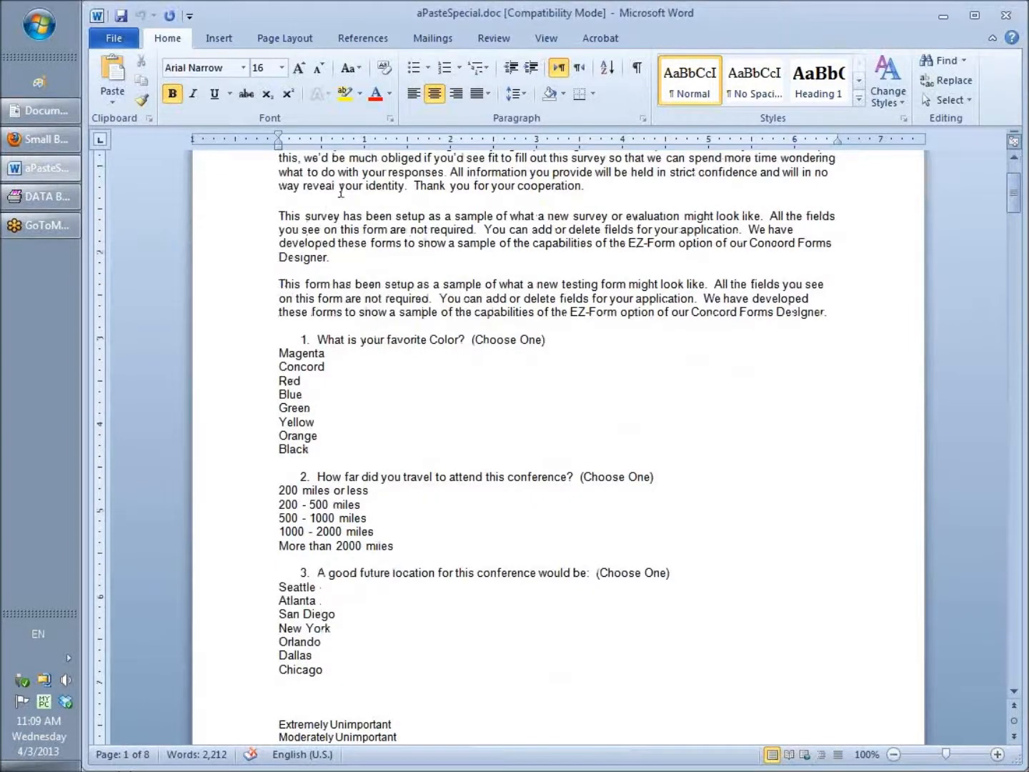
{"action": "left_click", "coordinate": [1014, 158]}
{"action": "left_click", "coordinate": [1014, 157]}
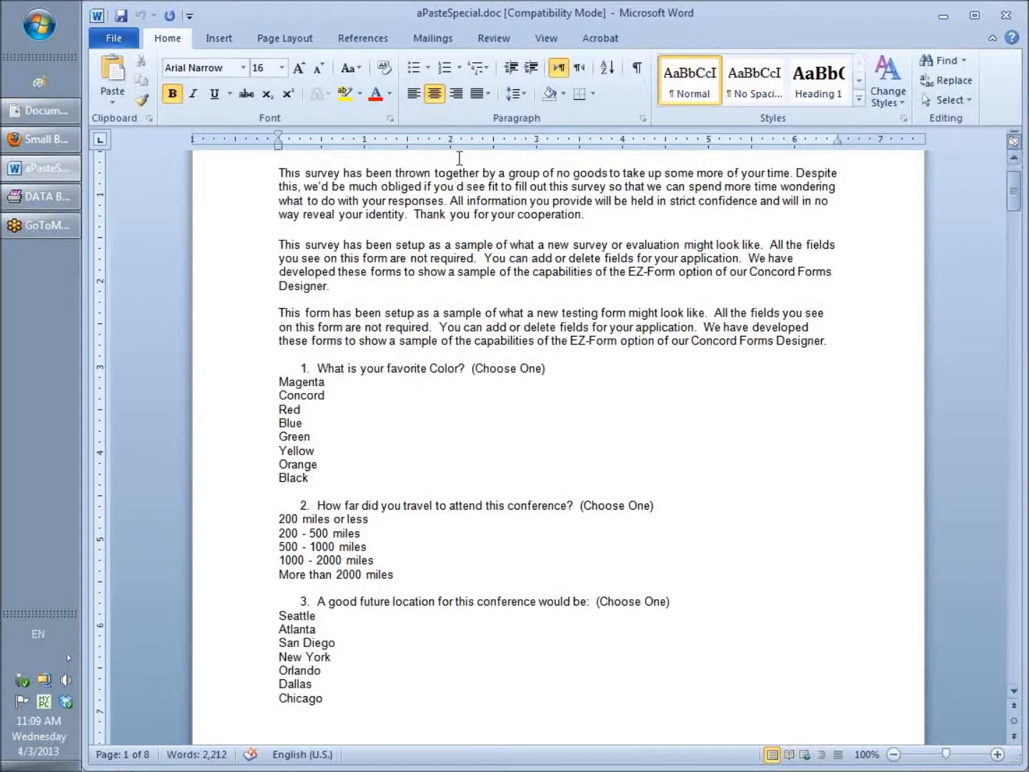
{"action": "left_click_drag", "start_coordinate": [281, 173], "coordinate": [495, 230]}
{"action": "key", "text": "ctrl+c"}
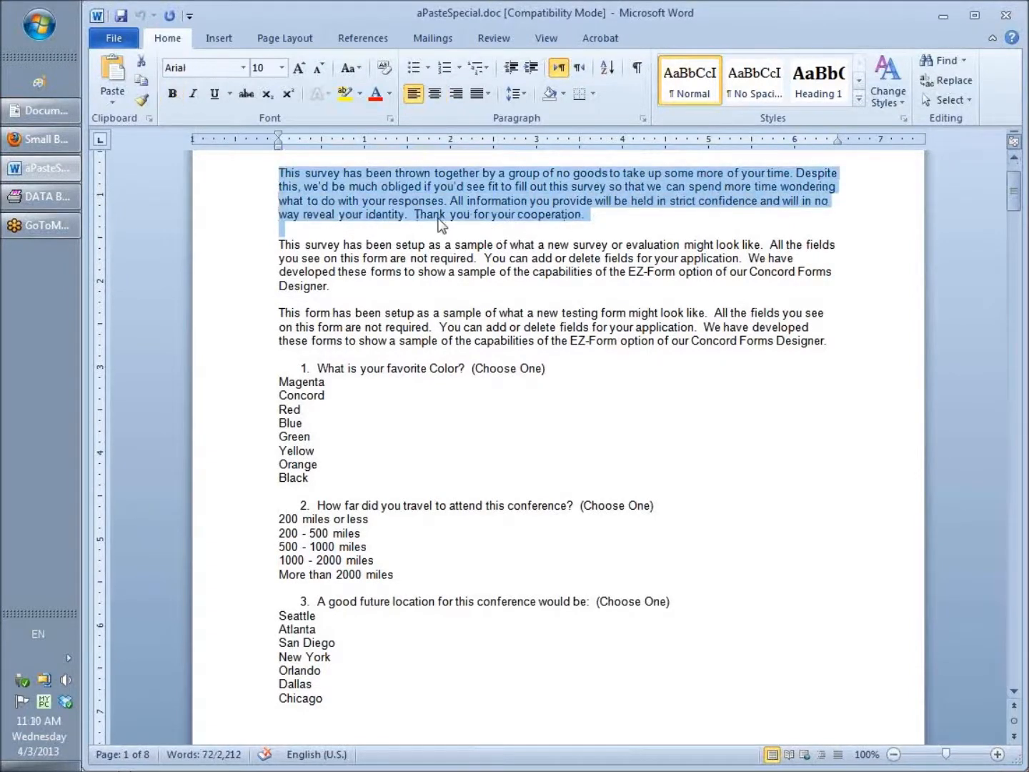
{"action": "left_click", "coordinate": [140, 78]}
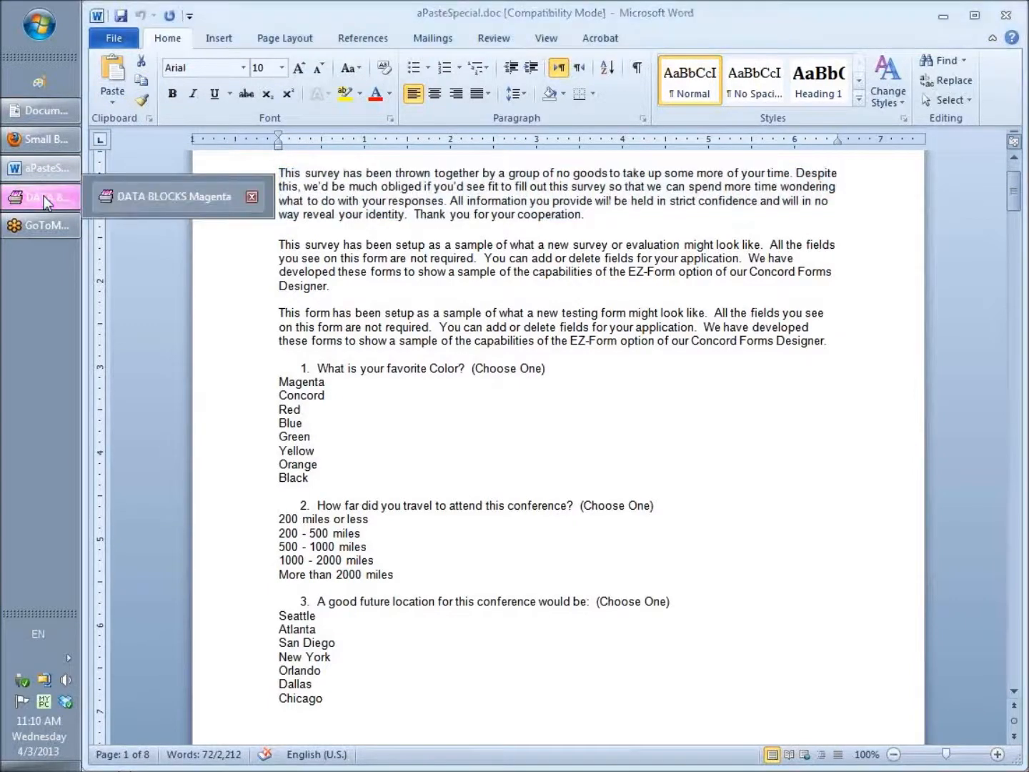
Switch back to DATA BLOCKS Magenta and paste the copied paragraph into the form's Instructions Section.
{"action": "left_click", "coordinate": [43, 197]}
{"action": "left_click", "coordinate": [324, 515]}
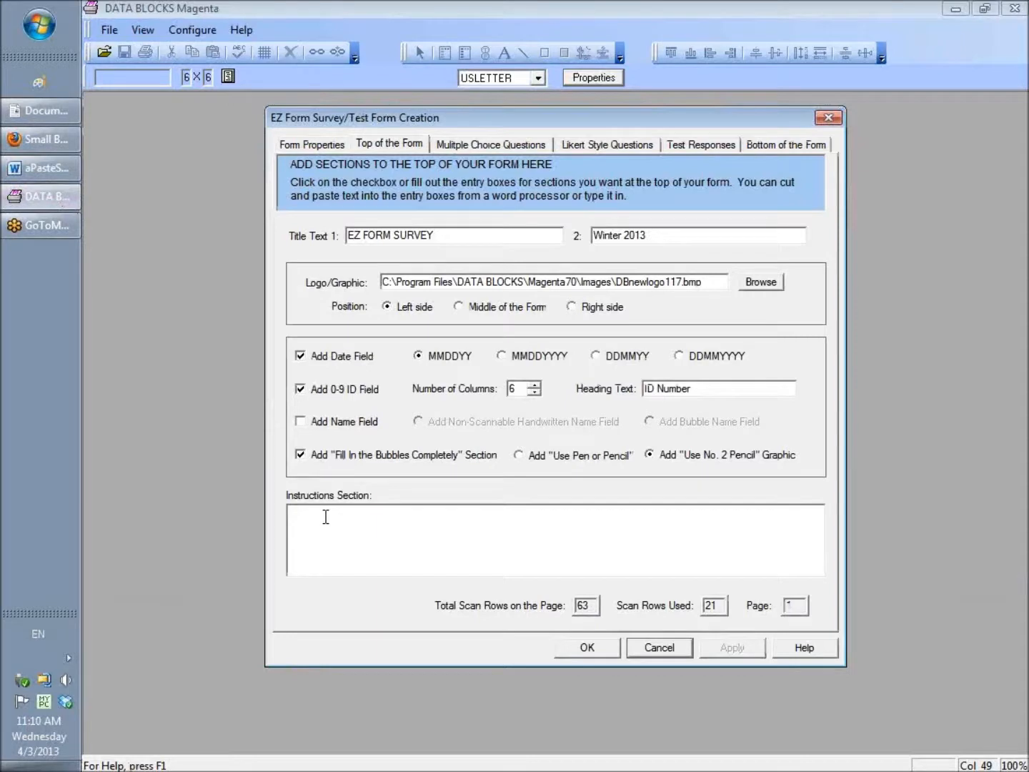
{"action": "key", "text": "ctrl+v"}
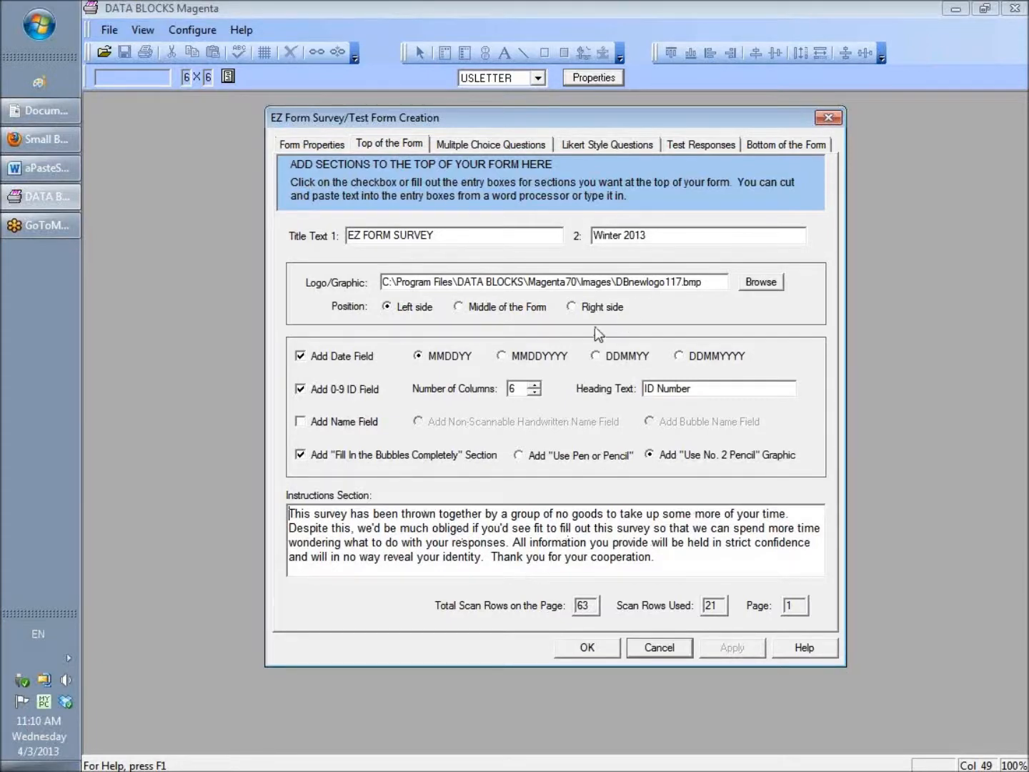
Add an open-ended question area at the bottom of the form labeled "Please let us know what you think" with 8 lines.
{"action": "left_click", "coordinate": [771, 146]}
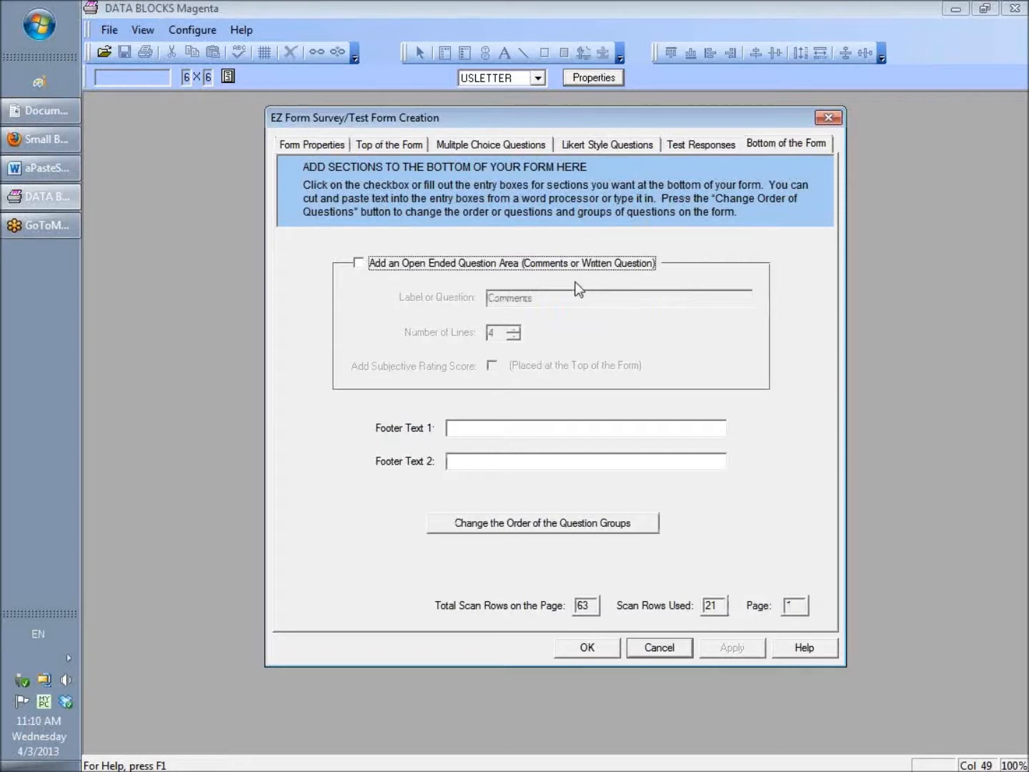
{"action": "left_click", "coordinate": [363, 262]}
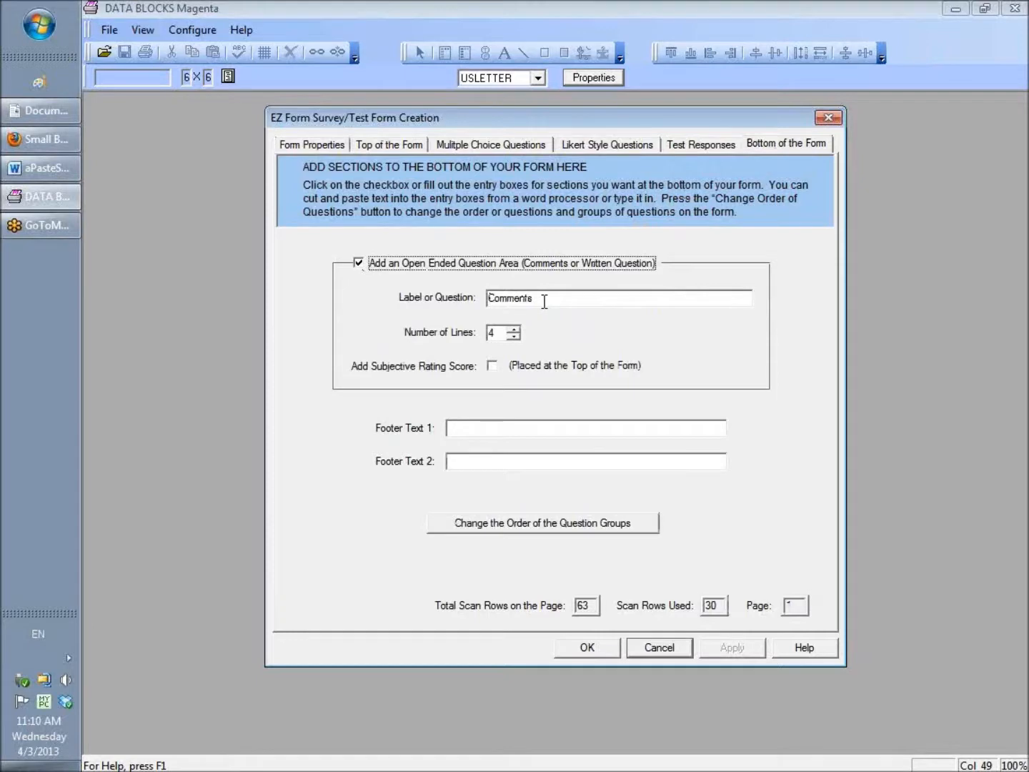
{"action": "left_click_drag", "start_coordinate": [544, 300], "coordinate": [447, 297]}
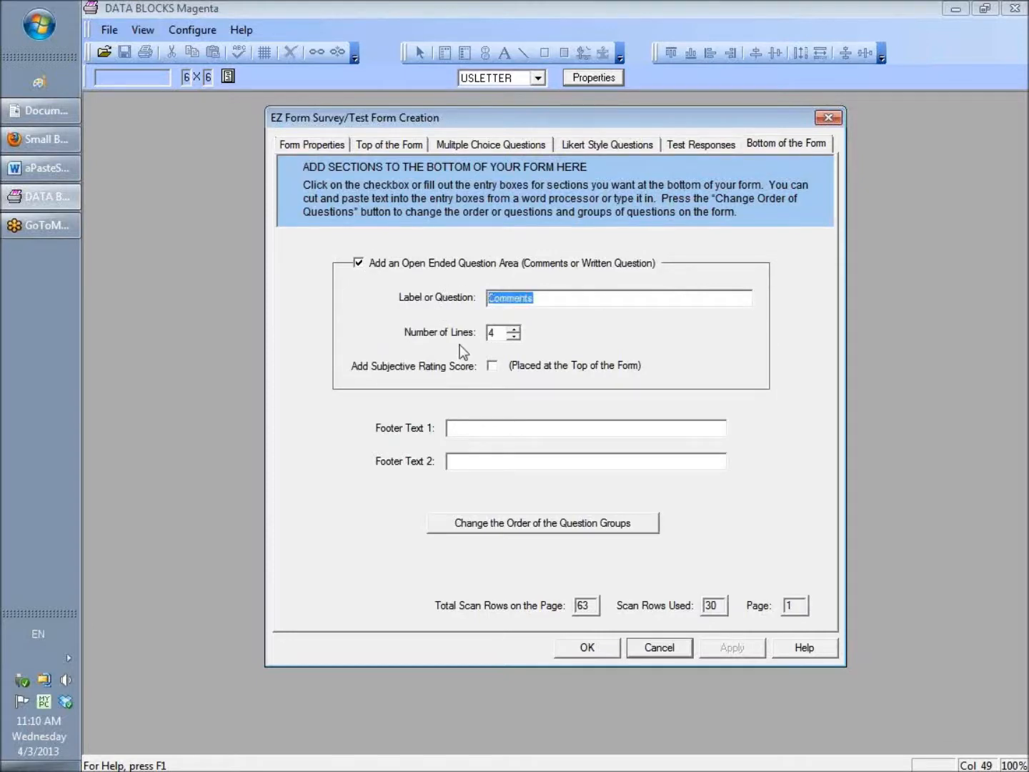
{"action": "type", "text": "Please let us know what "}
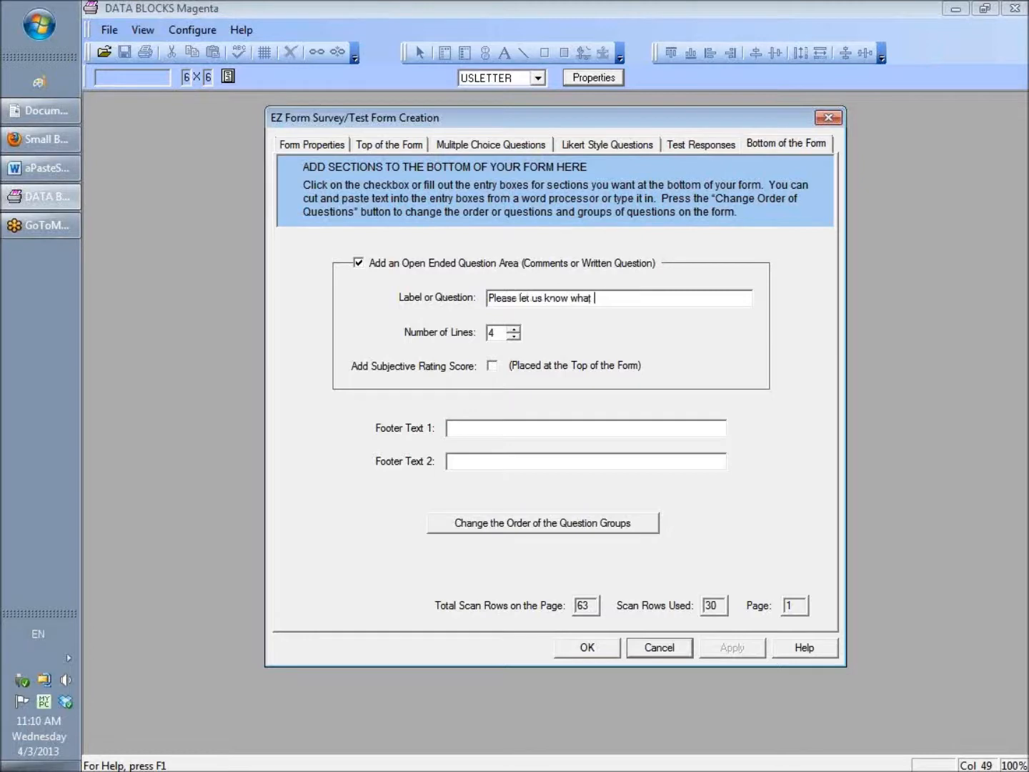
{"action": "type", "text": "ypu think"}
{"action": "left_click", "coordinate": [514, 329]}
{"action": "left_click", "coordinate": [514, 329]}
{"action": "left_click", "coordinate": [514, 329]}
{"action": "left_click", "coordinate": [514, 329]}
Enter "Thank you for taking our survey!" as the first footer and "Mail to: DATA BLOCKS" with the company's city and state as the second.
{"action": "left_click", "coordinate": [506, 428]}
{"action": "type", "text": "THank you for takihg our"}
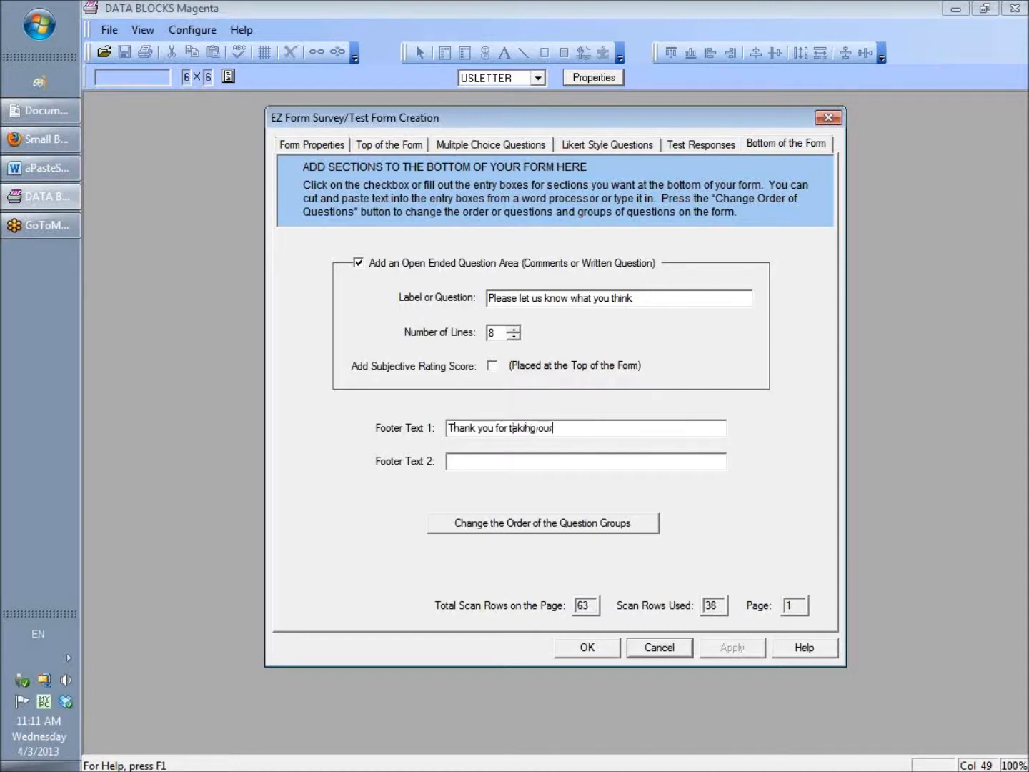
{"action": "type", "text": " survey!"}
{"action": "key", "text": "Tab"}
{"action": "type", "text": "Mal"}
{"action": "type", "text": "l to:"}
{"action": "type", "text": " DATA BLOCKS,"}
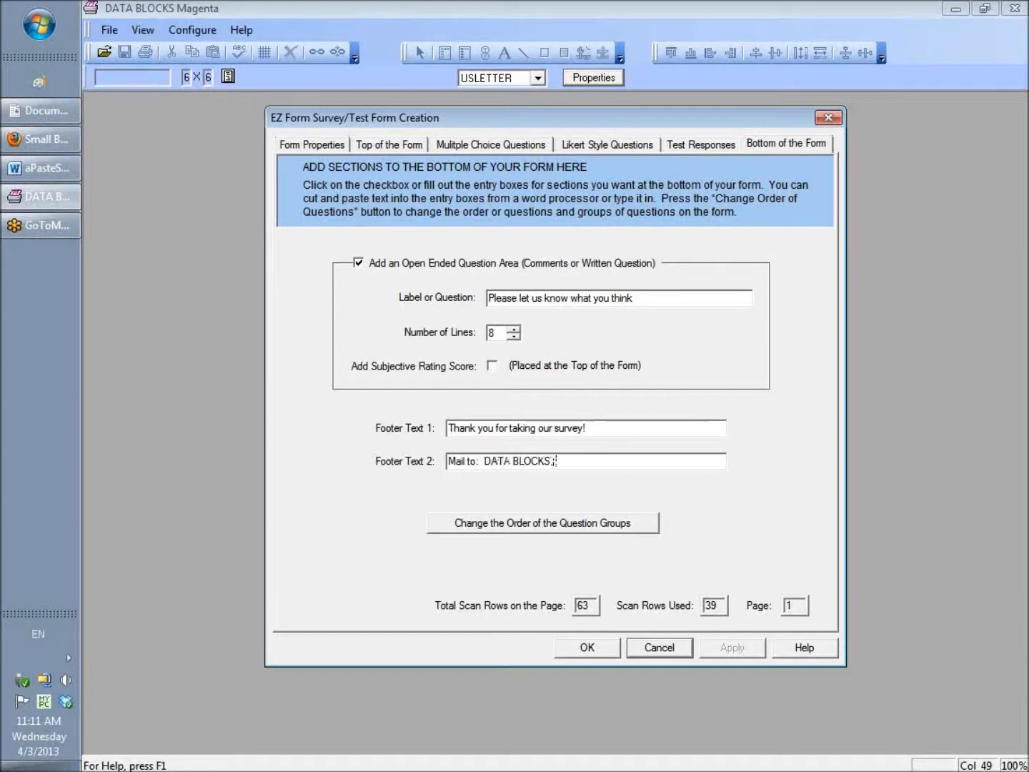
{"action": "type", "text": "  Palmdale, CA"}
Put the instruction text "DEMOGRAPHICS QUESTIONS" above the first multiple choice question.
{"action": "left_click", "coordinate": [501, 146]}
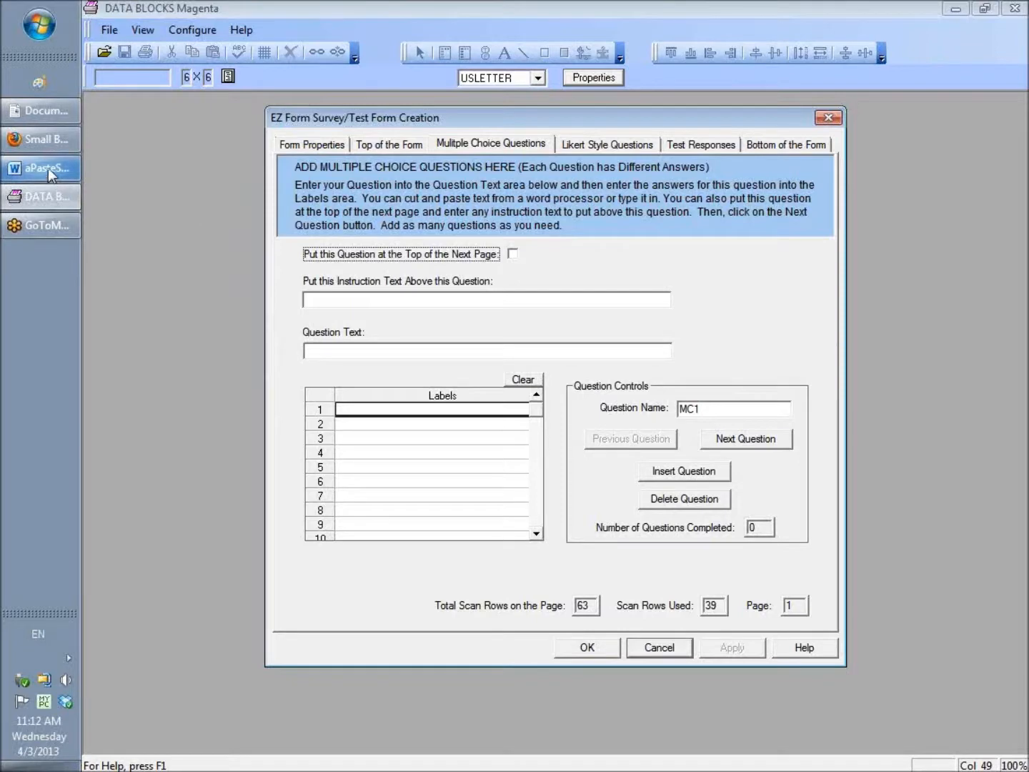
{"action": "left_click", "coordinate": [369, 299]}
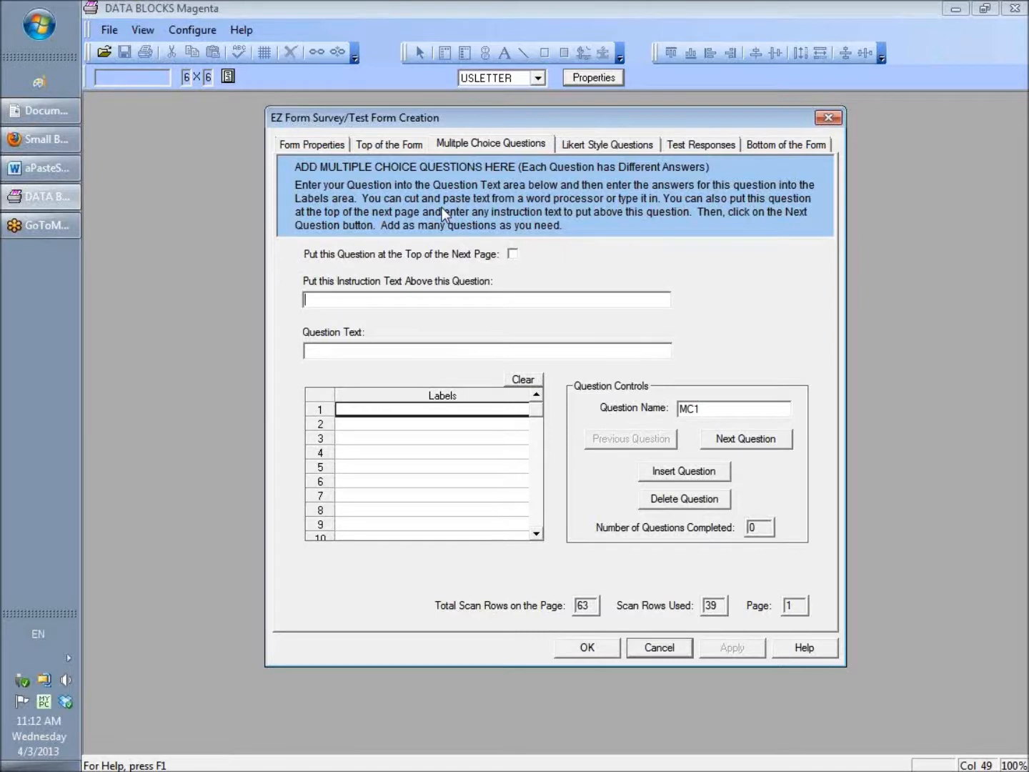
{"action": "type", "text": "DE(M"}
{"action": "key", "text": "BackSpace"}
{"action": "type", "text": "MOGRAPHICS"}
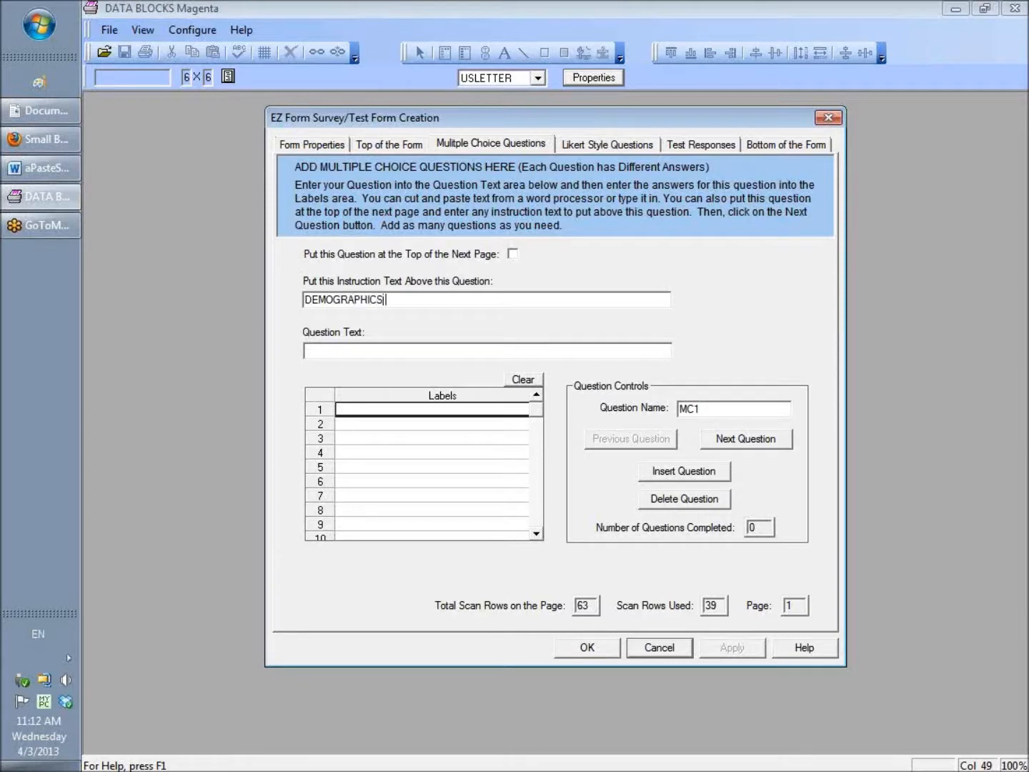
{"action": "type", "text": " QUESTIONS"}
Copy question 1 about favorite color with its answers from aPasteSpecial.doc in Word and paste it as the first multiple choice question's text in DATA BLOCKS Magenta.
{"action": "left_click", "coordinate": [345, 351]}
{"action": "left_click", "coordinate": [37, 170]}
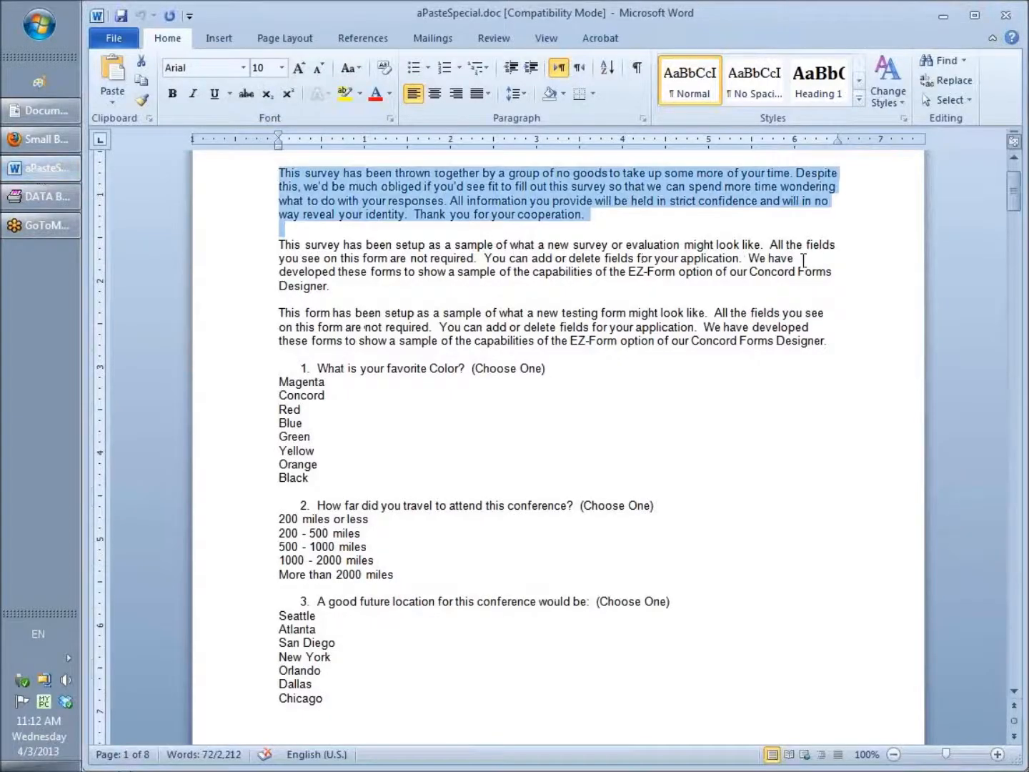
{"action": "left_click_drag", "start_coordinate": [1013, 190], "coordinate": [1013, 207]}
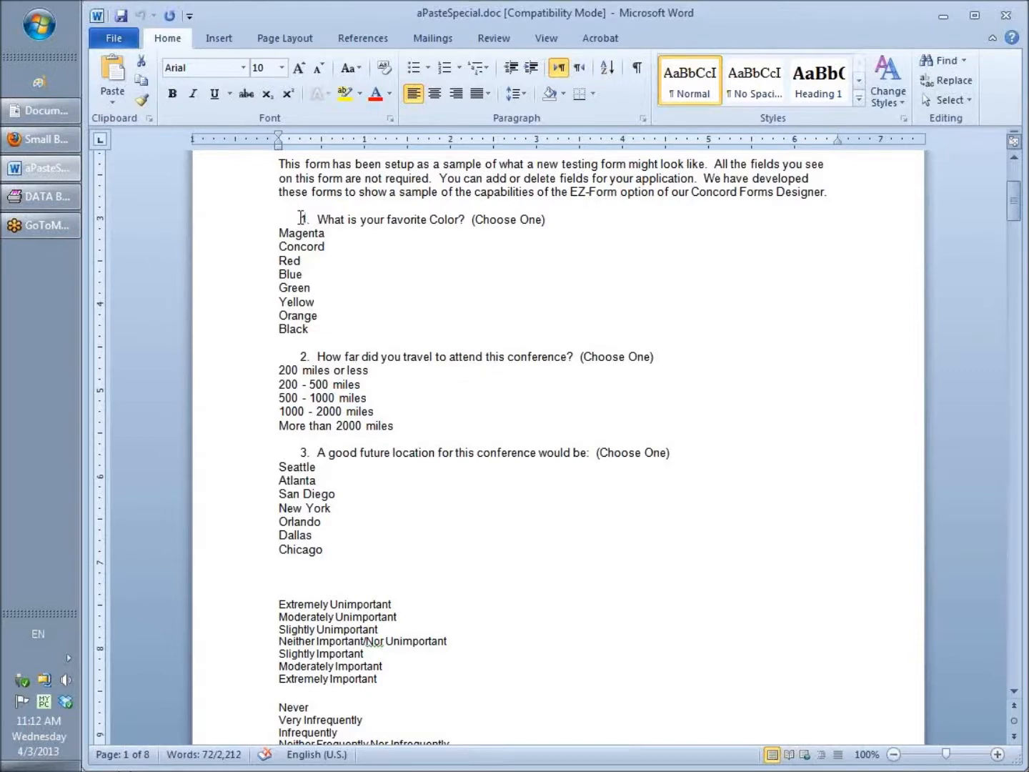
{"action": "left_click_drag", "start_coordinate": [301, 218], "coordinate": [305, 327]}
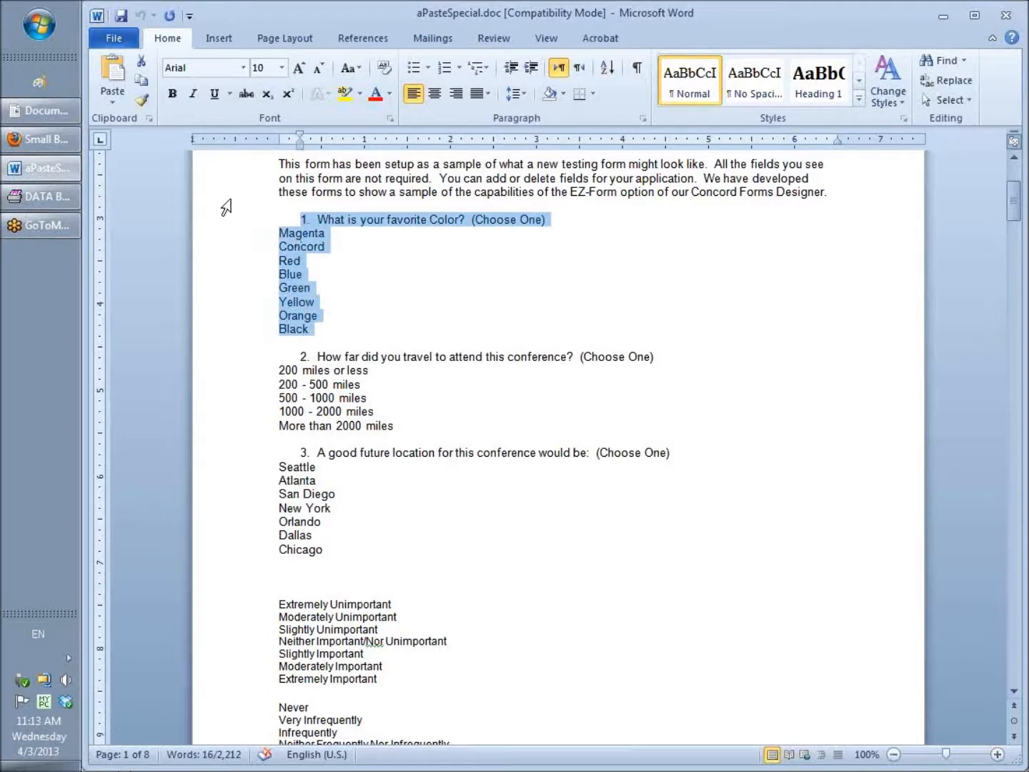
{"action": "left_click", "coordinate": [141, 85]}
{"action": "left_click", "coordinate": [52, 198]}
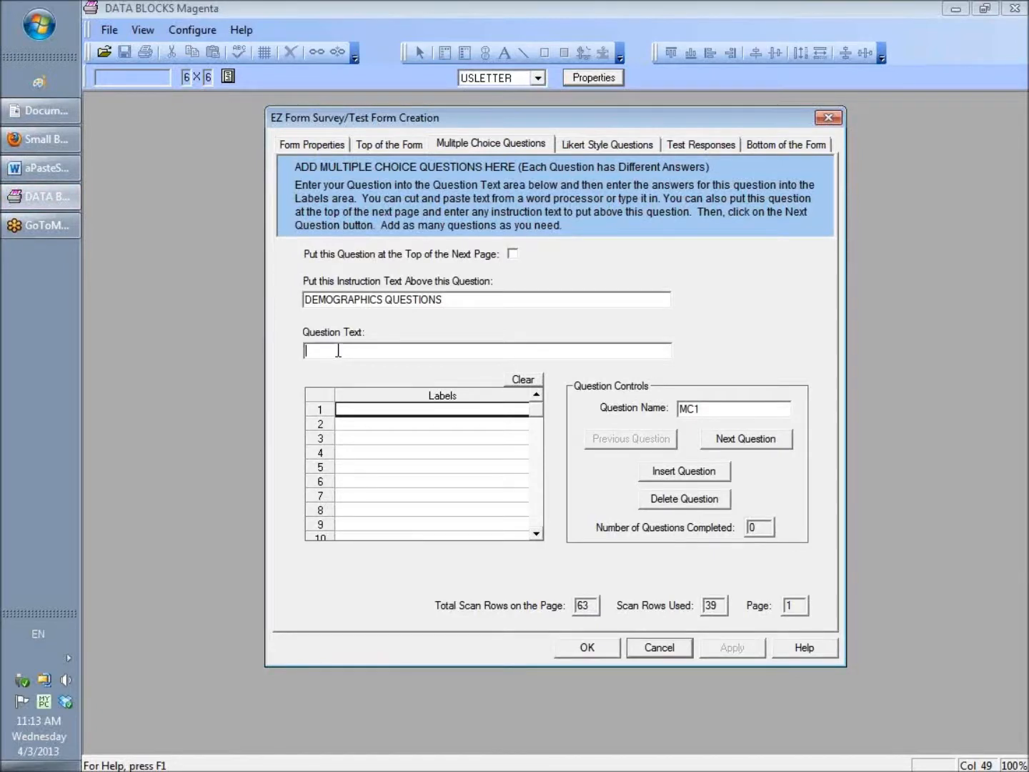
{"action": "key", "text": "ctrl+v"}
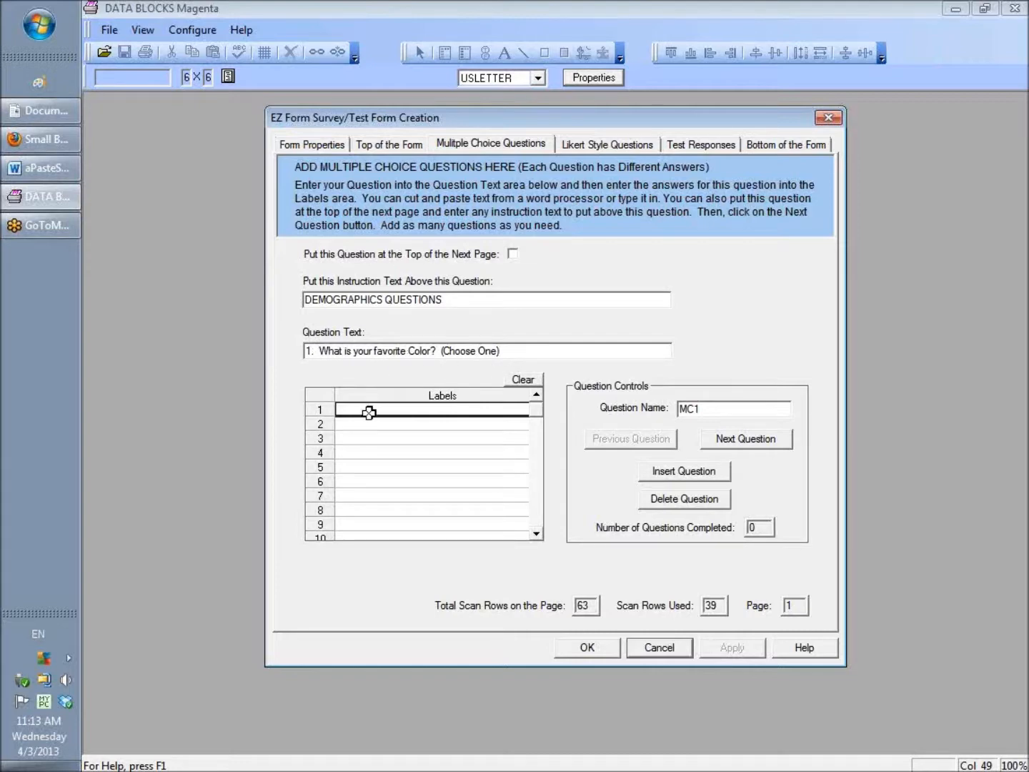
{"action": "key", "text": "ctrl+v"}
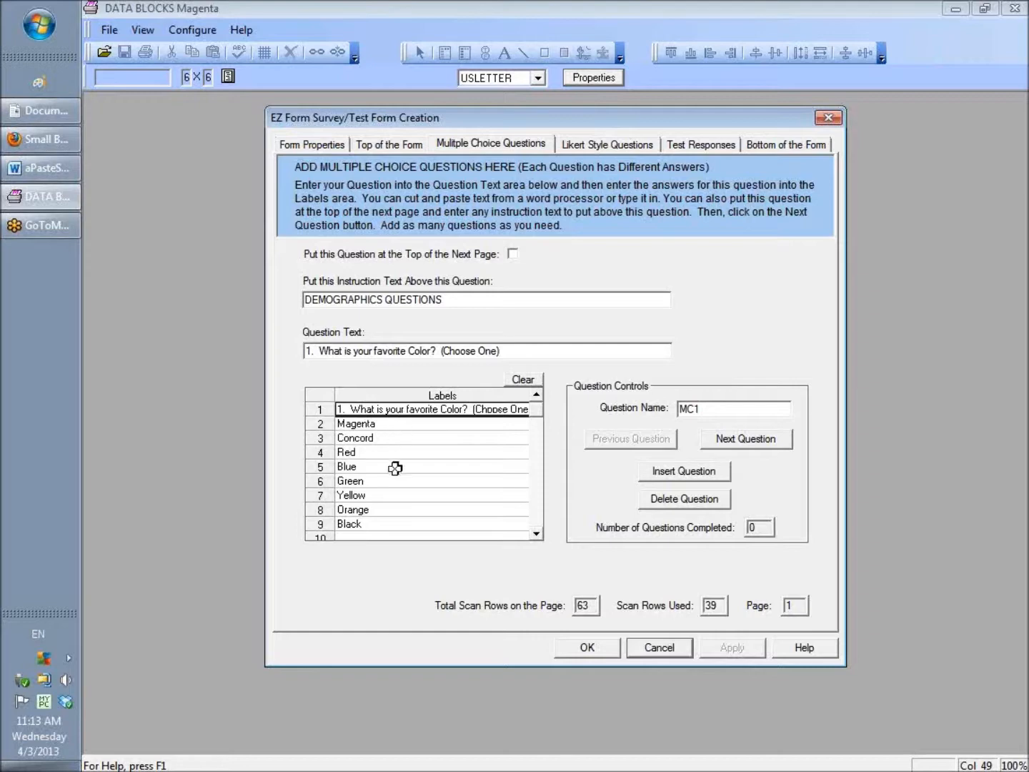
{"action": "left_click_drag", "start_coordinate": [359, 426], "coordinate": [363, 522]}
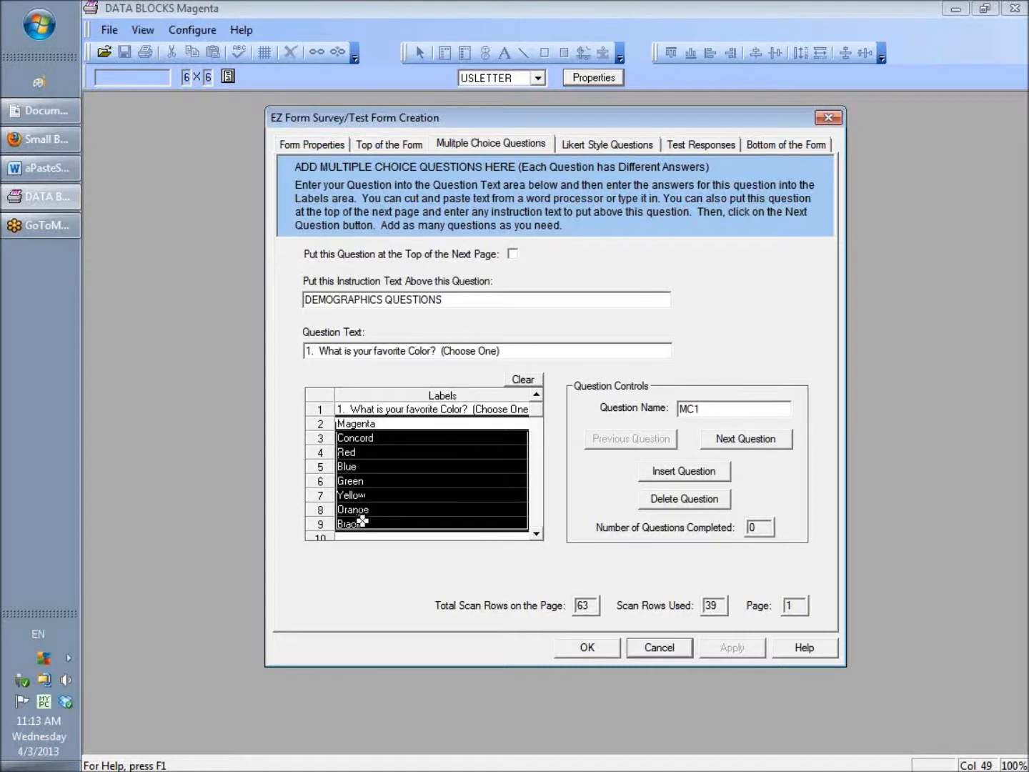
{"action": "key", "text": "Delete"}
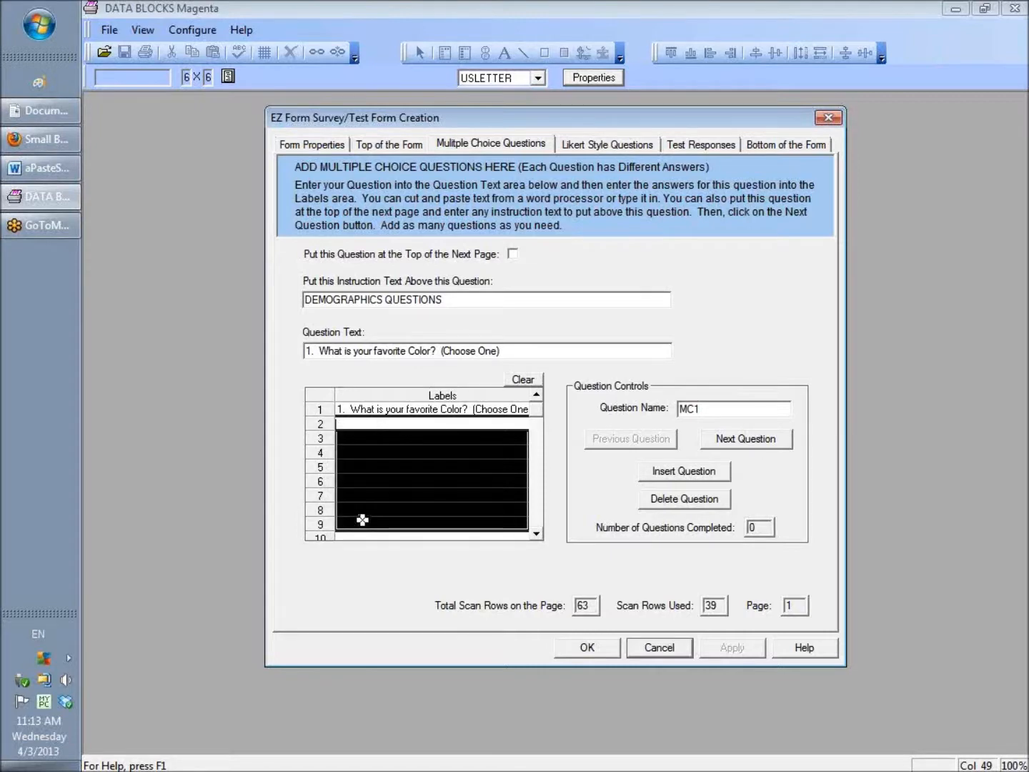
Paste the color answers Magenta through Black as question MC1's labels, starting in row 1, and advance to the next question.
{"action": "left_click", "coordinate": [364, 414]}
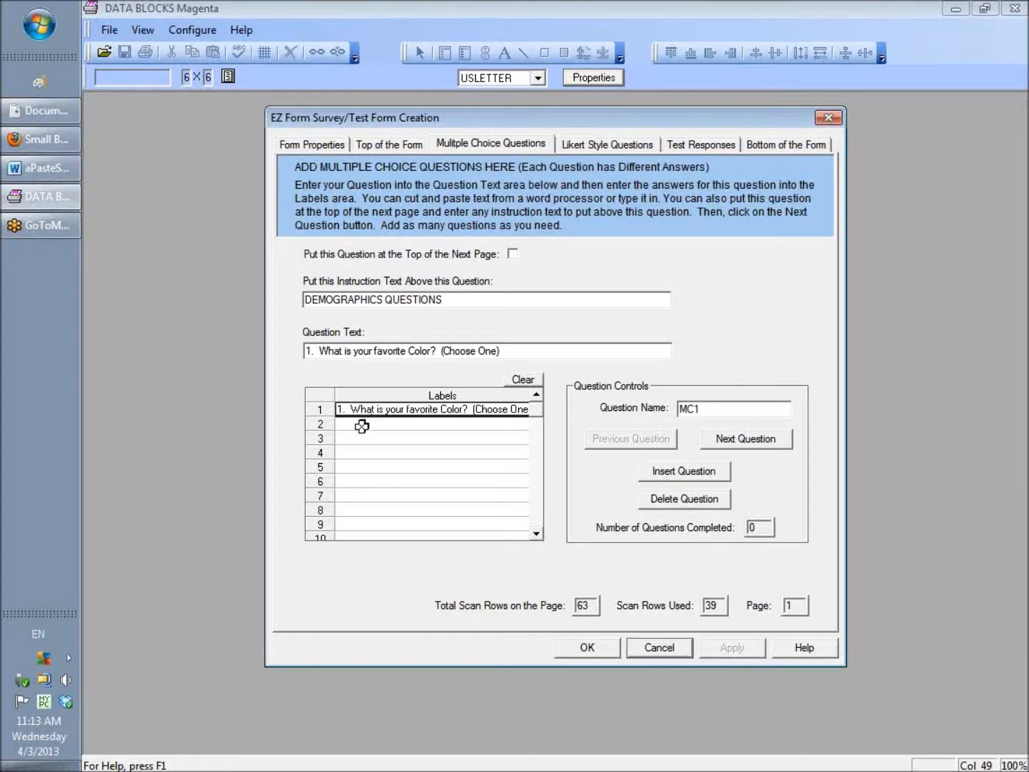
{"action": "key", "text": "ctrl+v"}
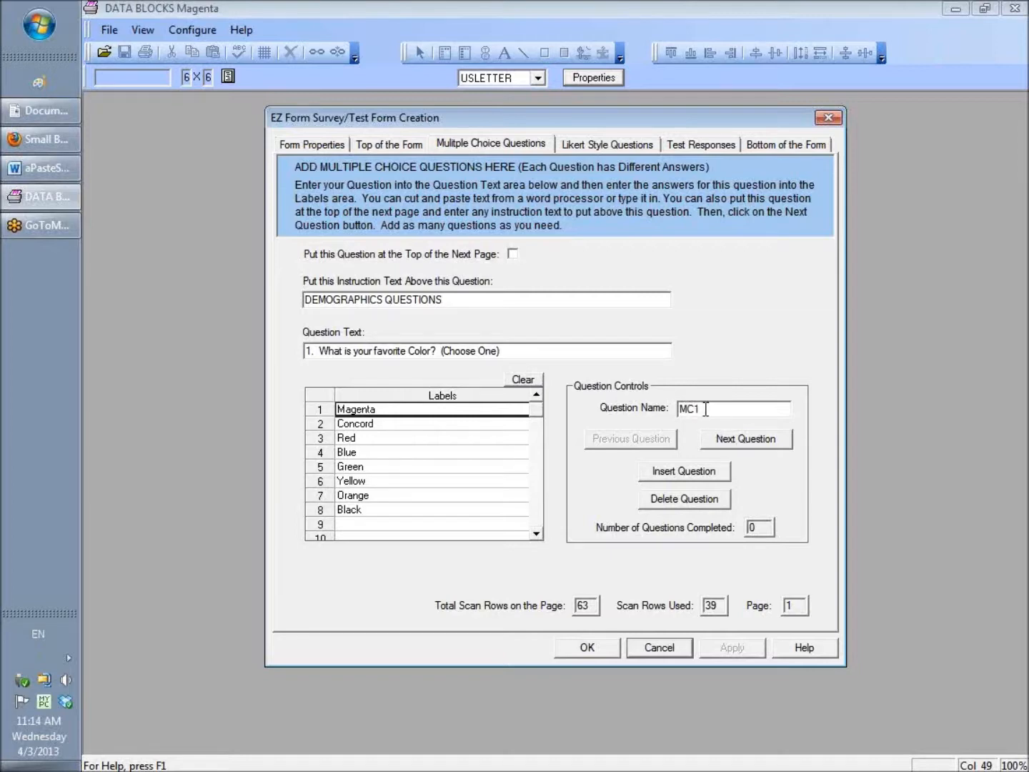
{"action": "left_click", "coordinate": [744, 438]}
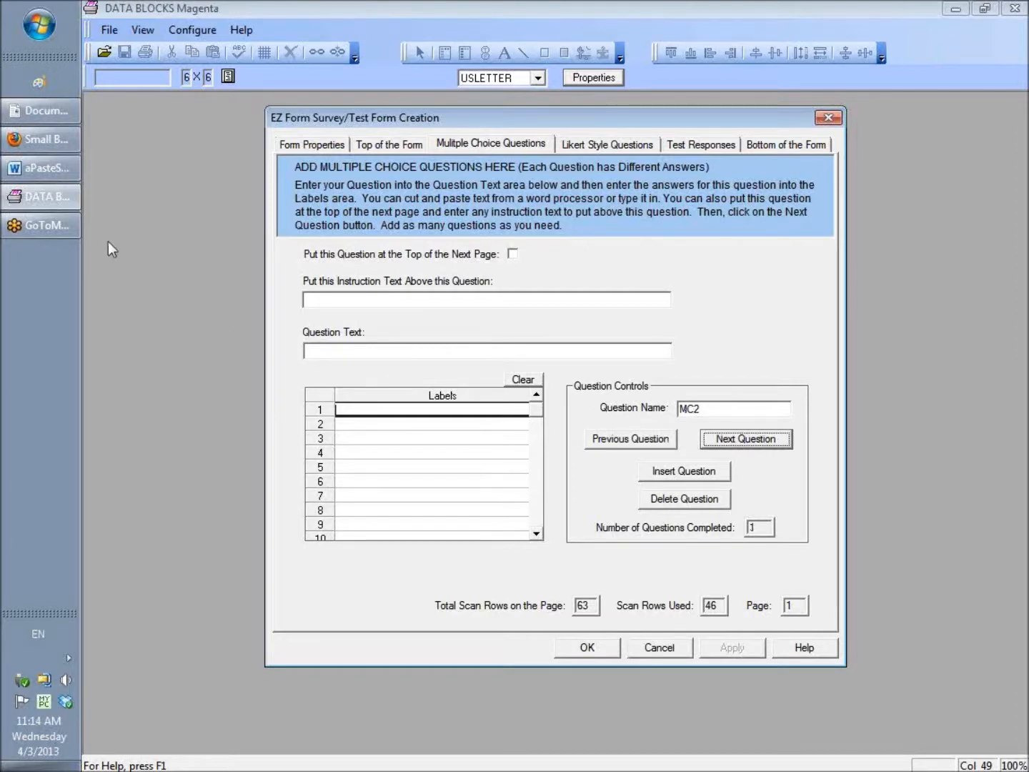
Copy question 2 about travel distance with its answers from the Word document and paste it as question MC2's text in DATA BLOCKS Magenta.
{"action": "left_click", "coordinate": [29, 168]}
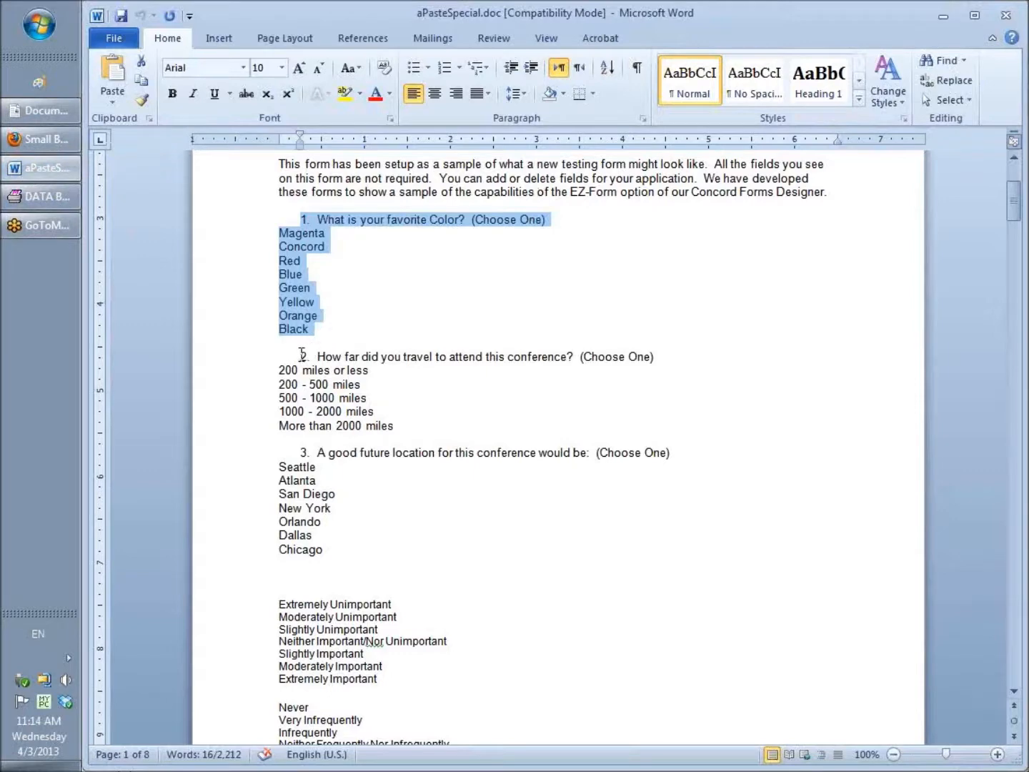
{"action": "left_click_drag", "start_coordinate": [301, 355], "coordinate": [402, 428]}
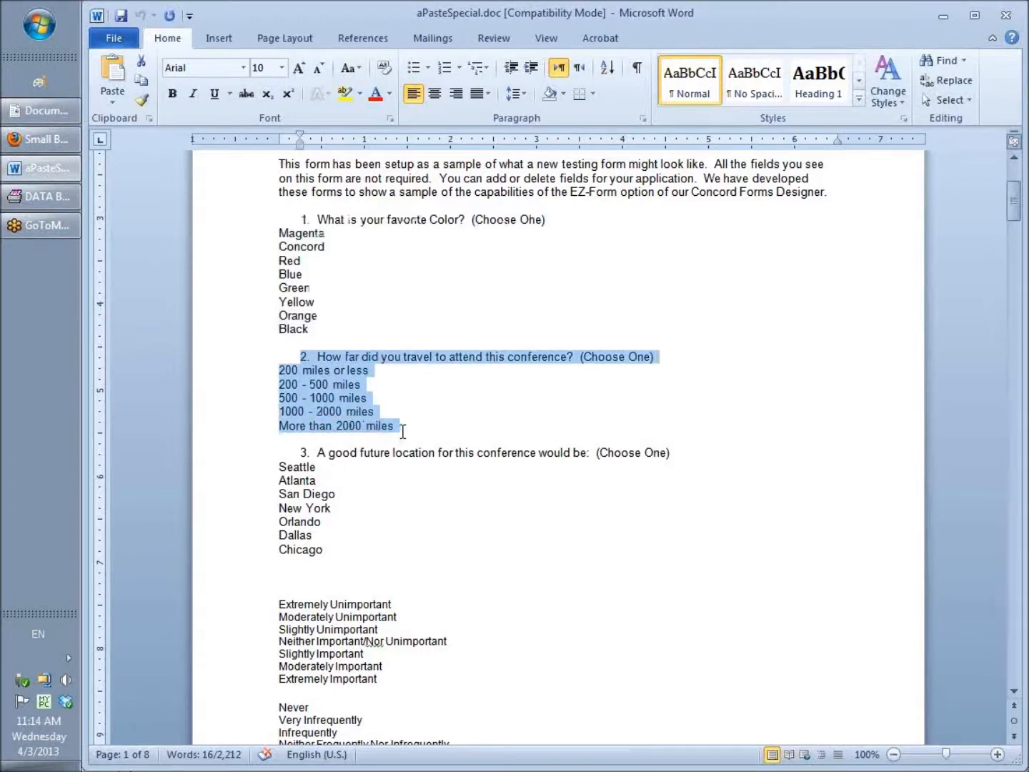
{"action": "left_click", "coordinate": [140, 80]}
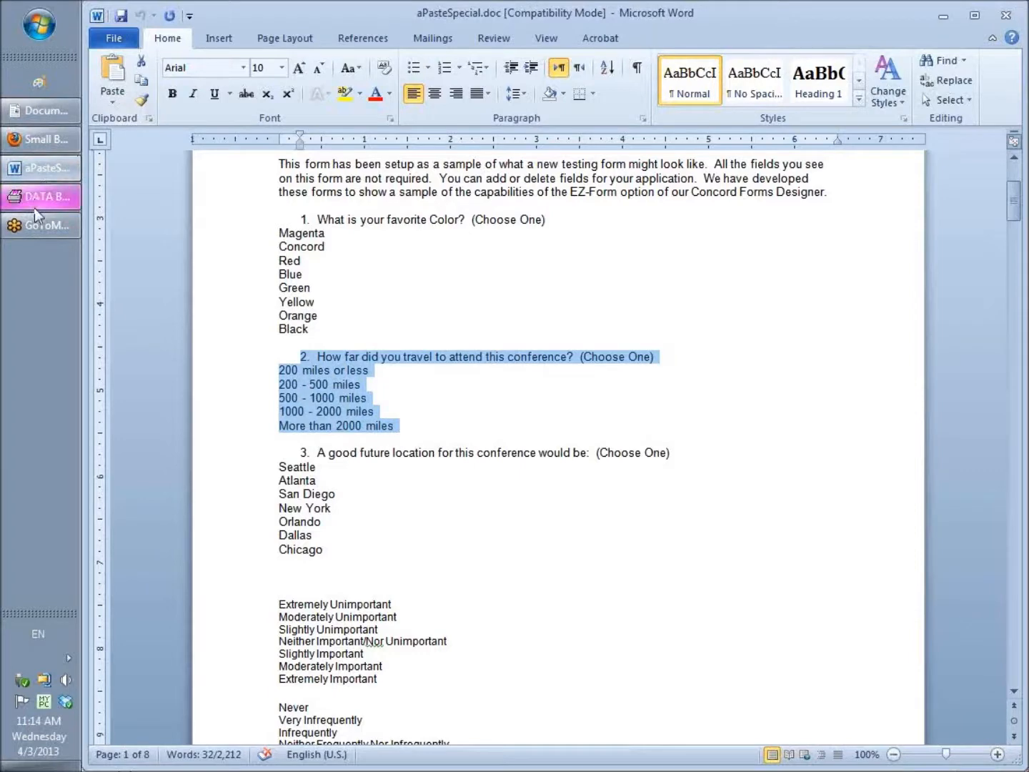
{"action": "mouse_move", "coordinate": [35, 219]}
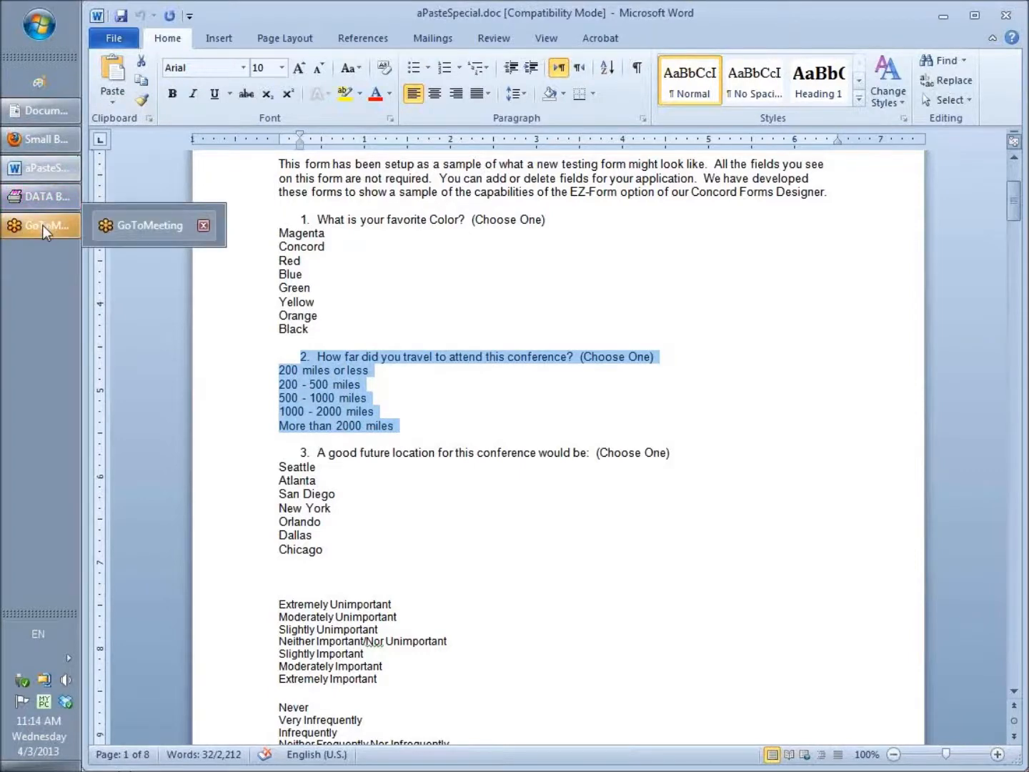
{"action": "left_click", "coordinate": [44, 203]}
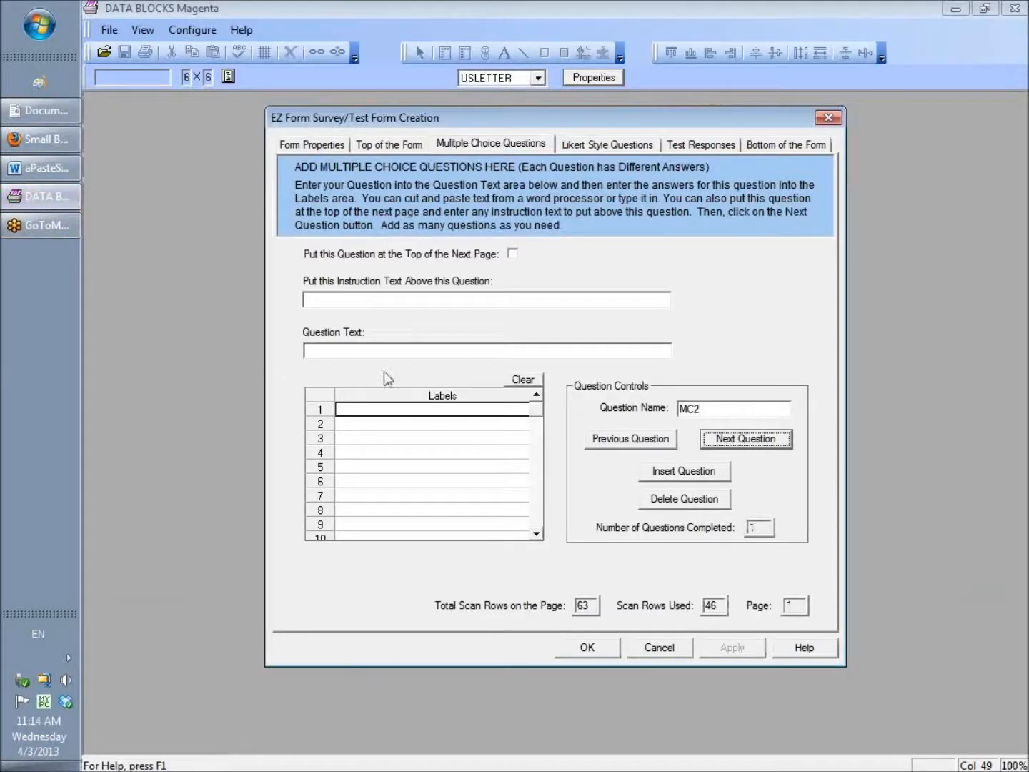
{"action": "left_click", "coordinate": [383, 351]}
{"action": "key", "text": "ctrl+v"}
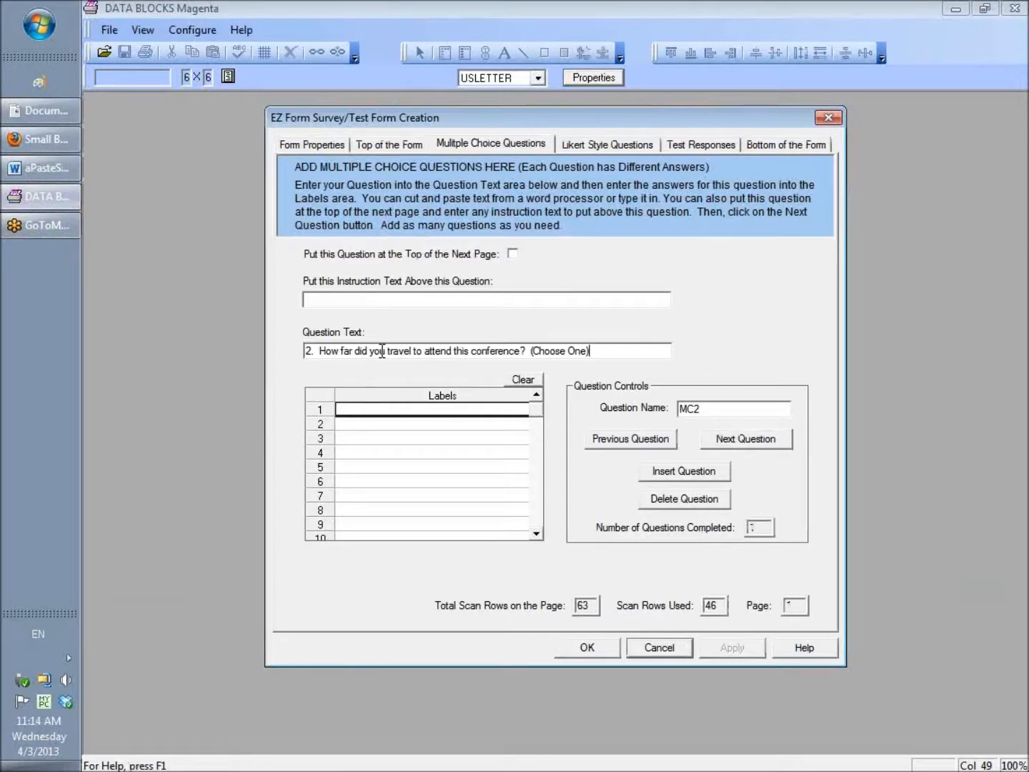
Paste the distance answers, 200 miles or less through More than 2000 miles, as question MC2's labels from row 1, and advance to the next question.
{"action": "key", "text": "ctrl+v"}
{"action": "left_click", "coordinate": [373, 422]}
{"action": "left_click", "coordinate": [374, 438]}
{"action": "left_click_drag", "start_coordinate": [373, 439], "coordinate": [372, 477]}
{"action": "key", "text": "ctrl+x"}
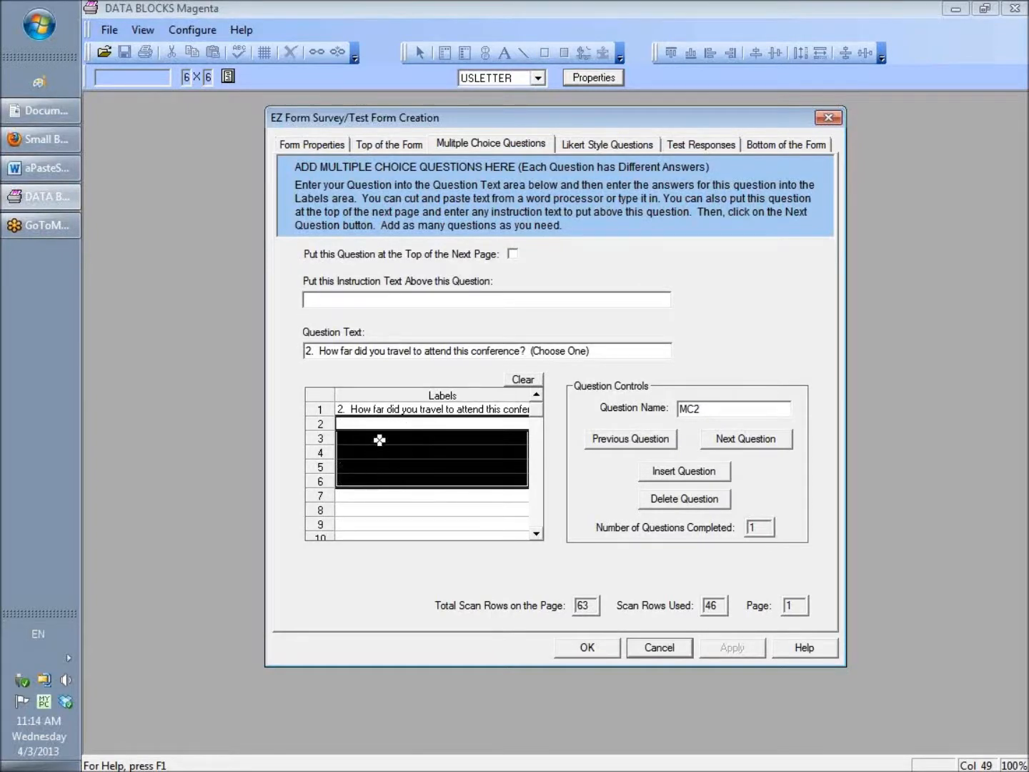
{"action": "left_click", "coordinate": [379, 410]}
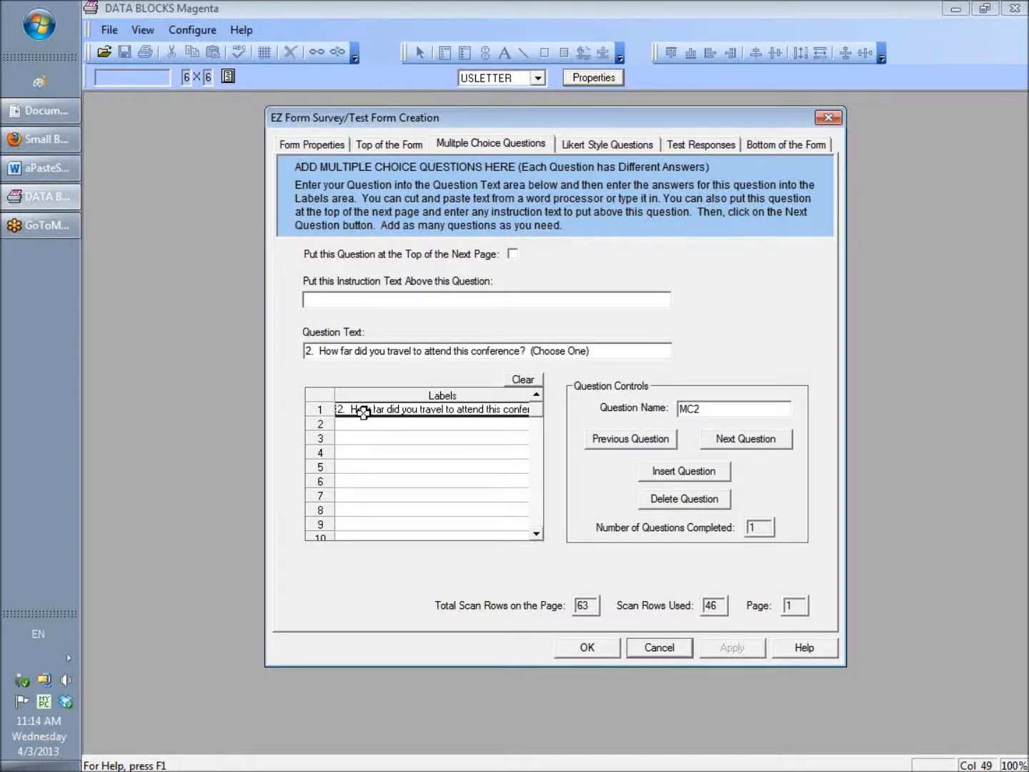
{"action": "key", "text": "ctrl+v"}
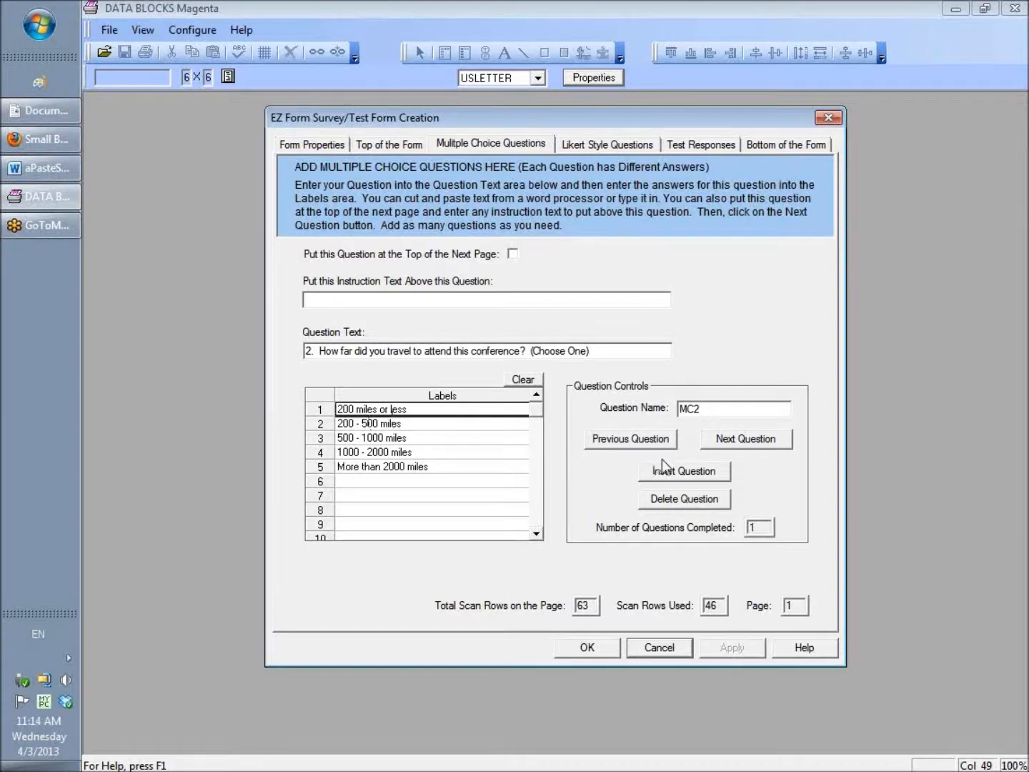
{"action": "left_click", "coordinate": [758, 441]}
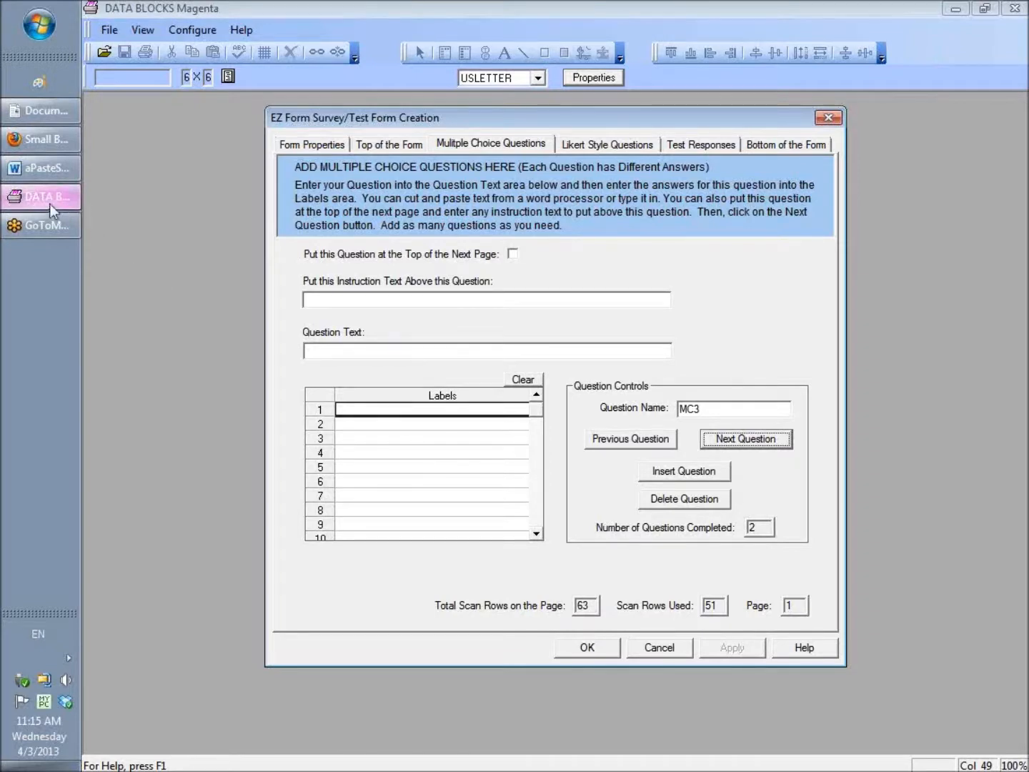
Copy question 3 about a future conference location with its answers from aPasteSpecial.doc in Word and paste it as question MC3's text in DATA BLOCKS Magenta.
{"action": "left_click", "coordinate": [32, 171]}
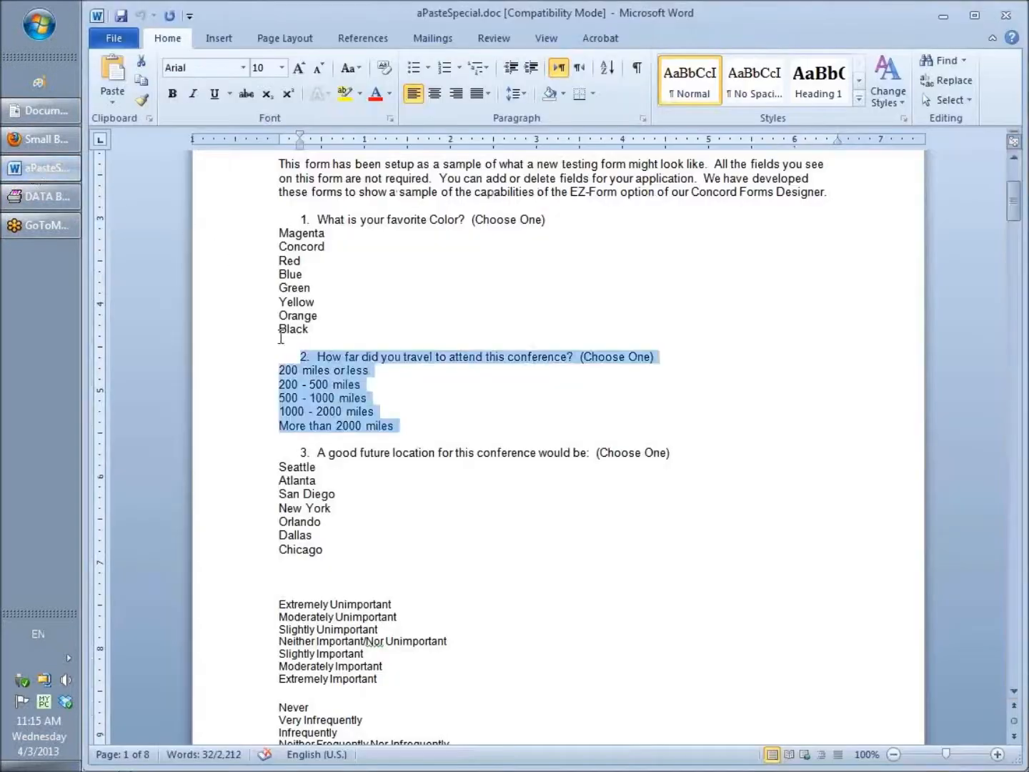
{"action": "left_click", "coordinate": [300, 450]}
{"action": "left_click_drag", "start_coordinate": [300, 450], "coordinate": [309, 547]}
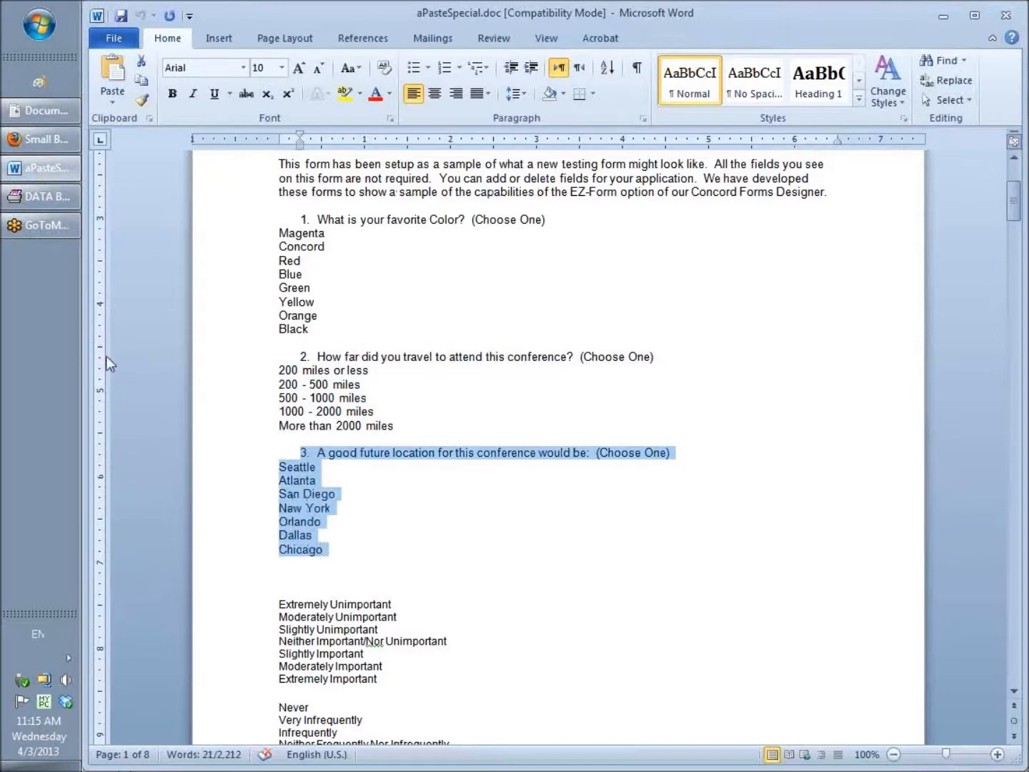
{"action": "left_click", "coordinate": [139, 87]}
{"action": "left_click", "coordinate": [43, 196]}
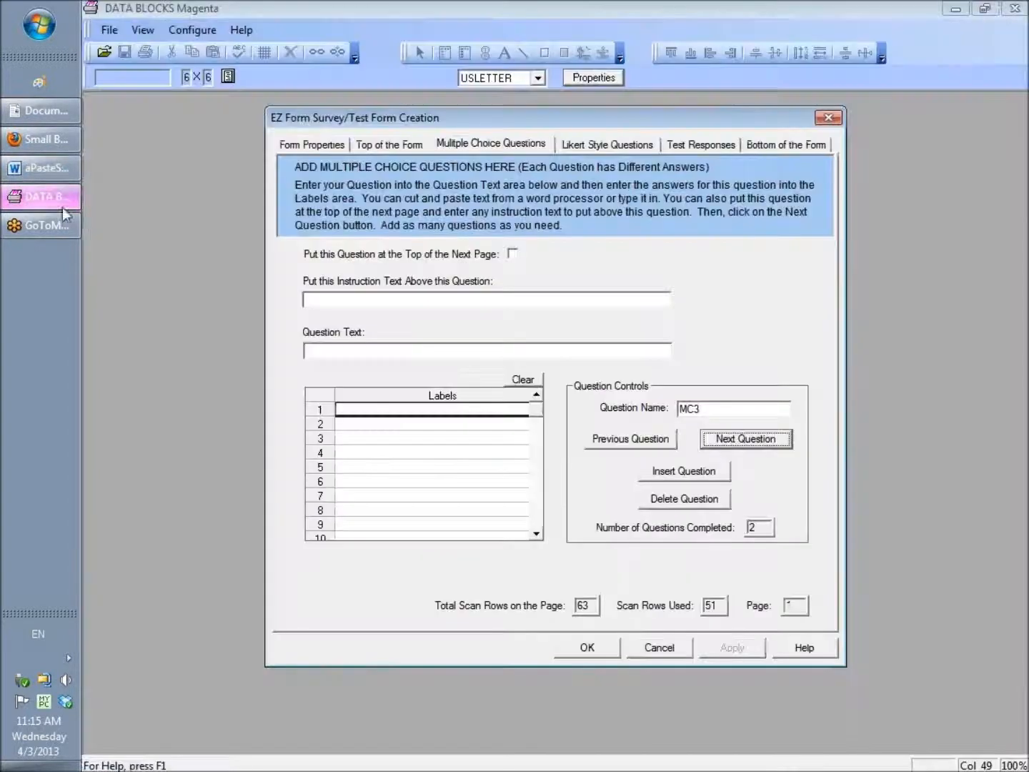
{"action": "left_click", "coordinate": [371, 349]}
{"action": "key", "text": "ctrl+v"}
Paste the city answers Seattle through Chicago as question MC3's labels, starting in row 1, and advance to the next question.
{"action": "left_click", "coordinate": [375, 411]}
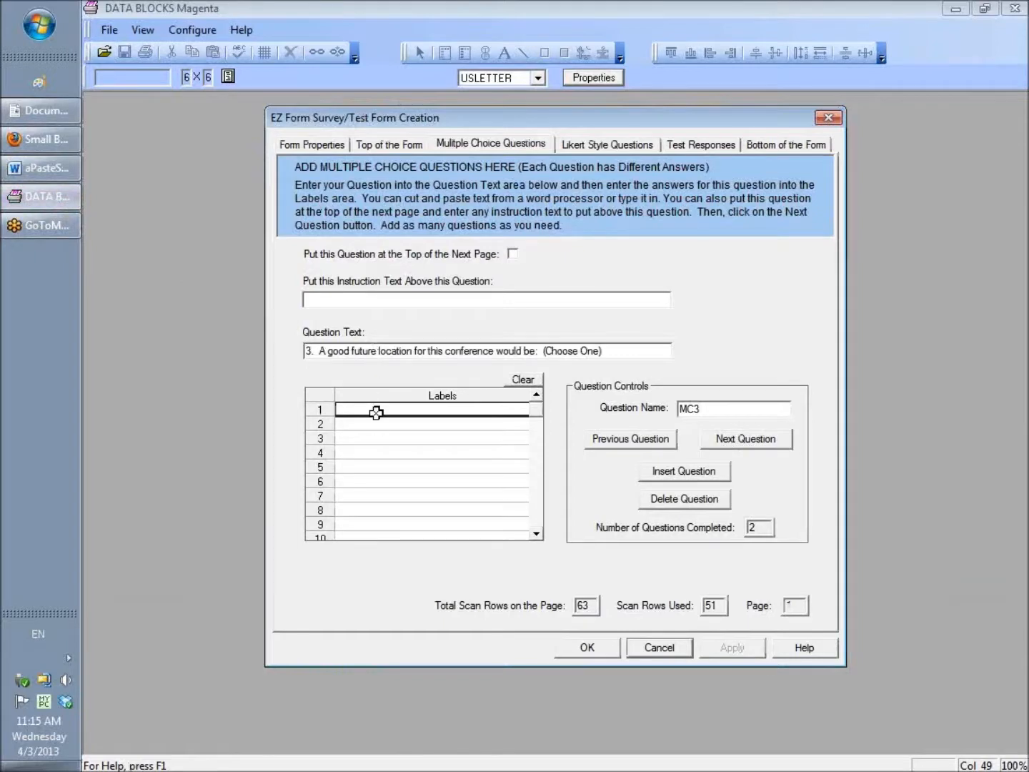
{"action": "key", "text": "ctrl+v"}
{"action": "left_click_drag", "start_coordinate": [369, 425], "coordinate": [363, 510]}
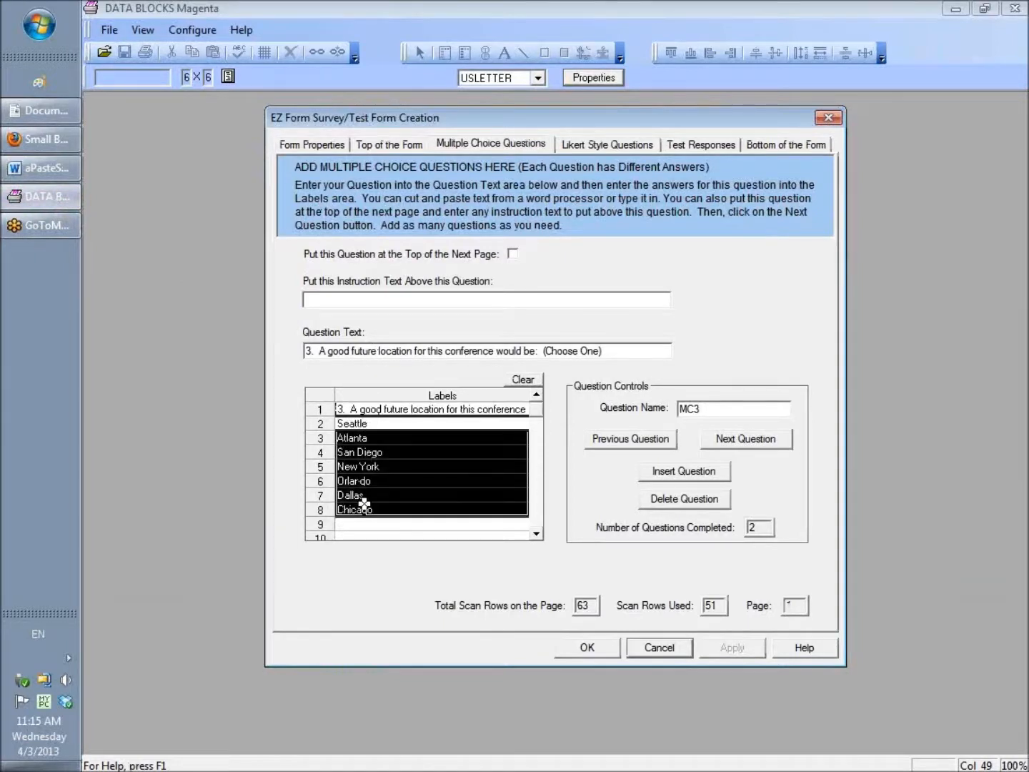
{"action": "key", "text": "Delete"}
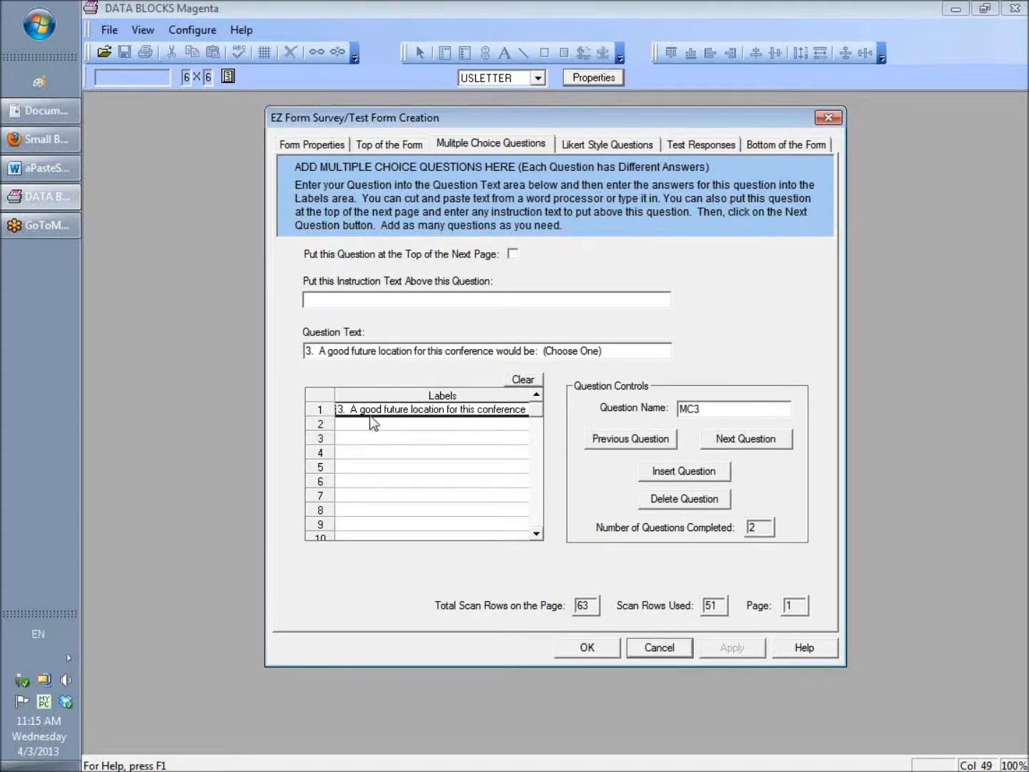
{"action": "key", "text": "ctrl+v"}
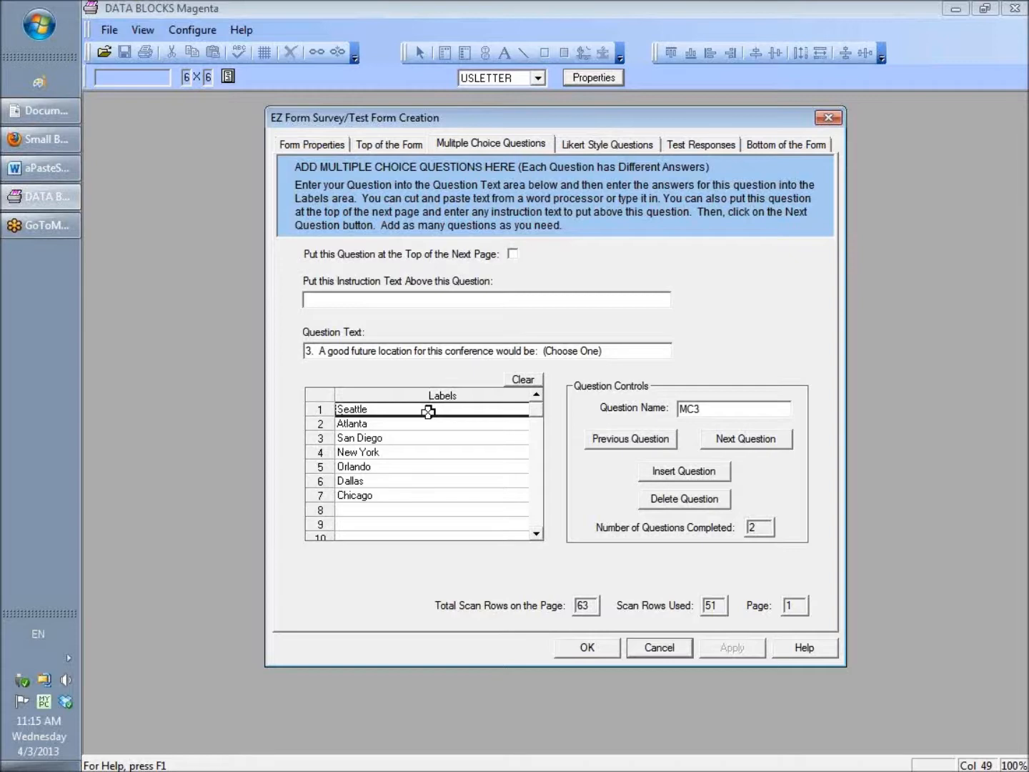
{"action": "left_click", "coordinate": [753, 441]}
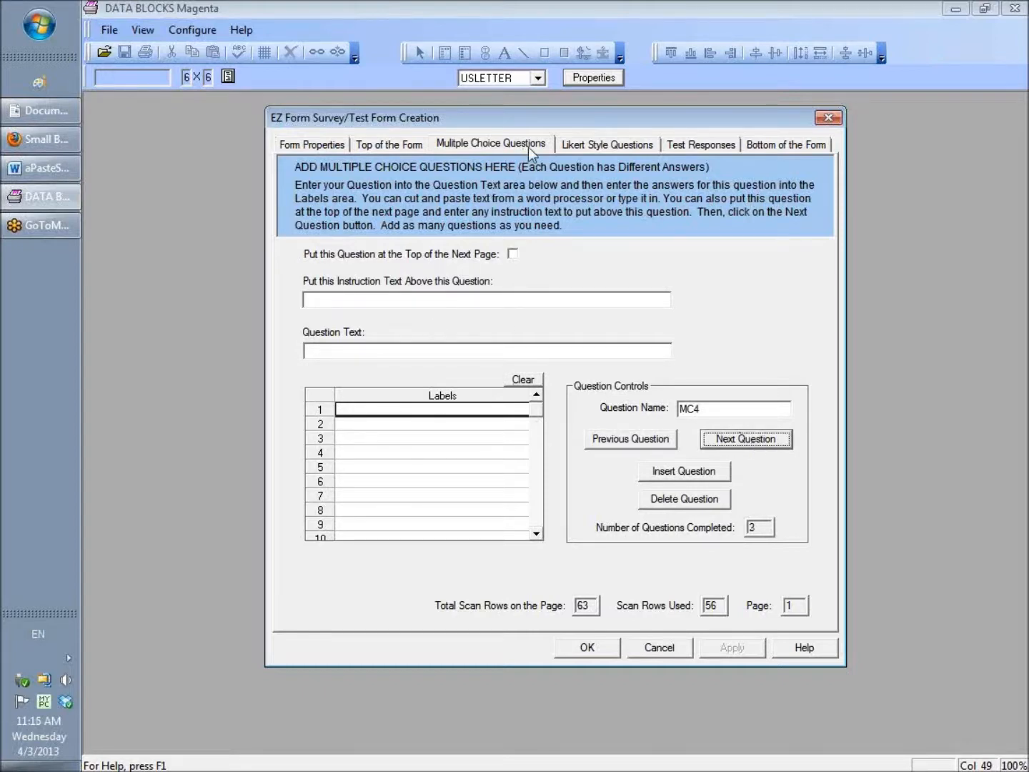
Put the instruction text "Please rate each of the following:" above the first Likert style question group.
{"action": "left_click", "coordinate": [617, 145]}
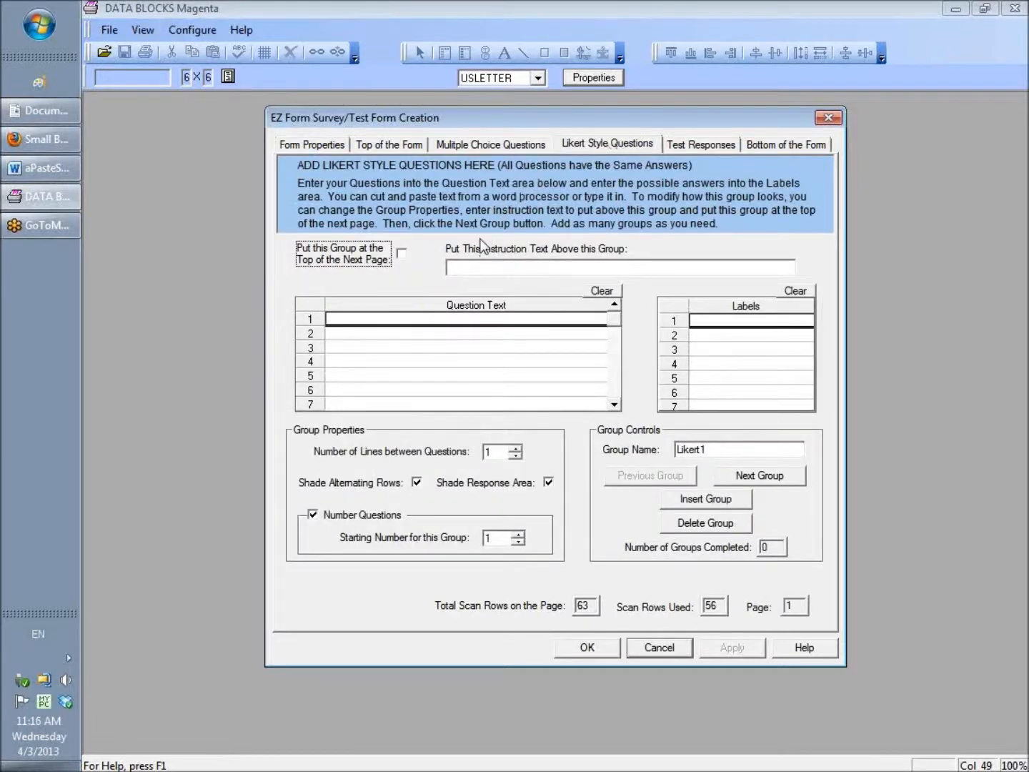
{"action": "left_click", "coordinate": [750, 267]}
{"action": "type", "text": "pL"}
{"action": "key", "text": "BackSpace"}
{"action": "key", "text": "BackSpace"}
{"action": "type", "text": "Please rate each of the"}
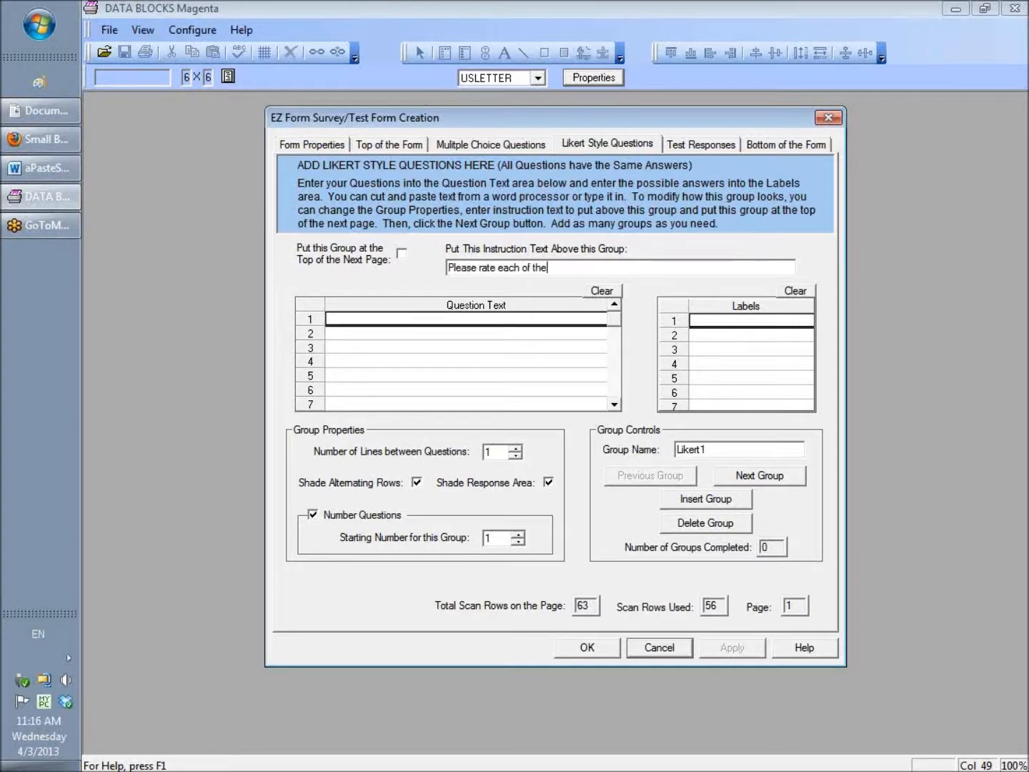
{"action": "type", "text": " followinig"}
{"action": "type", "text": ":"}
Copy the items Overall Quality through "I expanded my professional network" from the Word table and paste them as group Likert1's question text in DATA BLOCKS Magenta.
{"action": "left_click", "coordinate": [41, 169]}
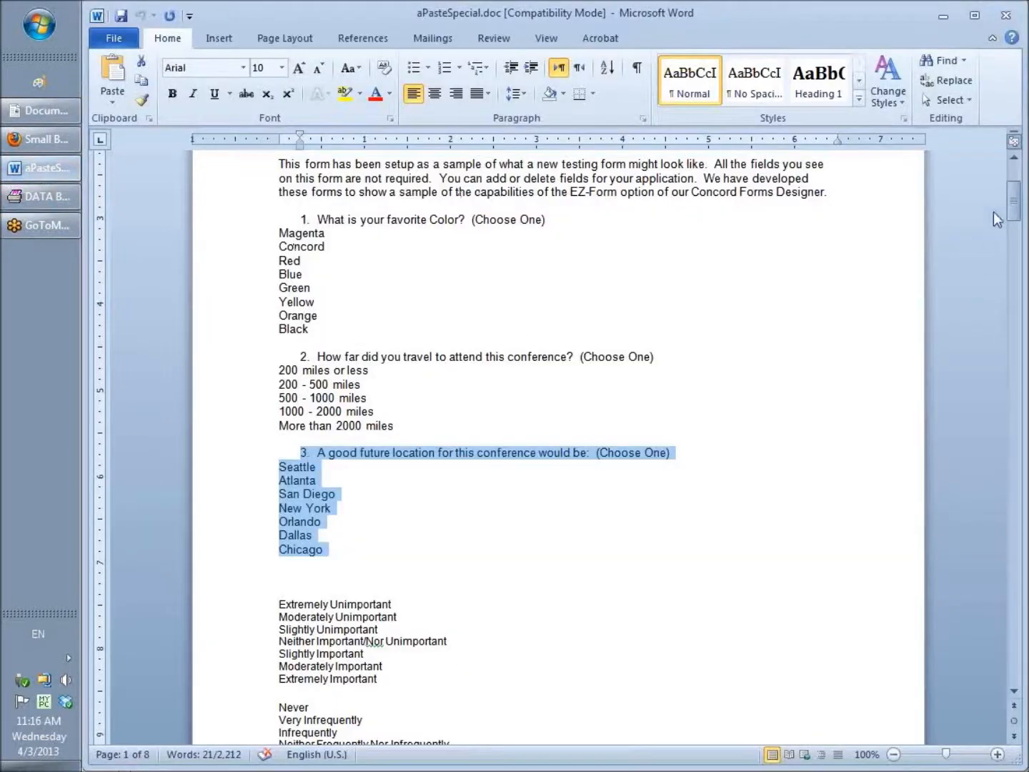
{"action": "left_click_drag", "start_coordinate": [1013, 203], "coordinate": [1017, 278]}
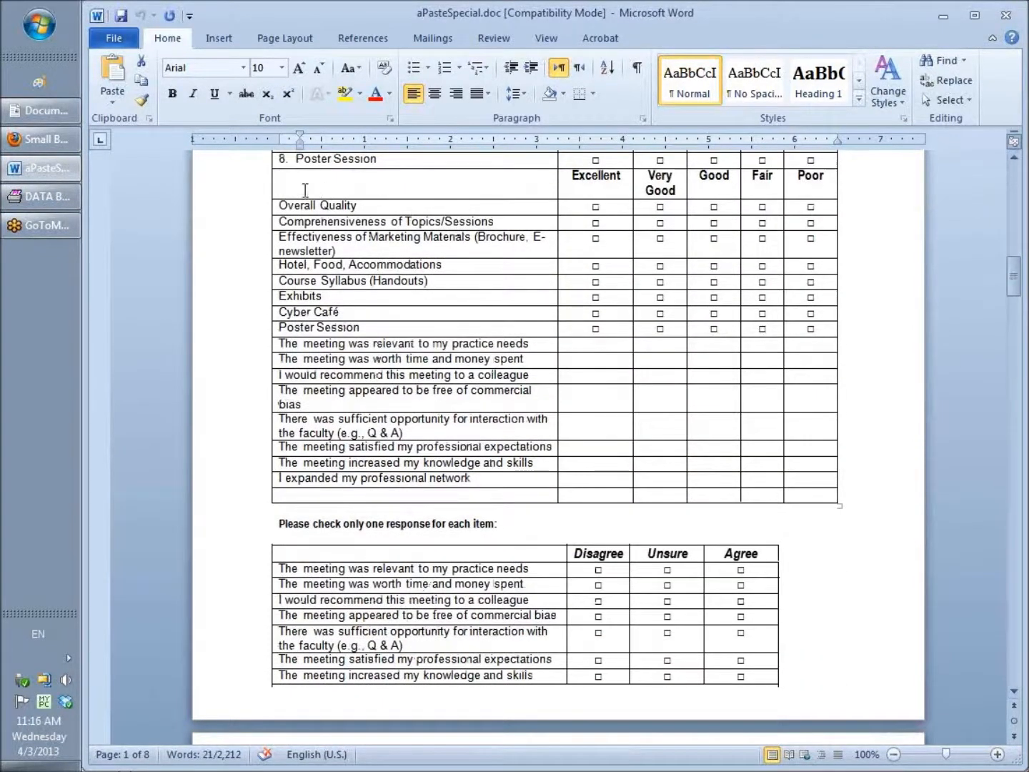
{"action": "left_click_drag", "start_coordinate": [273, 205], "coordinate": [281, 481]}
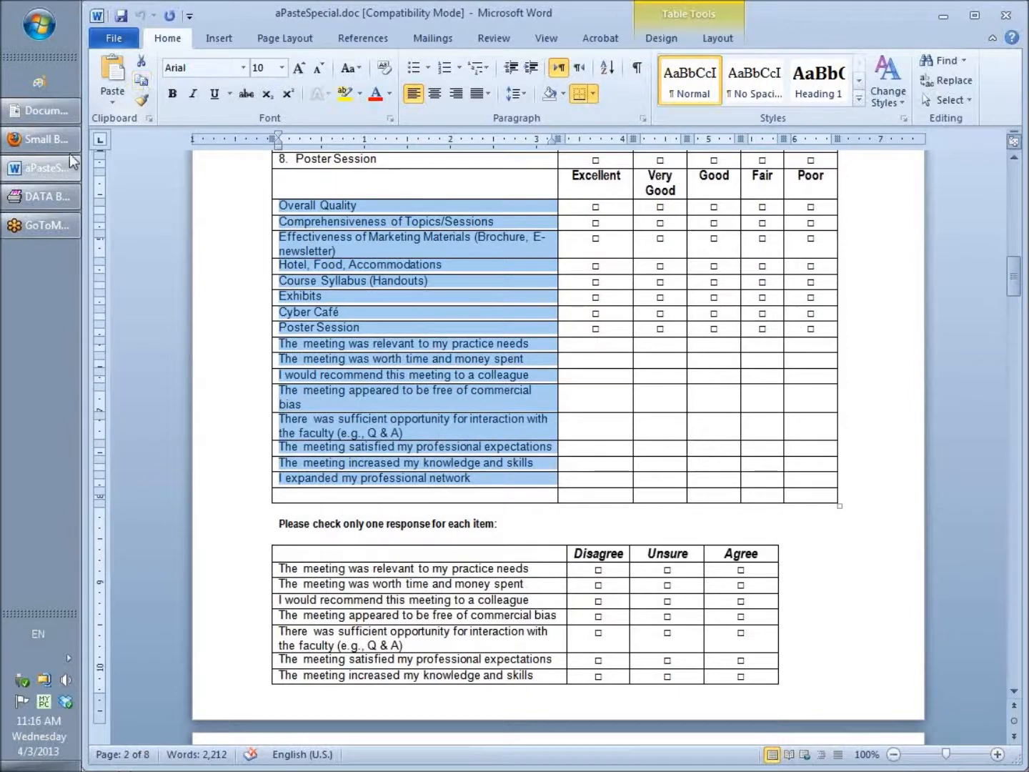
{"action": "left_click", "coordinate": [42, 197]}
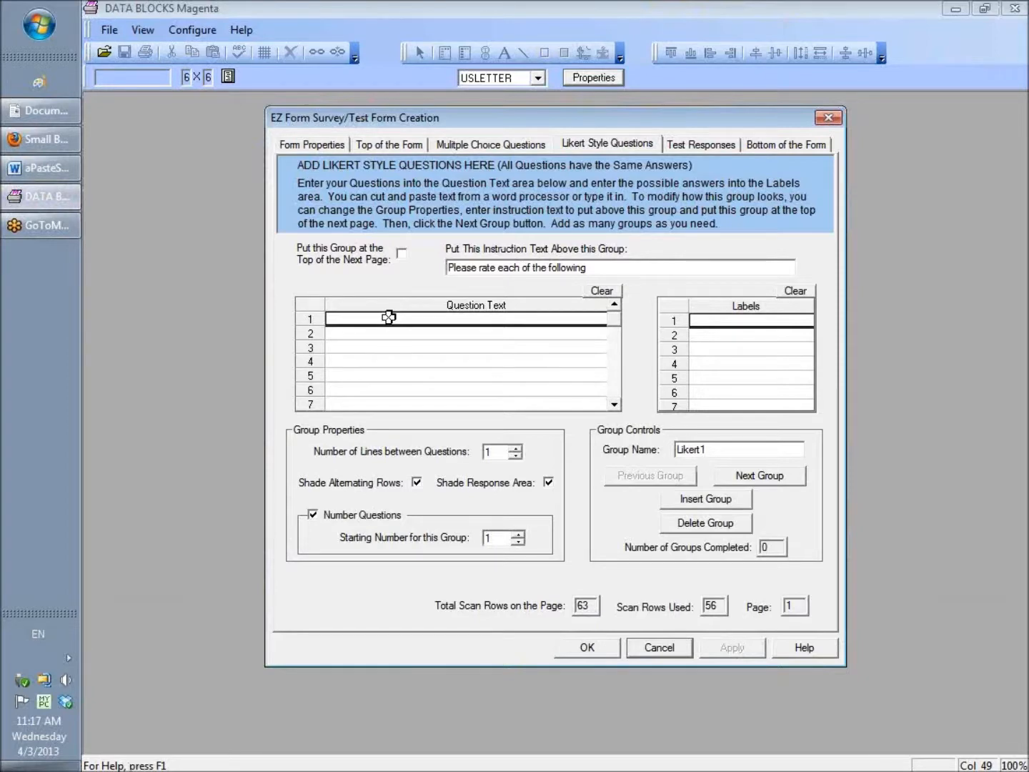
{"action": "type", "text": ":"}
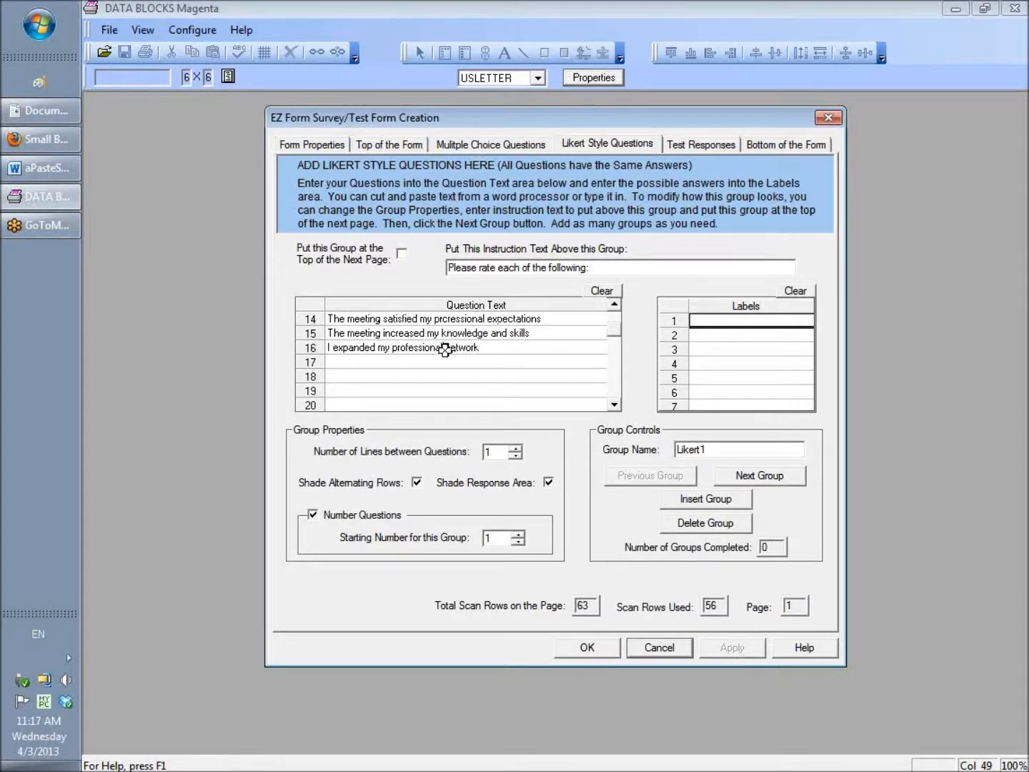
{"action": "left_click", "coordinate": [615, 307]}
{"action": "left_click", "coordinate": [615, 306]}
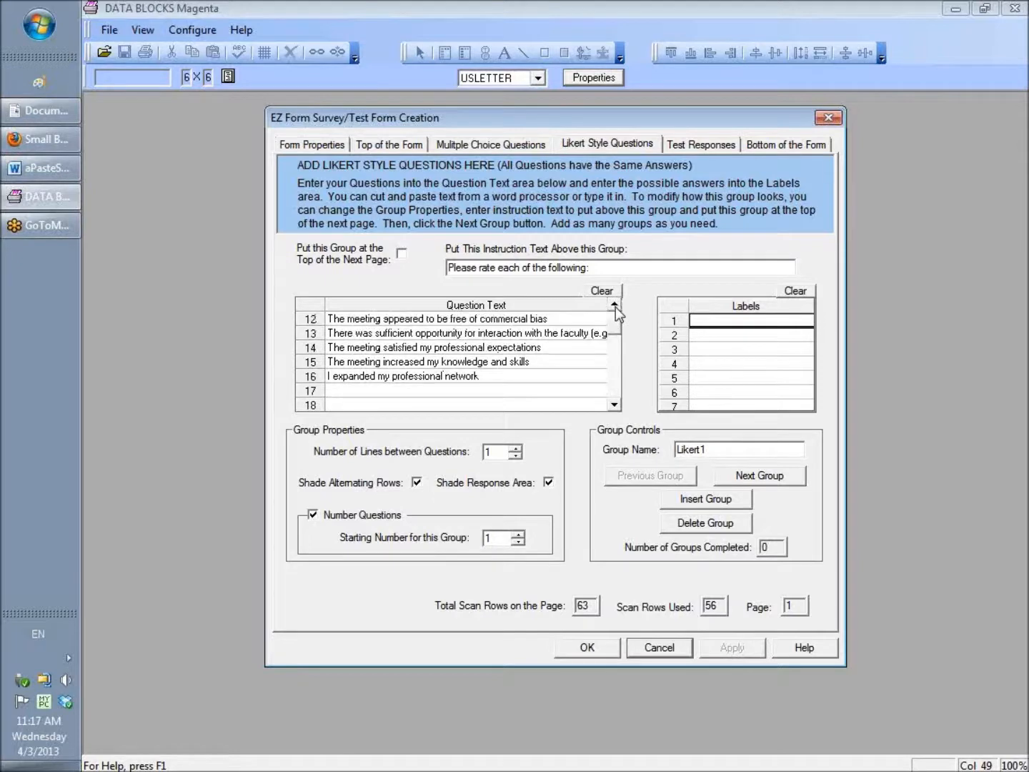
{"action": "left_click", "coordinate": [615, 306]}
{"action": "left_click", "coordinate": [615, 306]}
{"action": "left_click", "coordinate": [615, 307]}
{"action": "left_click", "coordinate": [616, 307]}
{"action": "left_click", "coordinate": [615, 306]}
{"action": "left_click", "coordinate": [614, 307]}
{"action": "left_click", "coordinate": [615, 306]}
{"action": "left_click", "coordinate": [614, 307]}
{"action": "left_click", "coordinate": [616, 307]}
{"action": "left_click", "coordinate": [616, 307]}
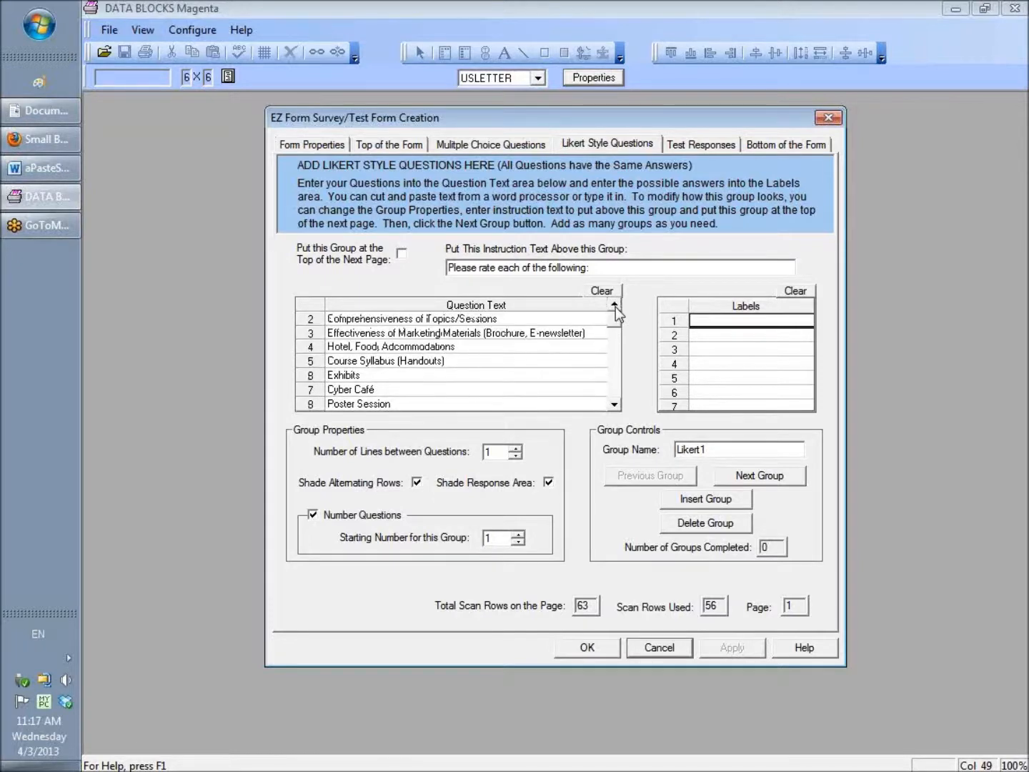
{"action": "left_click", "coordinate": [615, 306]}
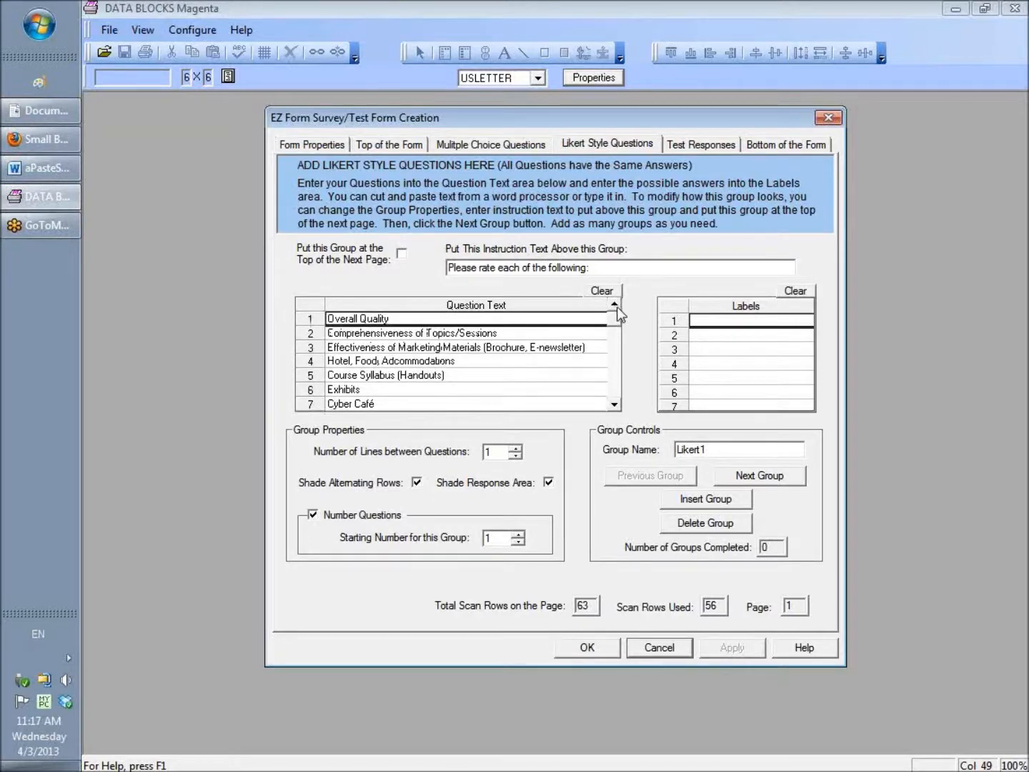
Copy the scale Strongly Agree through Strongly Disagree from the Word document and paste it as group Likert1's labels in DATA BLOCKS Magenta.
{"action": "left_click", "coordinate": [44, 168]}
{"action": "left_click_drag", "start_coordinate": [1015, 283], "coordinate": [1018, 241]}
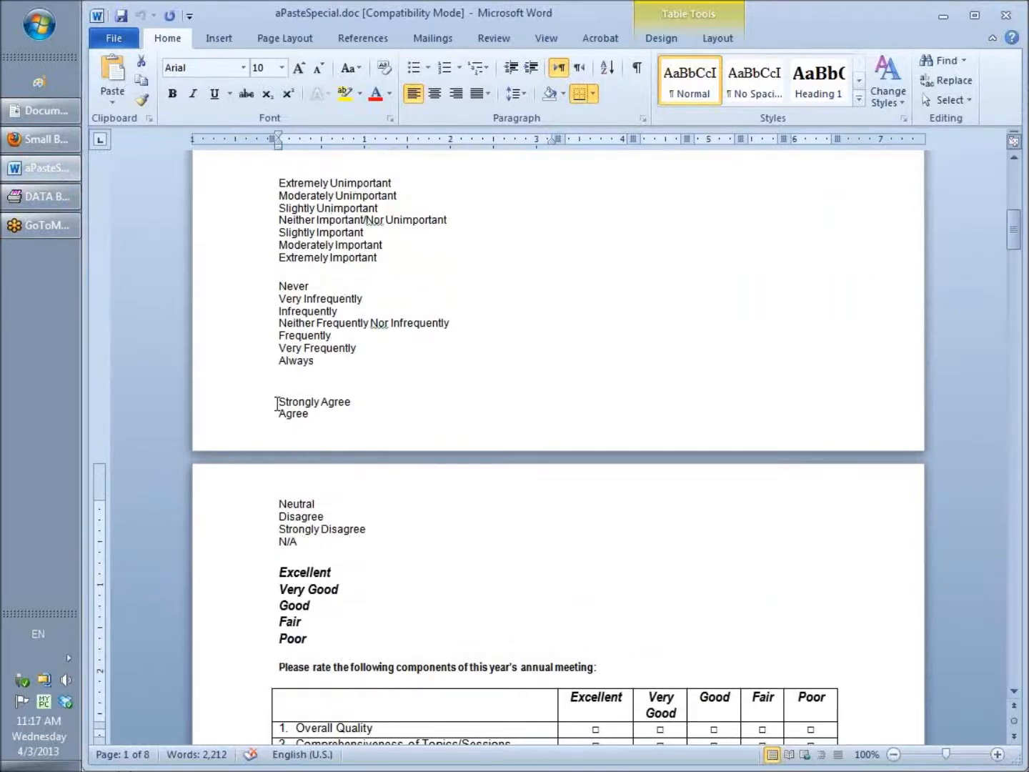
{"action": "left_click_drag", "start_coordinate": [279, 402], "coordinate": [360, 526]}
{"action": "key", "text": "ctrl+c"}
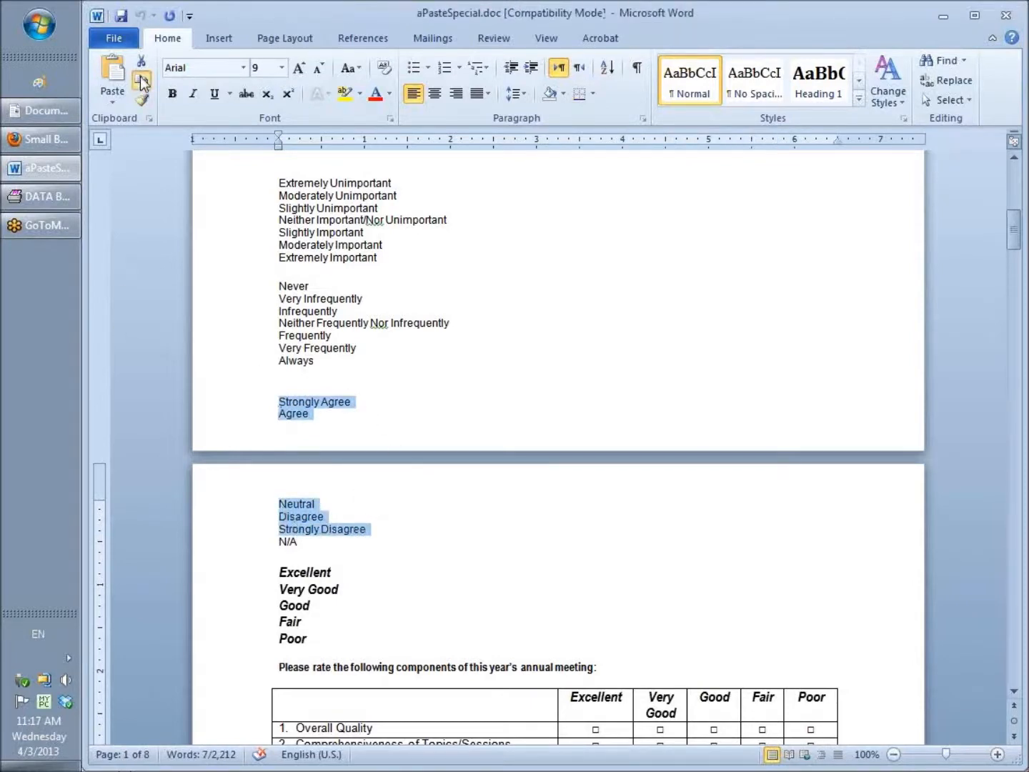
{"action": "left_click", "coordinate": [41, 197]}
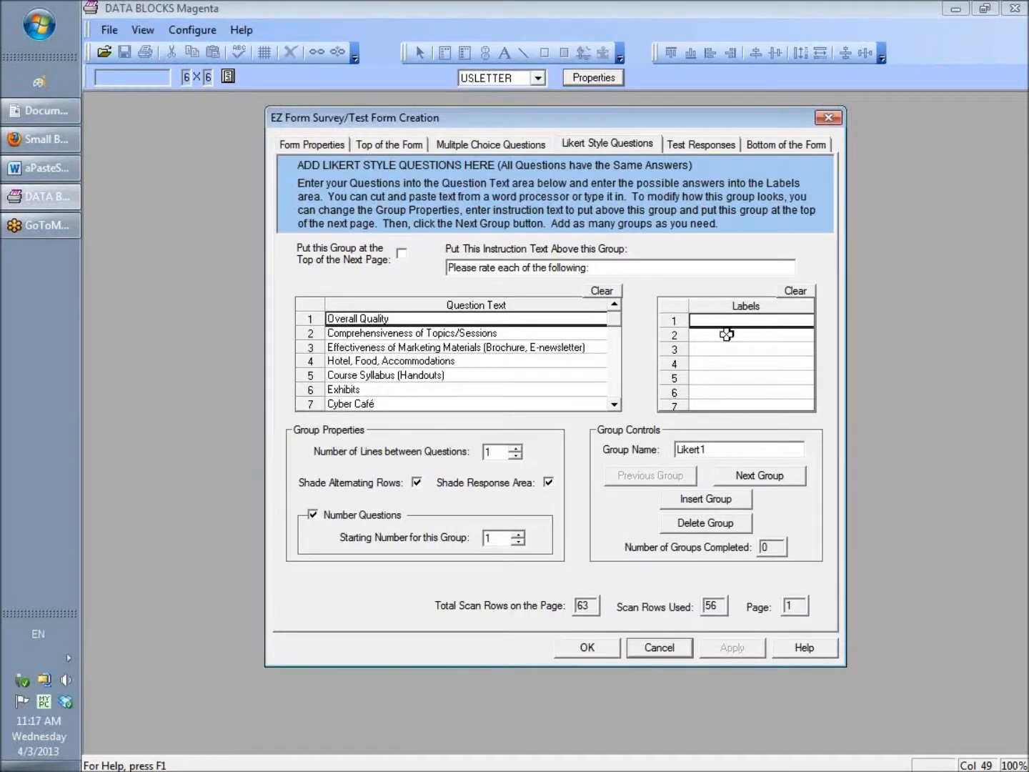
{"action": "key", "text": "ctrl+v"}
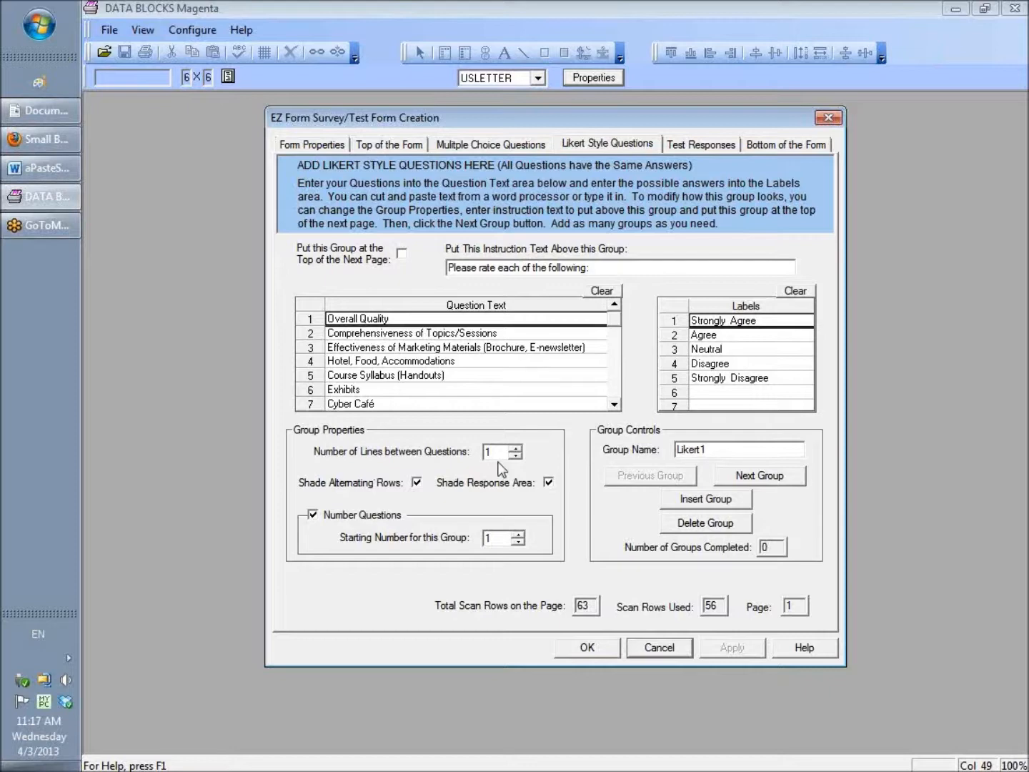
Set the number of lines between questions to 2 for group Likert1 and advance to the next group.
{"action": "left_click", "coordinate": [516, 447]}
{"action": "left_click", "coordinate": [785, 477]}
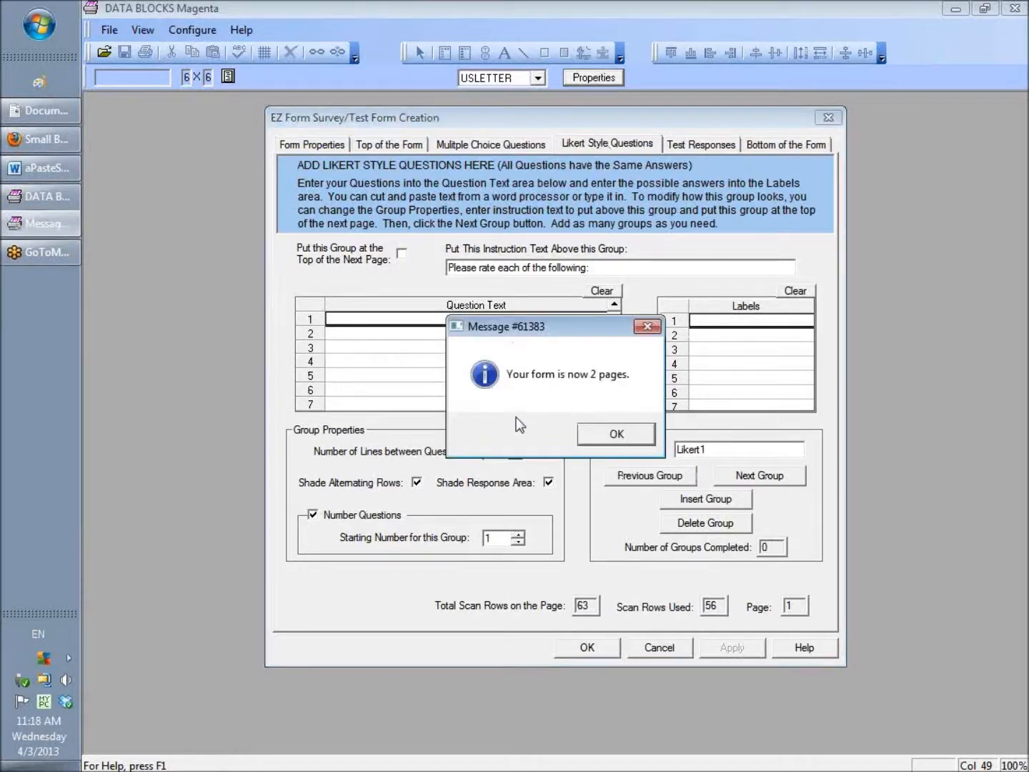
{"action": "left_click", "coordinate": [619, 433]}
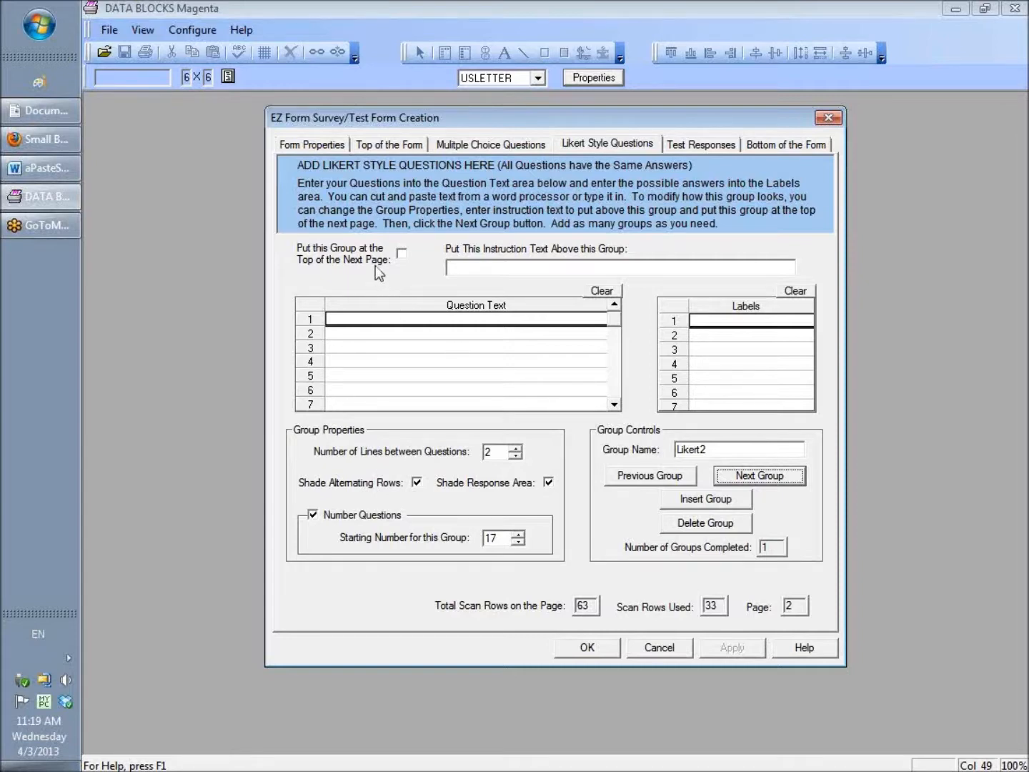
Return to the form properties, generate the form, and save it as EZ Form Survey.fsl in the fsl folder.
{"action": "left_click", "coordinate": [312, 144]}
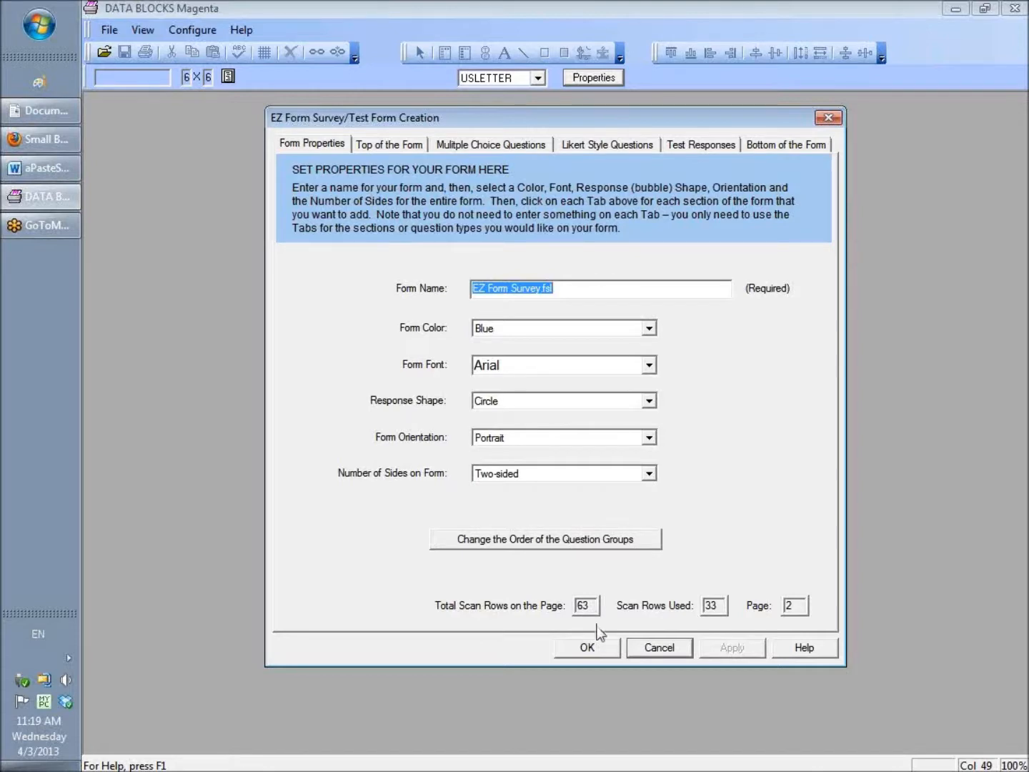
{"action": "left_click", "coordinate": [588, 647]}
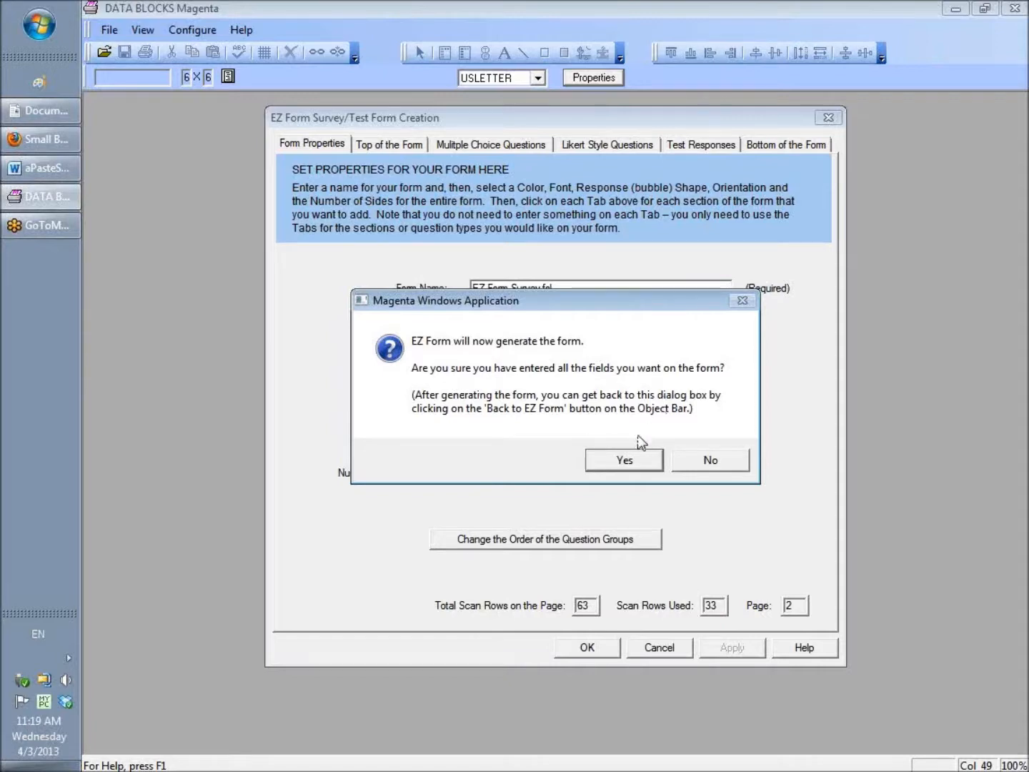
{"action": "left_click", "coordinate": [624, 460]}
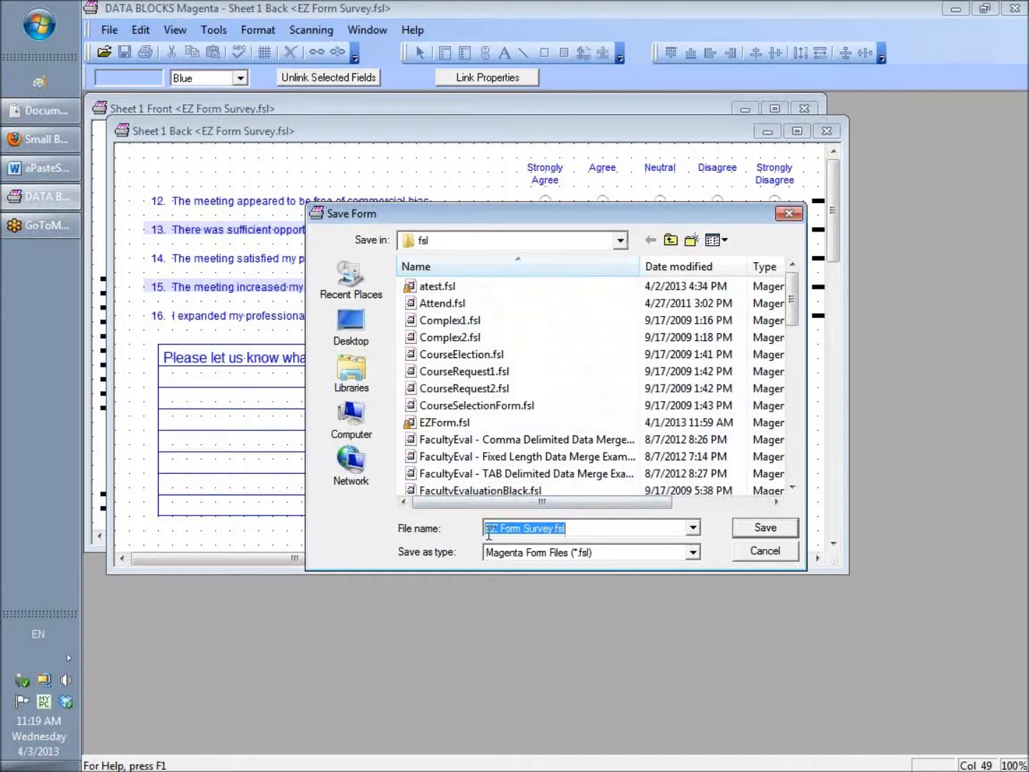
{"action": "left_click", "coordinate": [763, 529]}
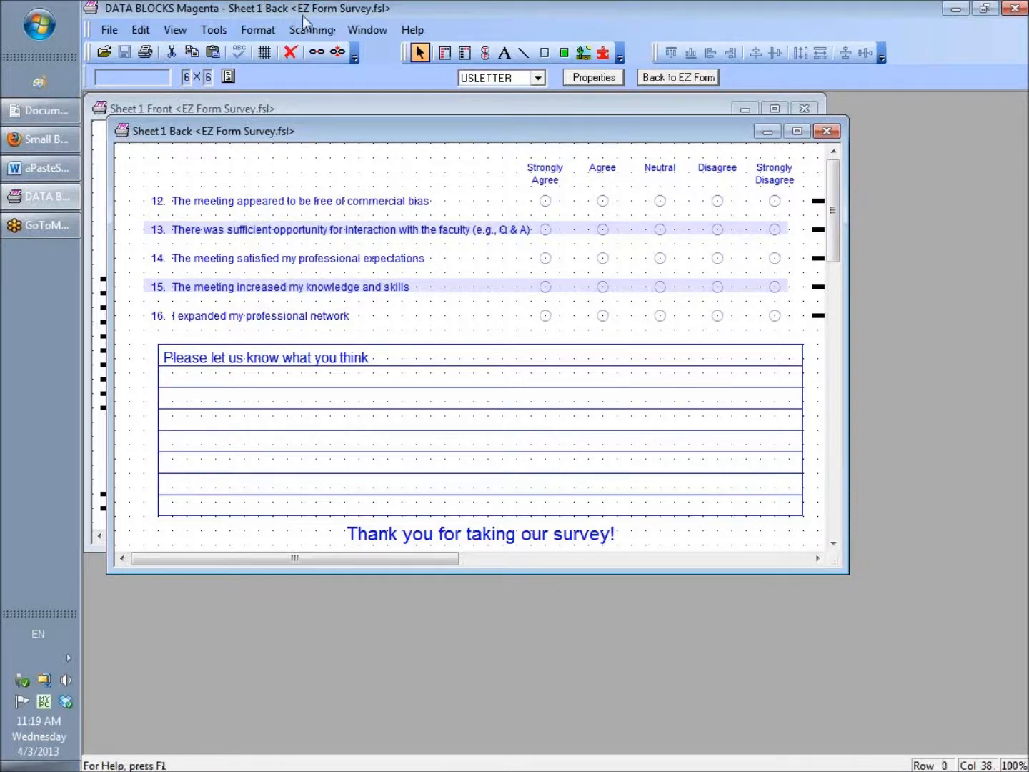
Maximize the Sheet 1 Front window and select the survey's introductory instructions text box for editing.
{"action": "left_click", "coordinate": [303, 105]}
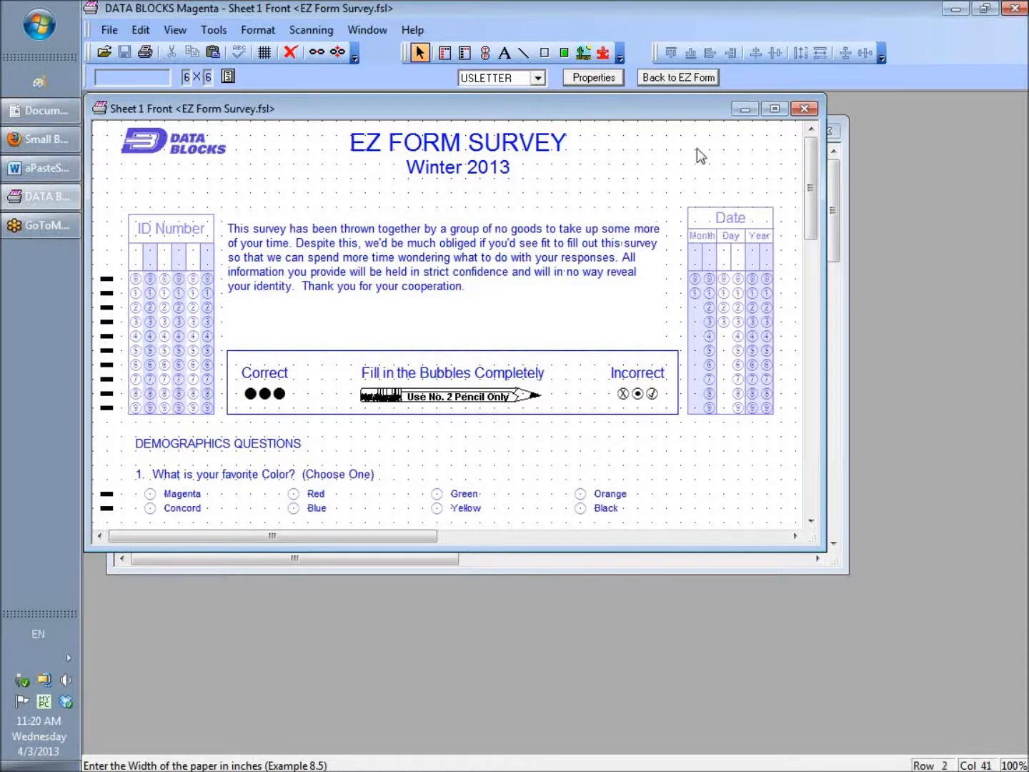
{"action": "left_click", "coordinate": [775, 108]}
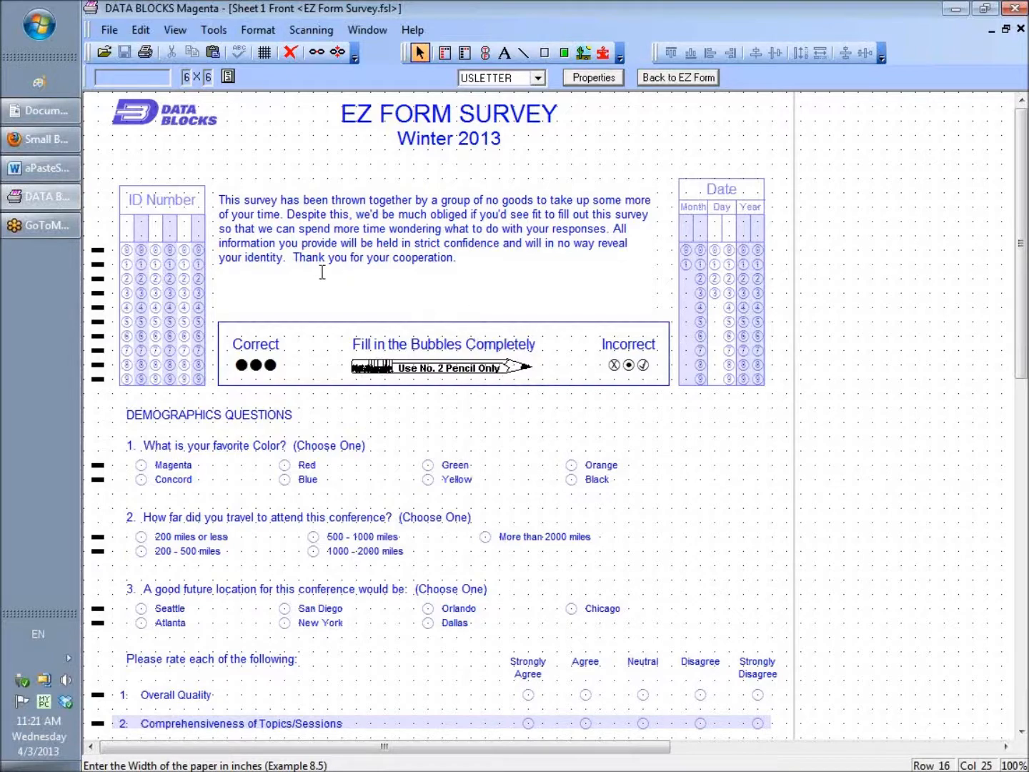
{"action": "left_click", "coordinate": [357, 222]}
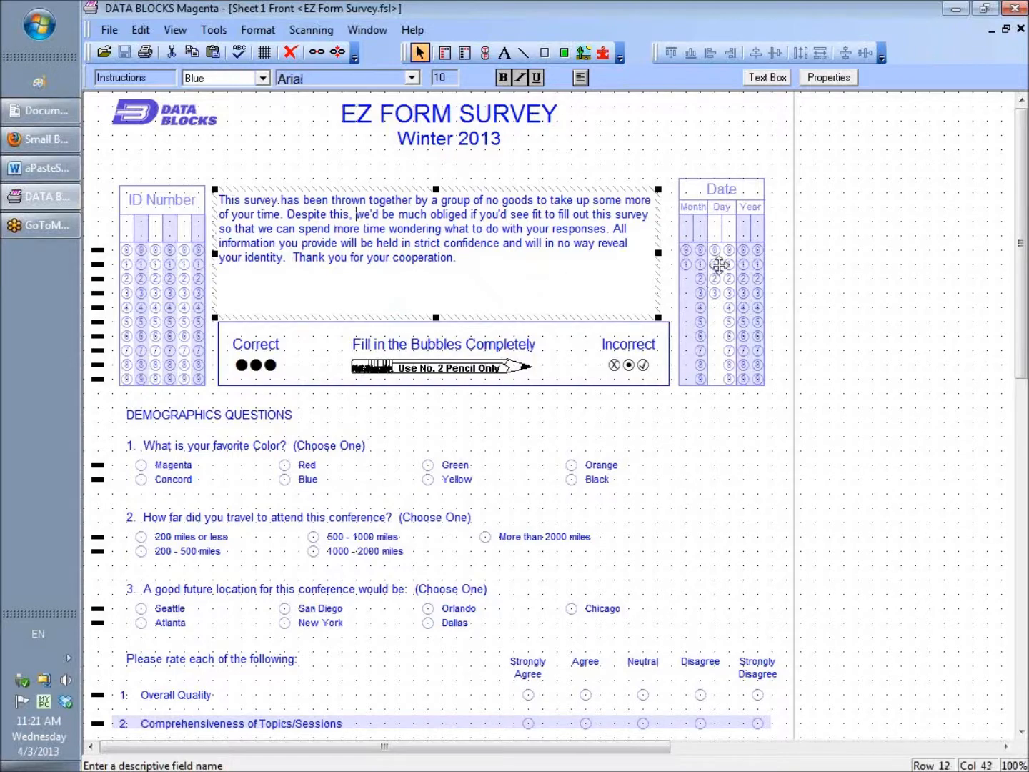
Review the remaining questions on the front sheet of the survey and switch to Sheet 1 Back.
{"action": "left_click_drag", "start_coordinate": [1021, 141], "coordinate": [1019, 221]}
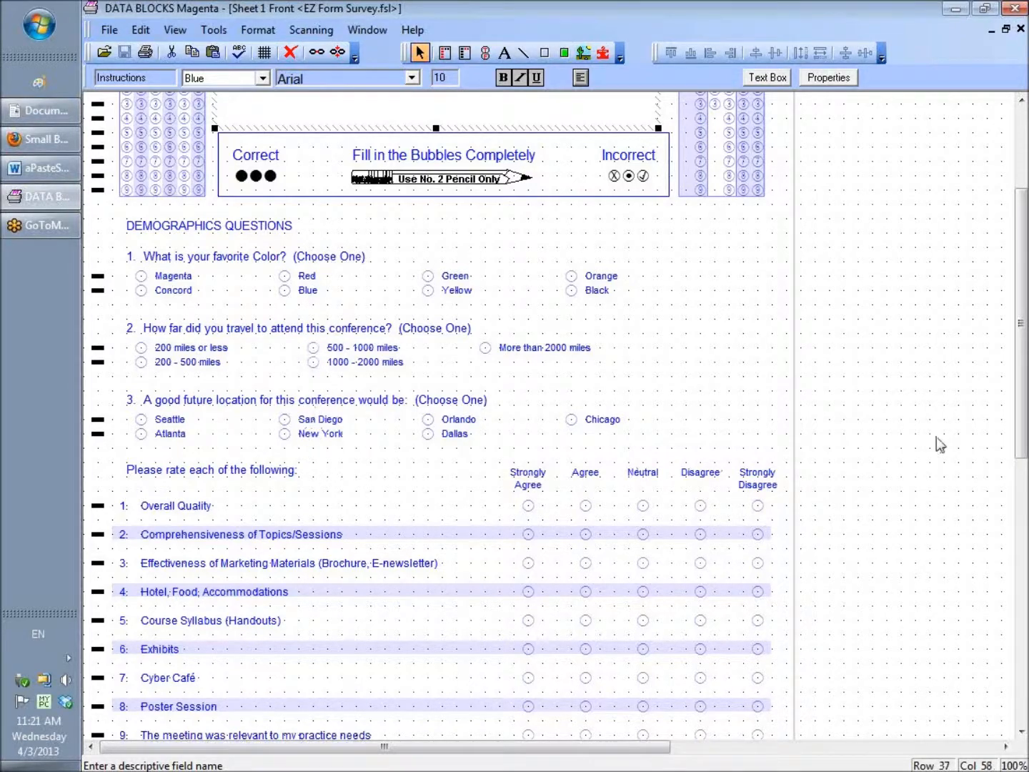
{"action": "left_click_drag", "start_coordinate": [1021, 242], "coordinate": [1020, 302]}
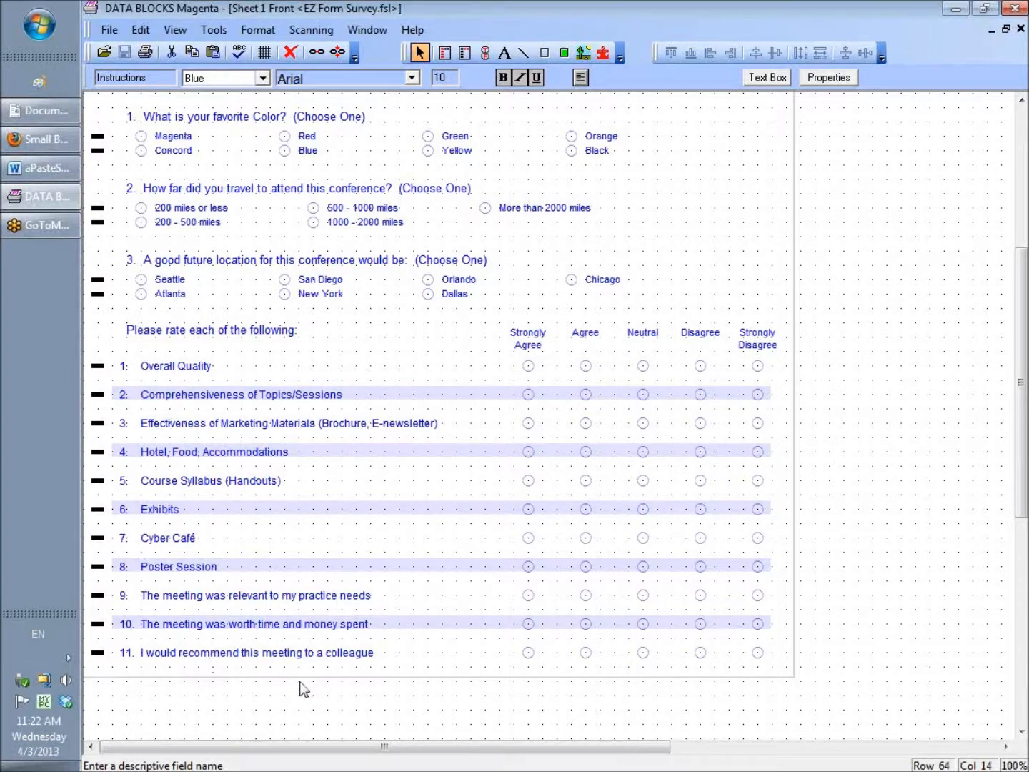
{"action": "left_click", "coordinate": [373, 35]}
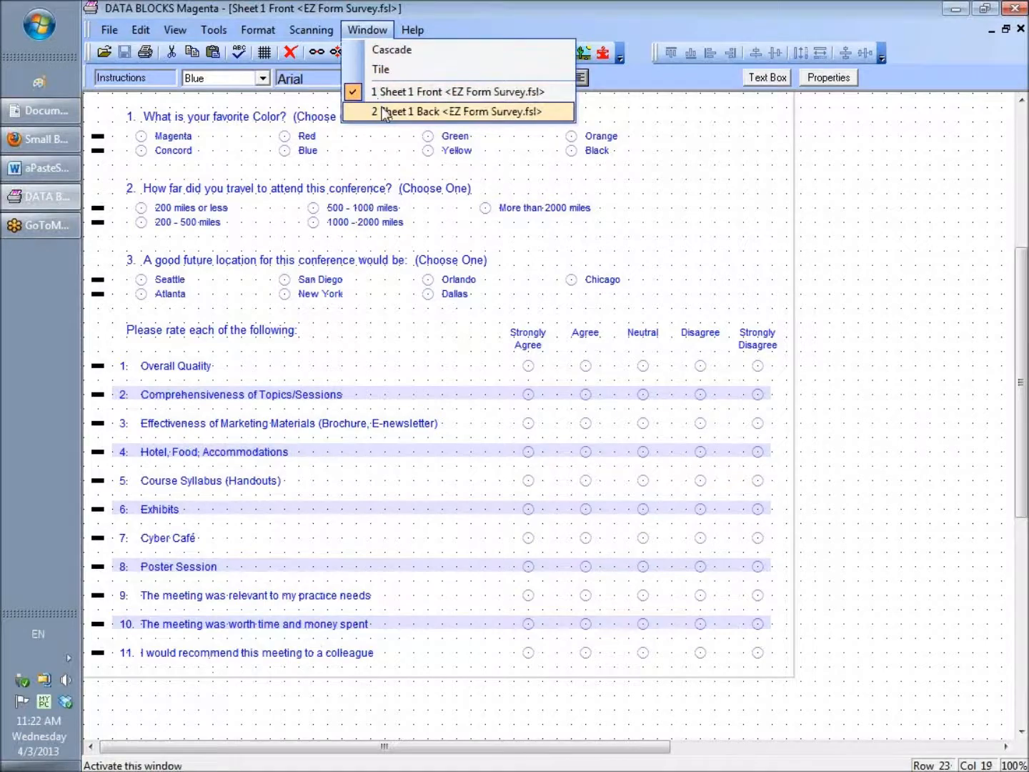
{"action": "left_click", "coordinate": [382, 109]}
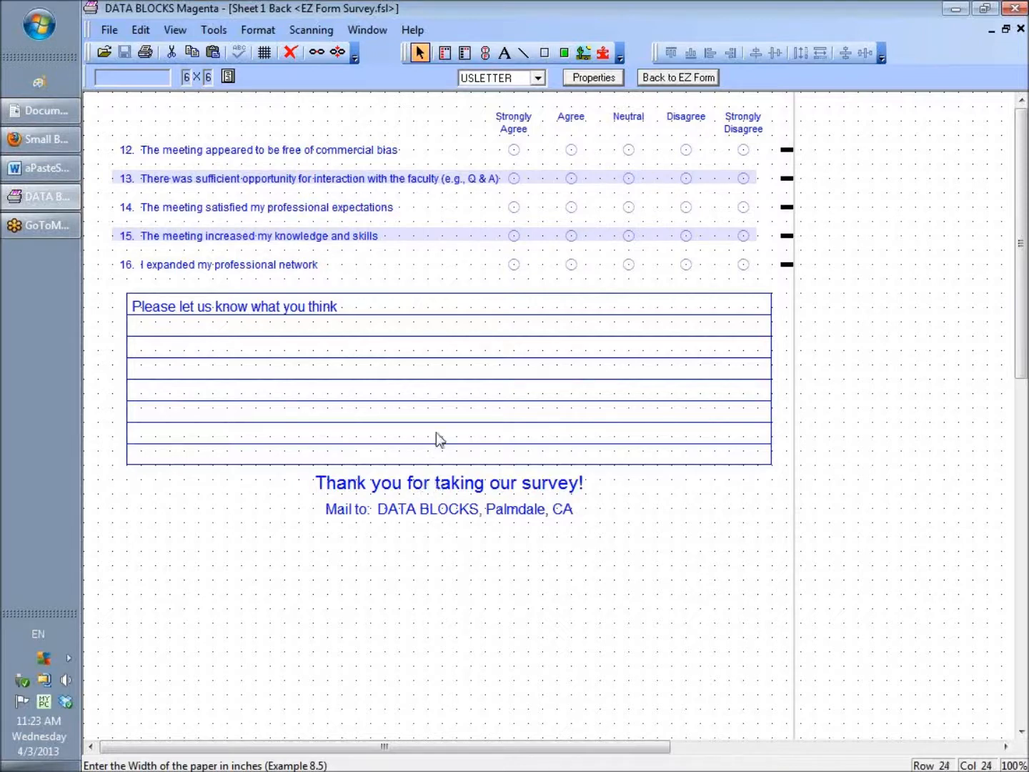
Return to Sheet 1 Front and change the color of the EZ FORM SURVEY title to Black.
{"action": "left_click", "coordinate": [367, 30]}
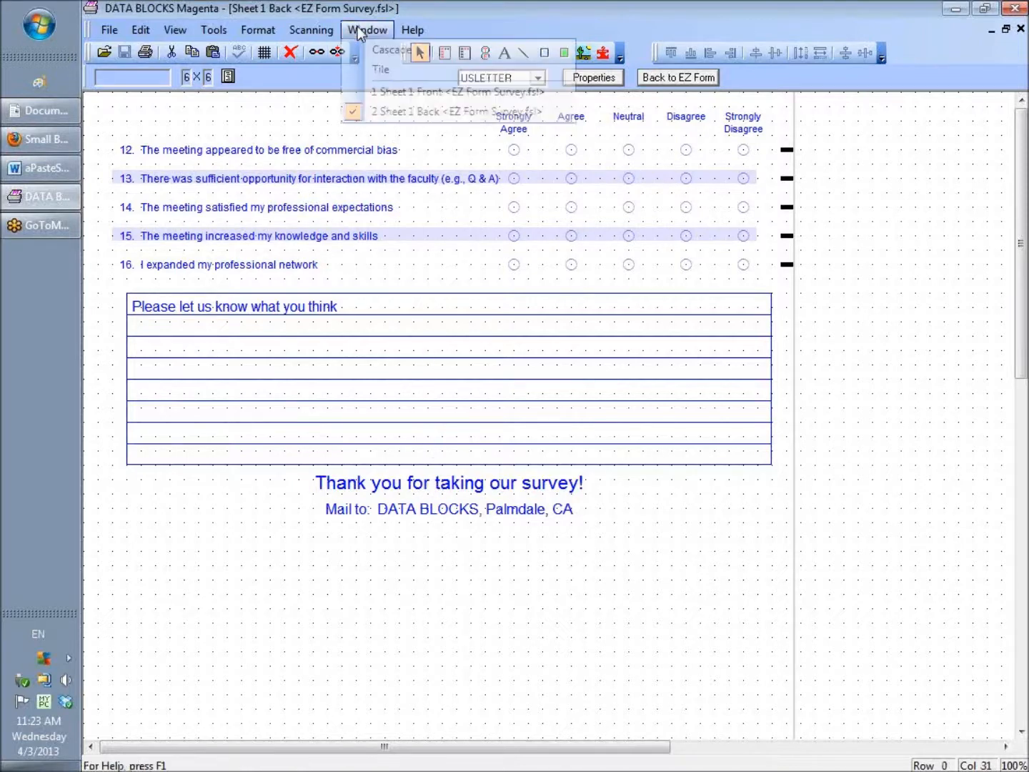
{"action": "left_click", "coordinate": [388, 91]}
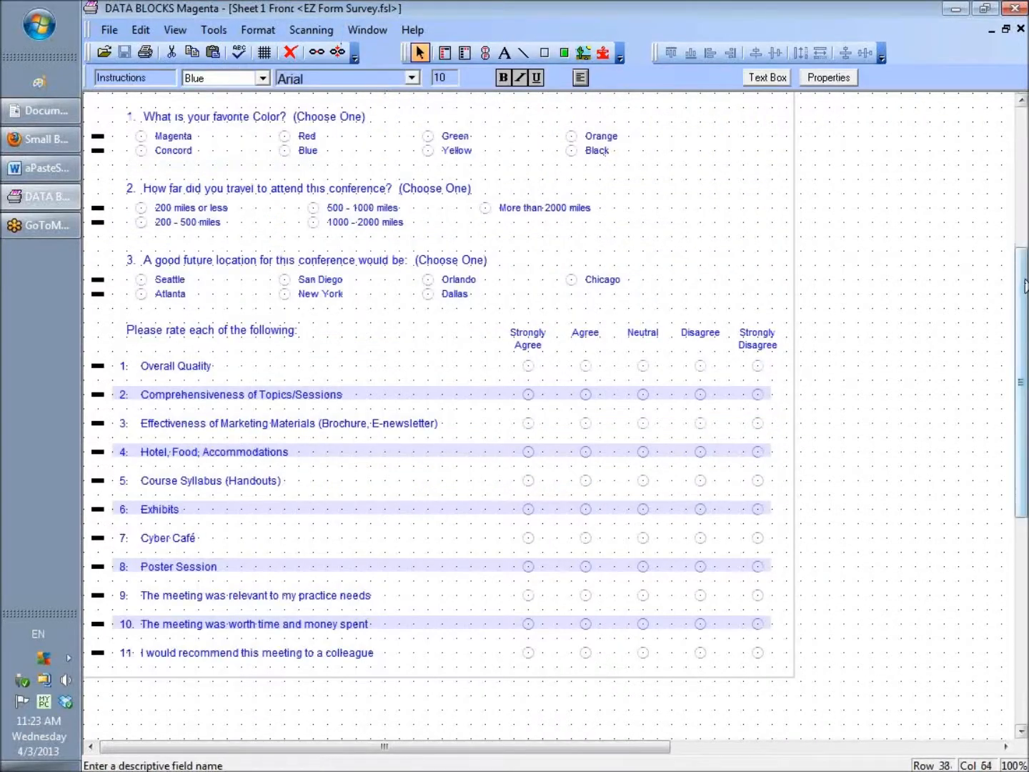
{"action": "left_click_drag", "start_coordinate": [1022, 268], "coordinate": [1024, 158]}
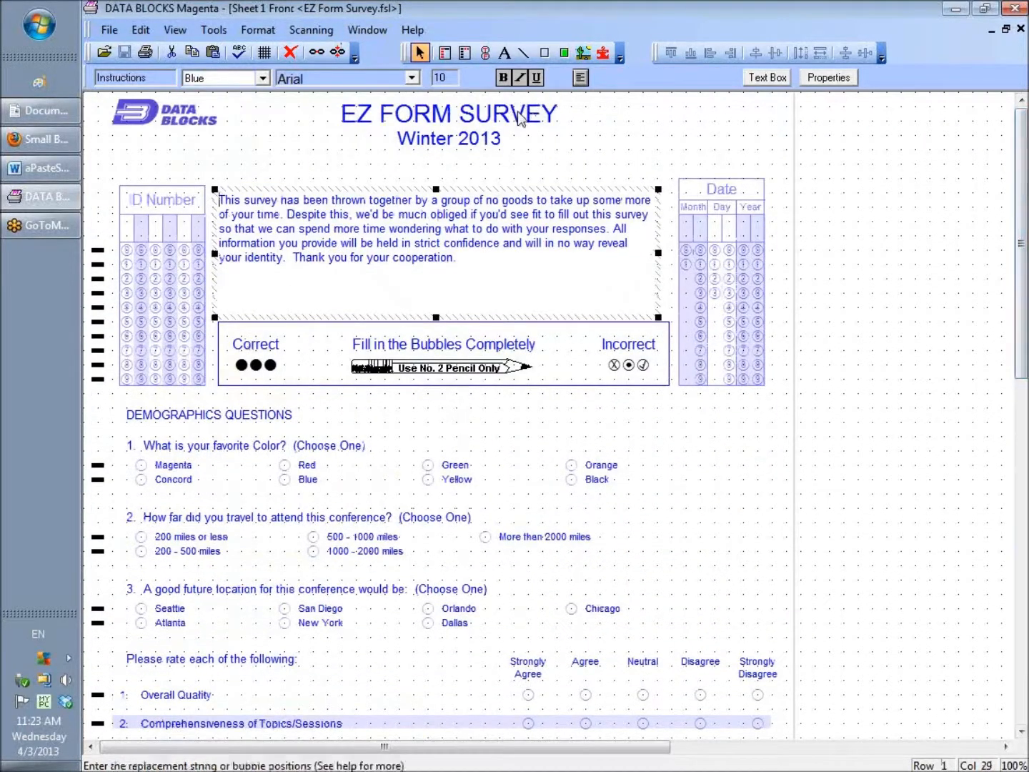
{"action": "left_click", "coordinate": [542, 112]}
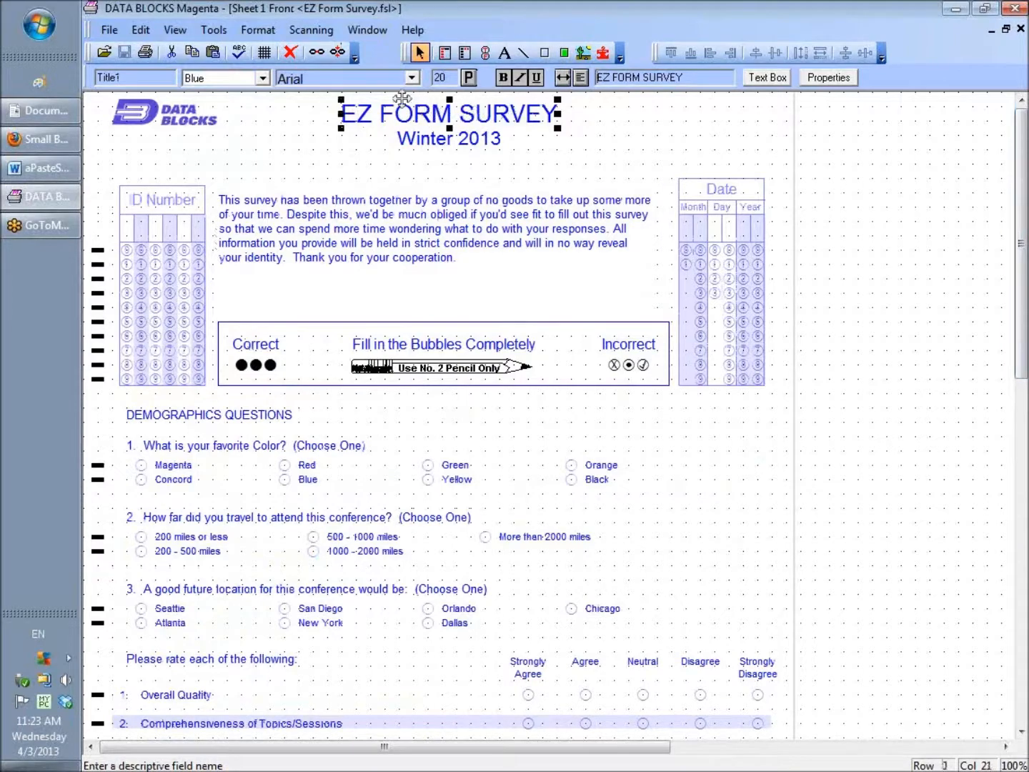
{"action": "left_click", "coordinate": [263, 78]}
{"action": "left_click_drag", "start_coordinate": [264, 119], "coordinate": [265, 100]}
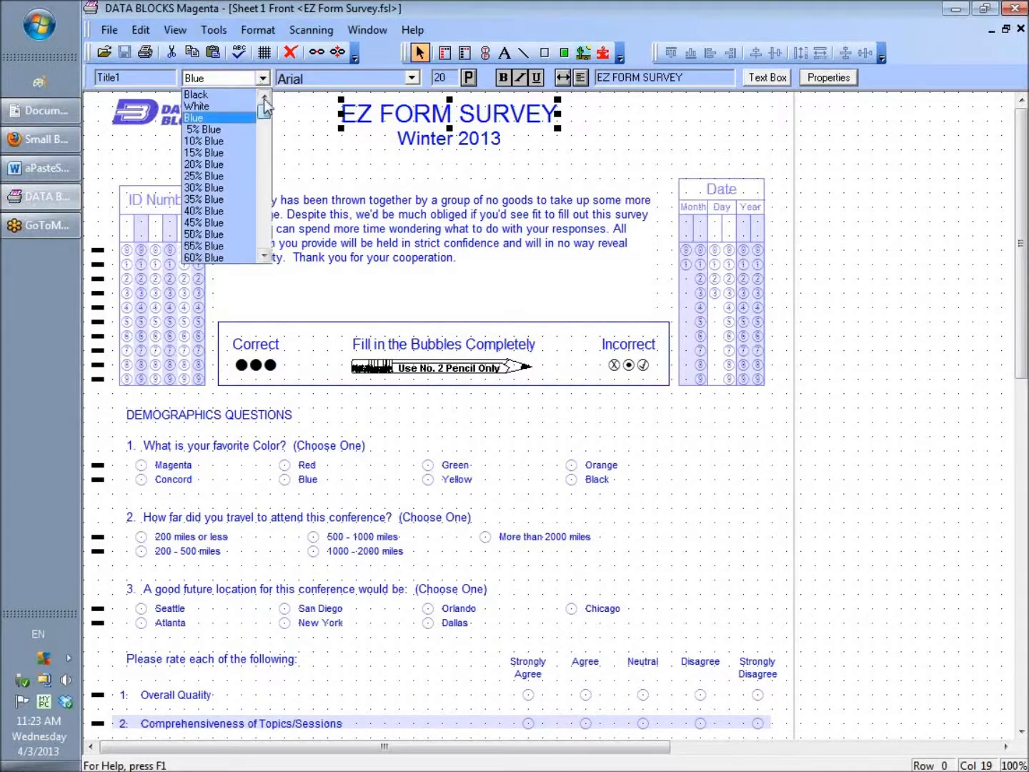
{"action": "left_click", "coordinate": [203, 95]}
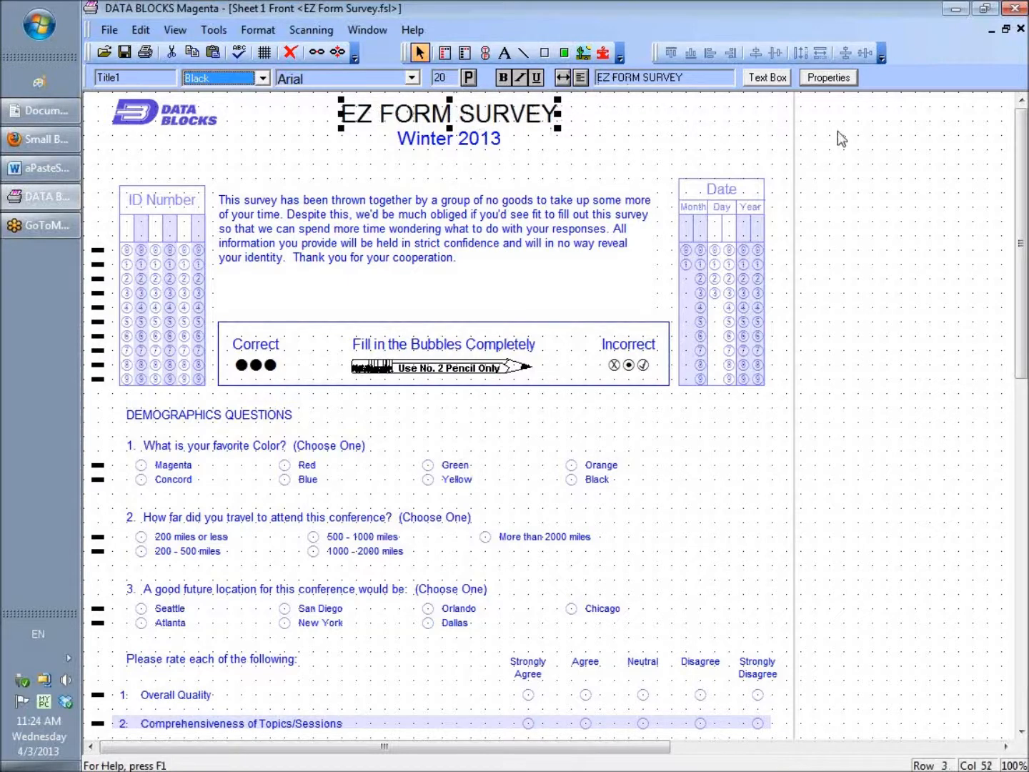
{"action": "left_click", "coordinate": [733, 132]}
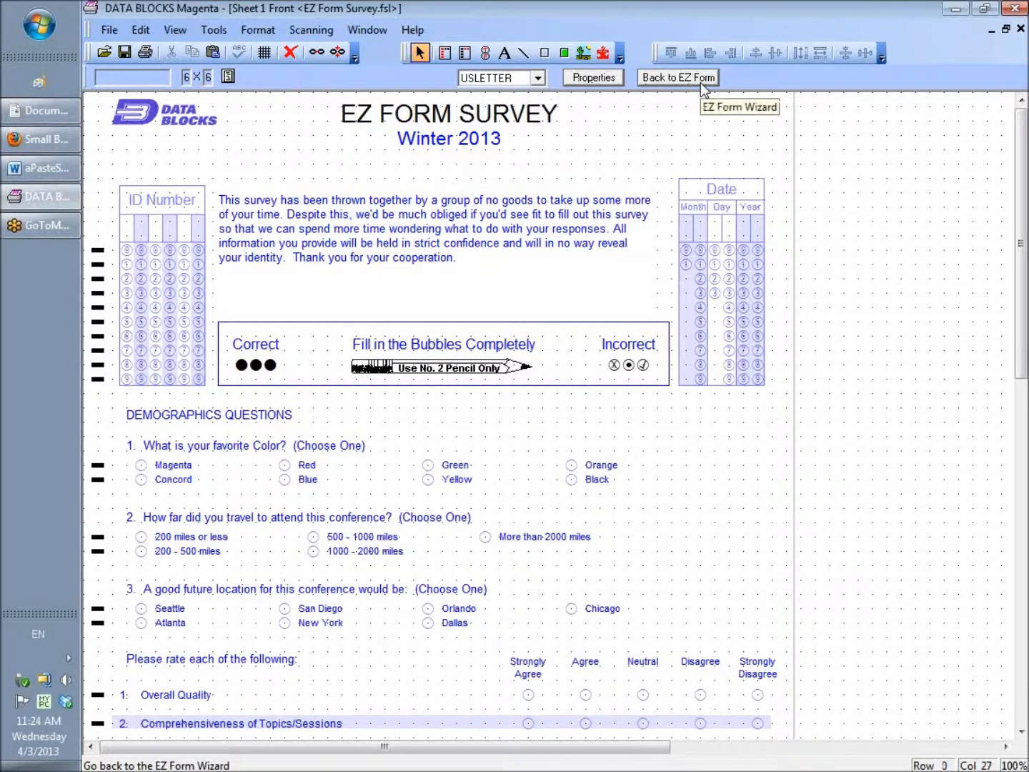
Go back to the EZ Form wizard, accepting that manual changes to the form's fields are erased.
{"action": "left_click", "coordinate": [108, 33]}
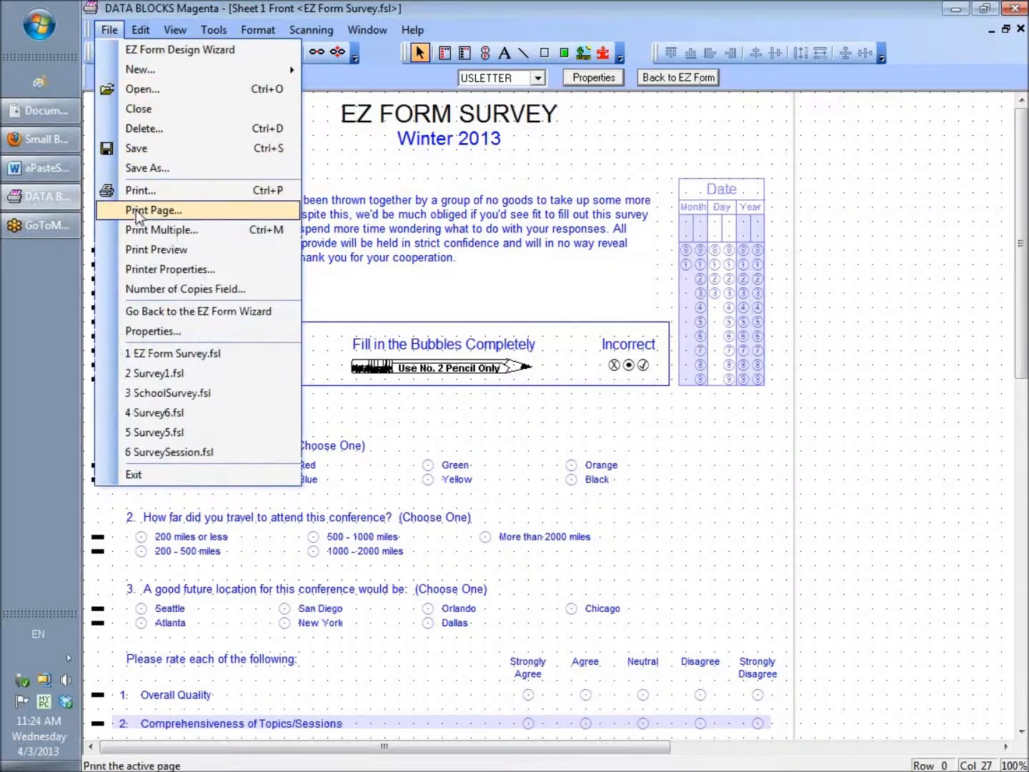
{"action": "left_click", "coordinate": [260, 311]}
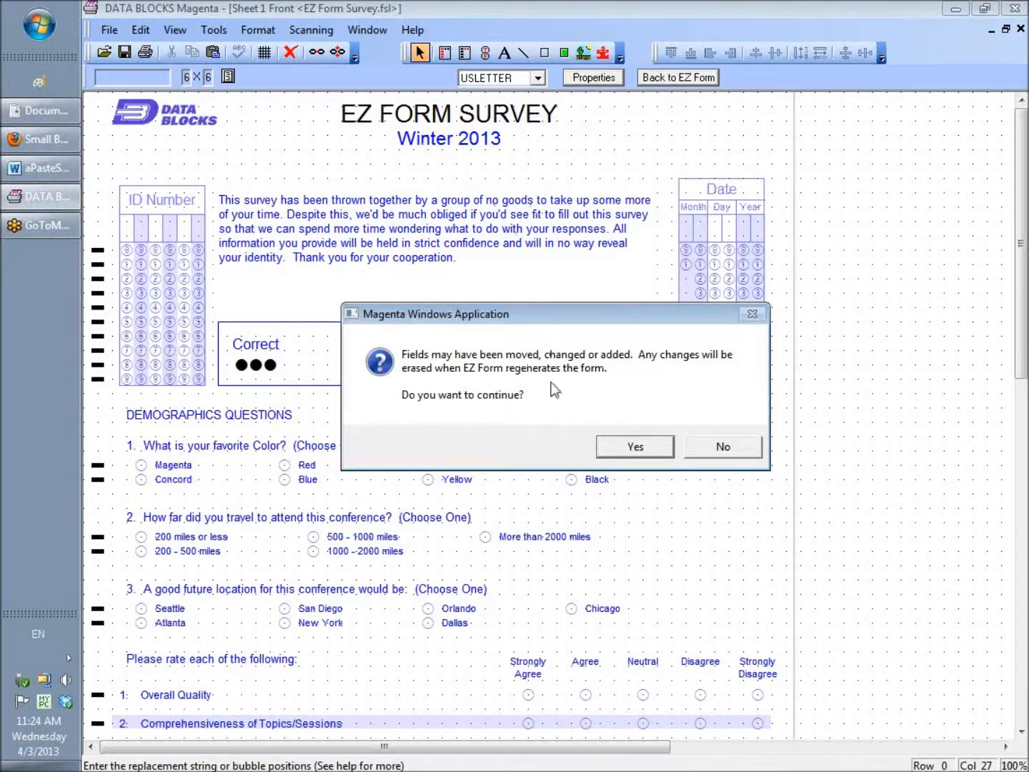
{"action": "left_click", "coordinate": [636, 442]}
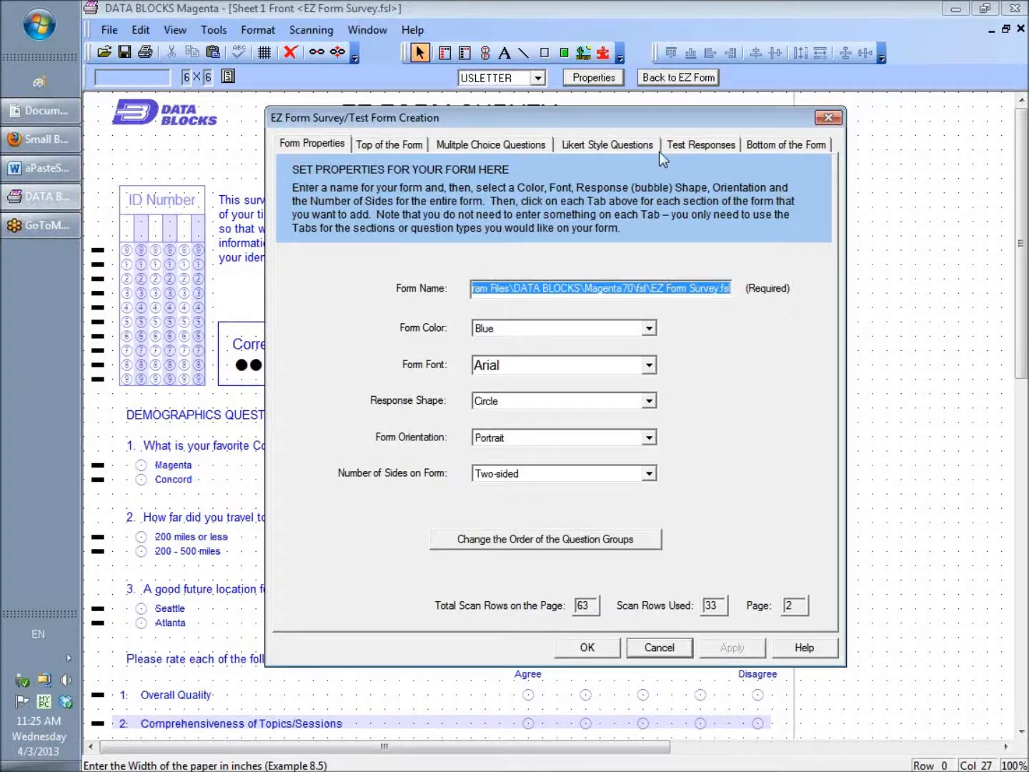
Change the order of the question groups so that Likert1 comes directly before MC3.
{"action": "left_click", "coordinate": [762, 149]}
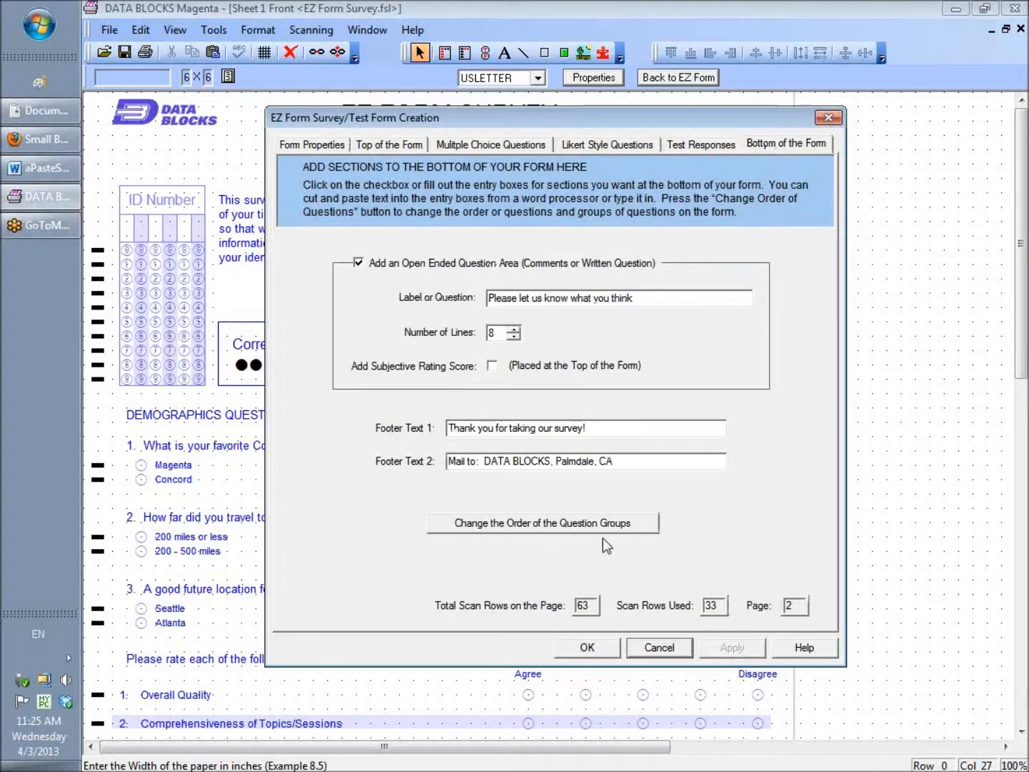
{"action": "left_click", "coordinate": [543, 531]}
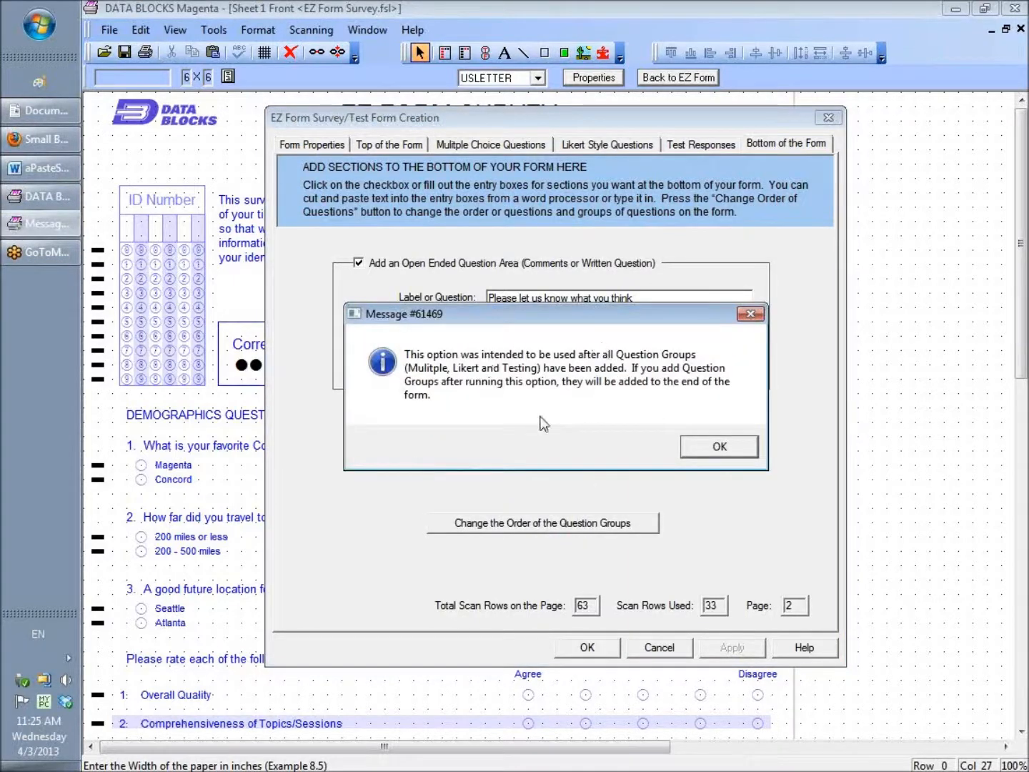
{"action": "left_click", "coordinate": [712, 443]}
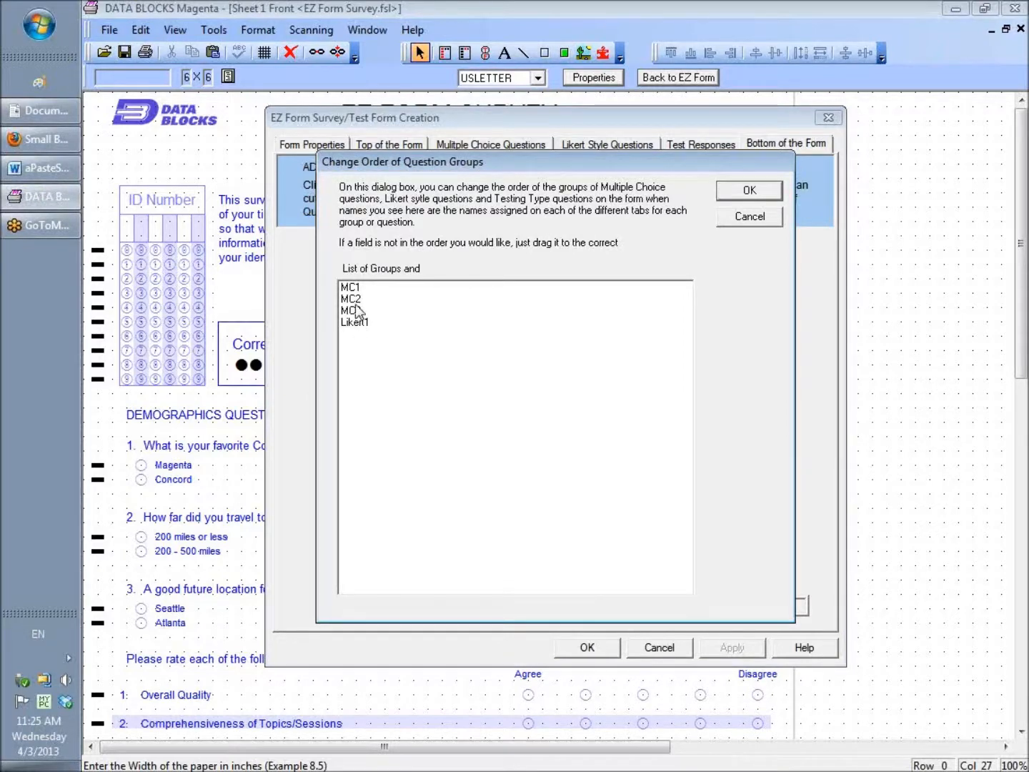
{"action": "left_click_drag", "start_coordinate": [360, 323], "coordinate": [357, 309]}
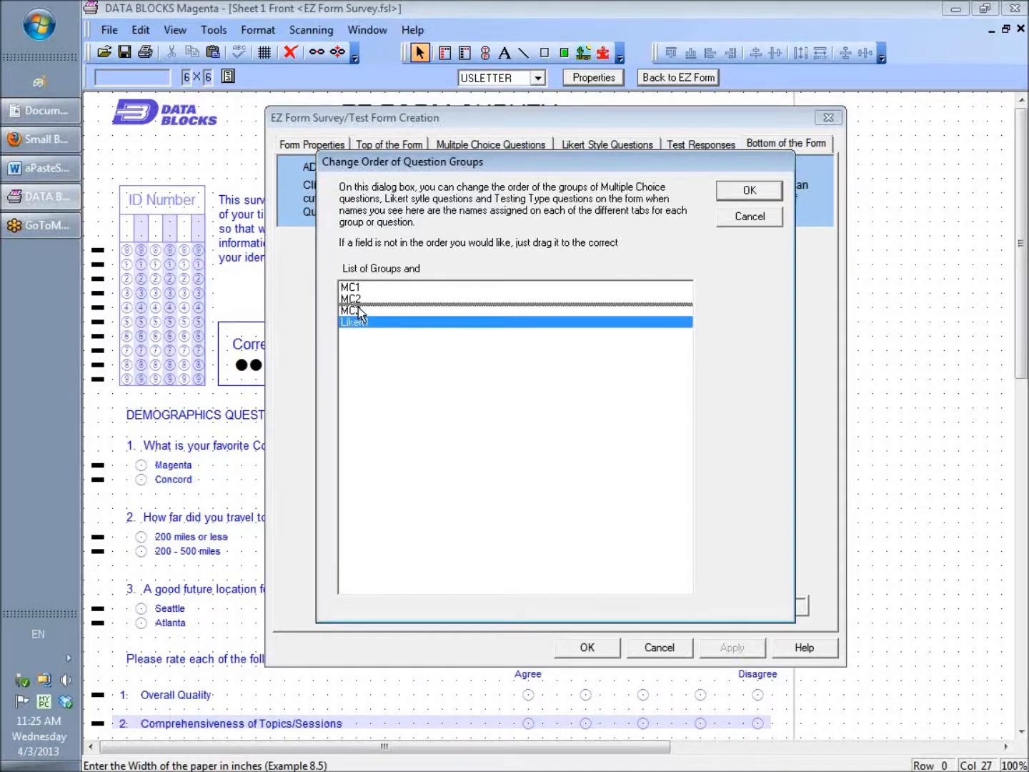
{"action": "left_click_drag", "start_coordinate": [358, 307], "coordinate": [358, 308]}
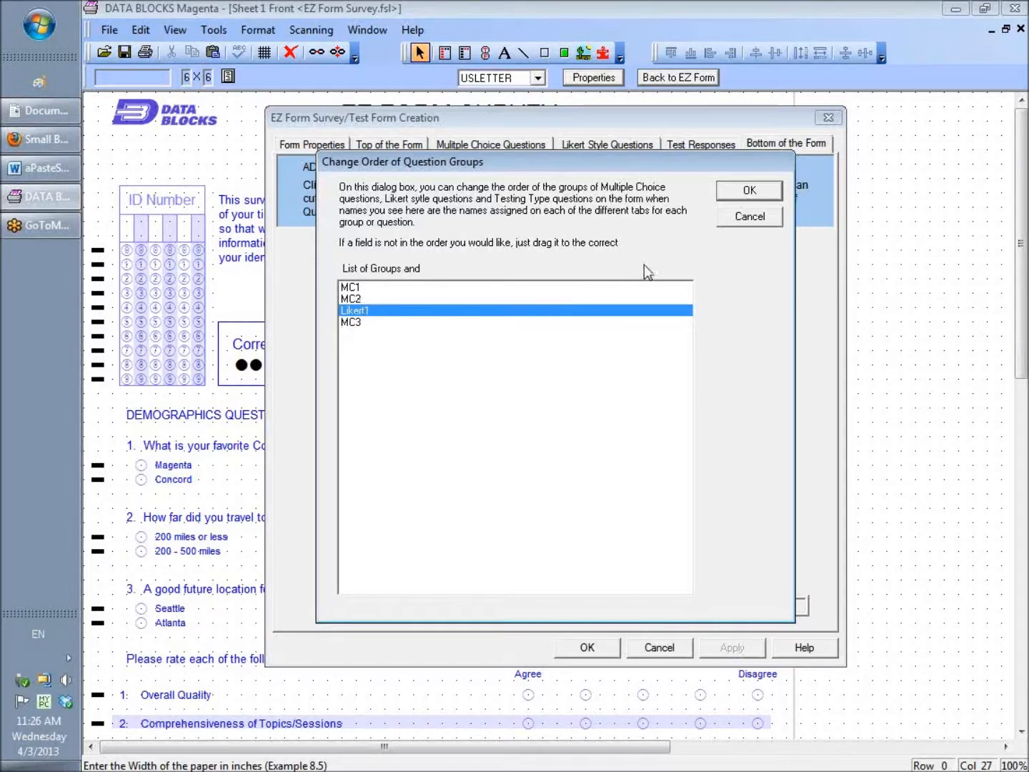
{"action": "left_click", "coordinate": [745, 193]}
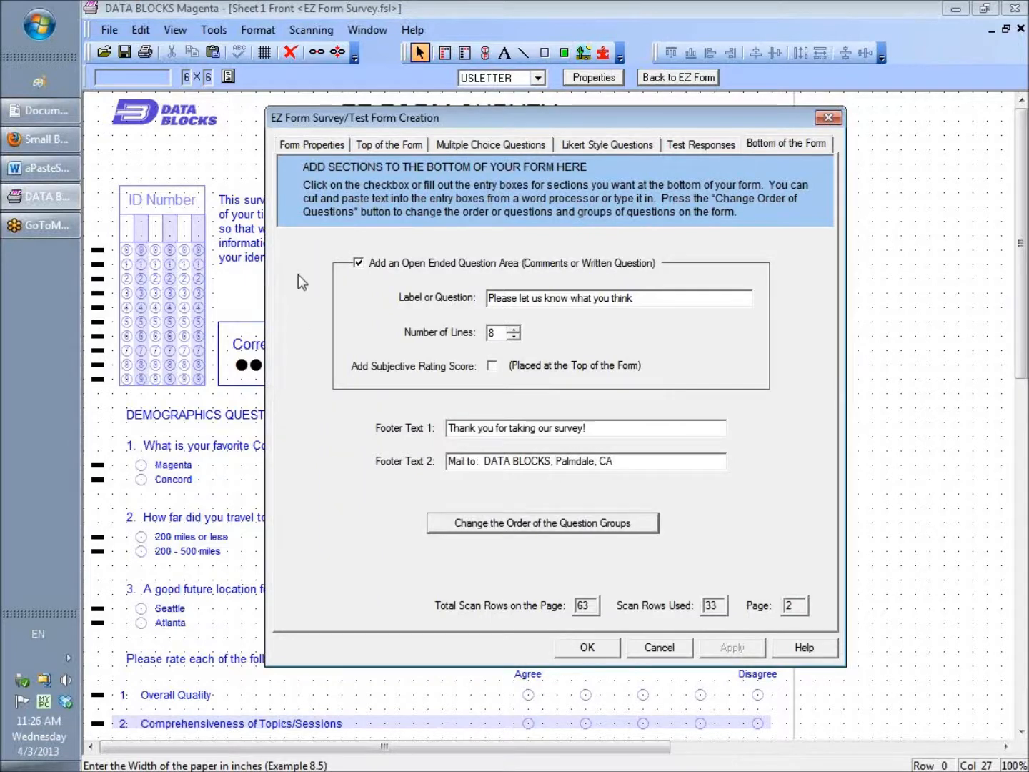
Set the form color to Red and the response shape to Flat Oval in the form properties, and regenerate the form.
{"action": "left_click", "coordinate": [309, 145]}
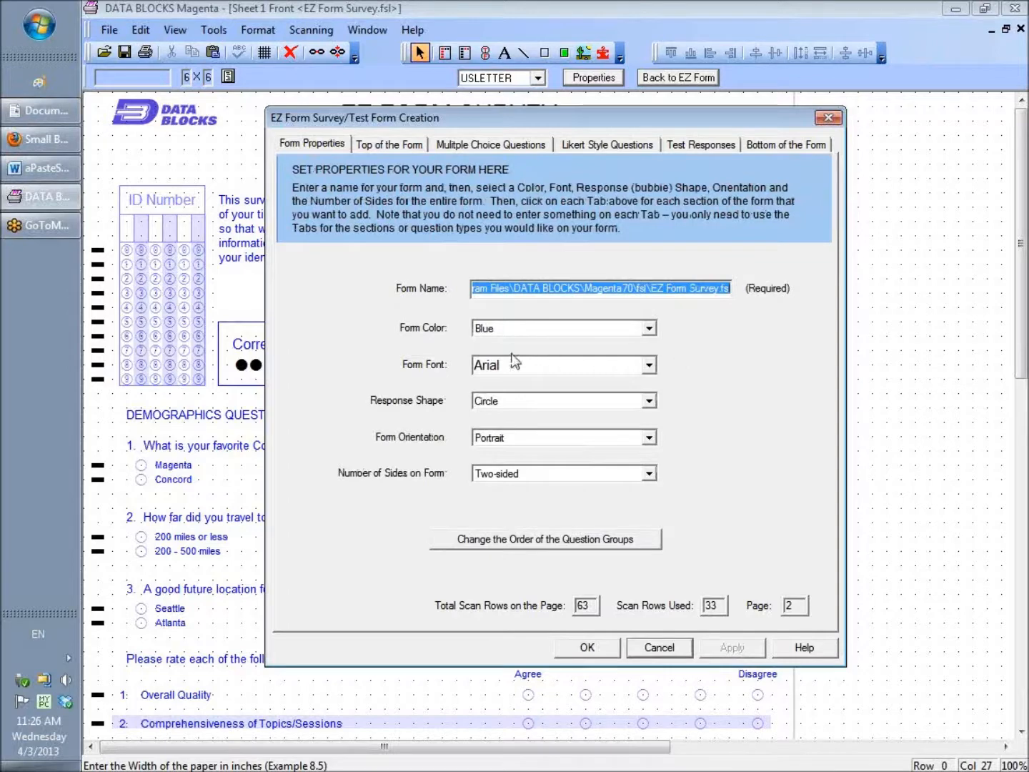
{"action": "left_click", "coordinate": [649, 329]}
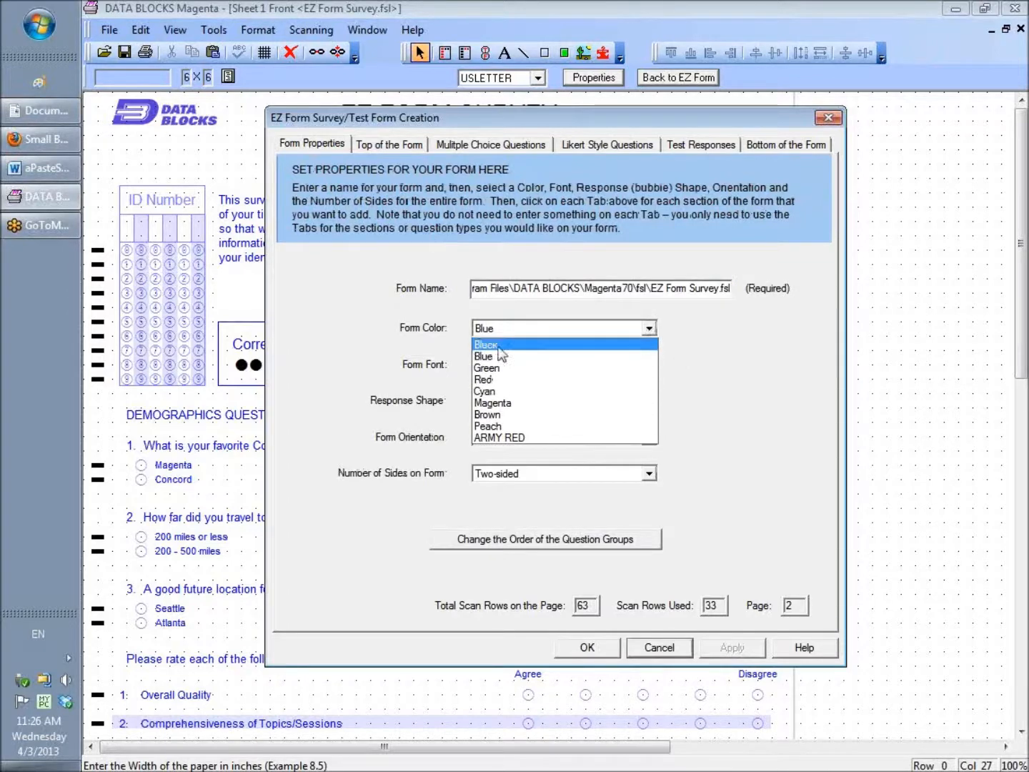
{"action": "left_click", "coordinate": [492, 379]}
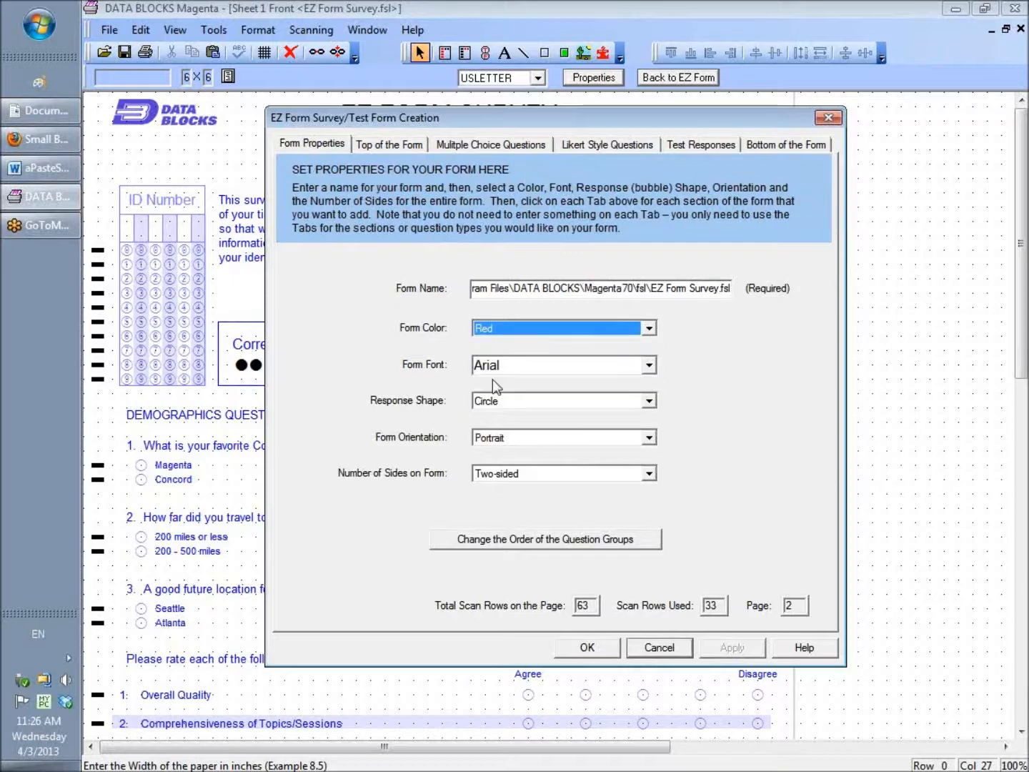
{"action": "left_click", "coordinate": [648, 402]}
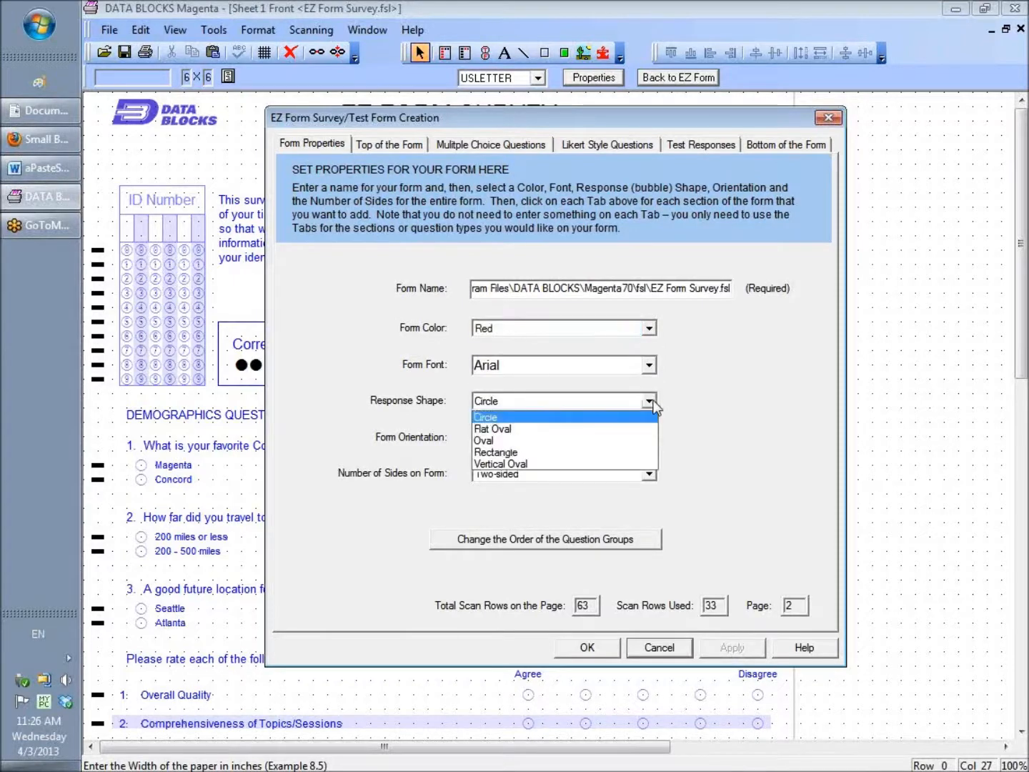
{"action": "left_click", "coordinate": [503, 430]}
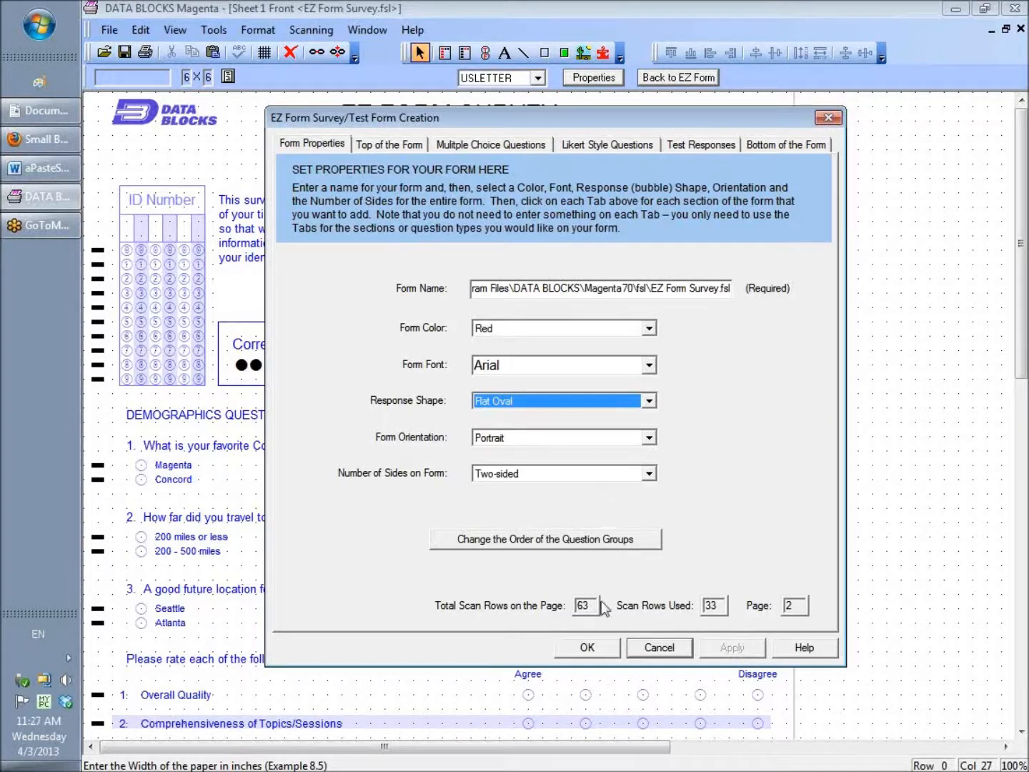
{"action": "left_click", "coordinate": [602, 648]}
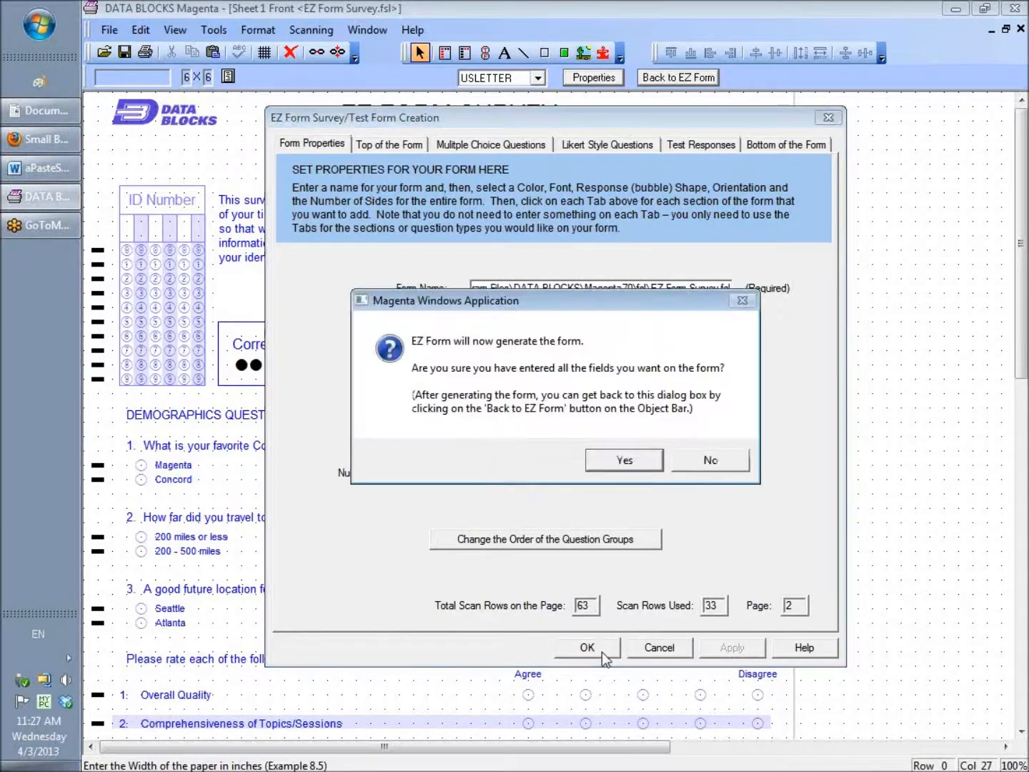
{"action": "left_click", "coordinate": [623, 460]}
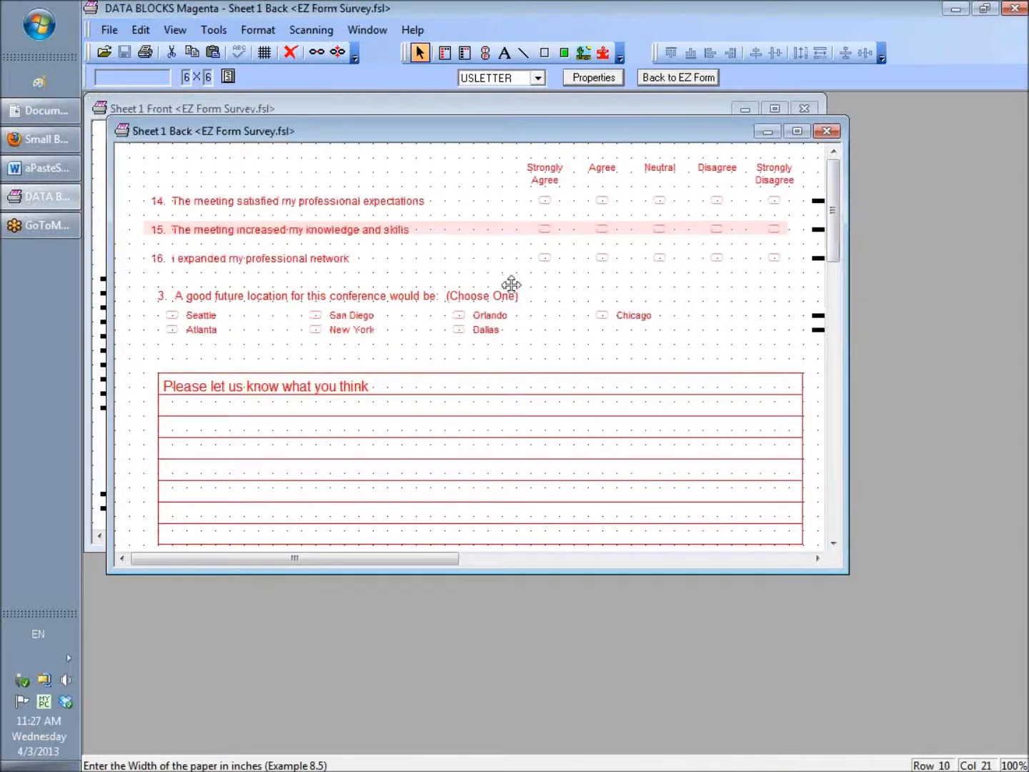
Maximize the Sheet 1 Front window and review the regenerated questions on the front and back sheets.
{"action": "left_click", "coordinate": [386, 108]}
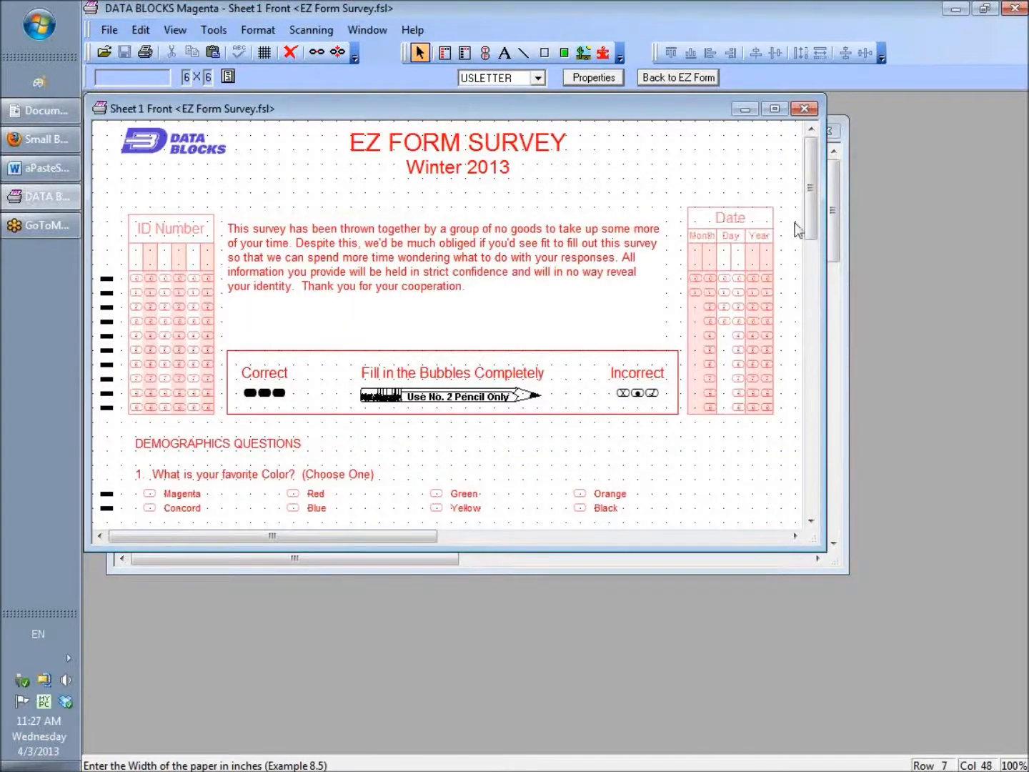
{"action": "left_click", "coordinate": [775, 108]}
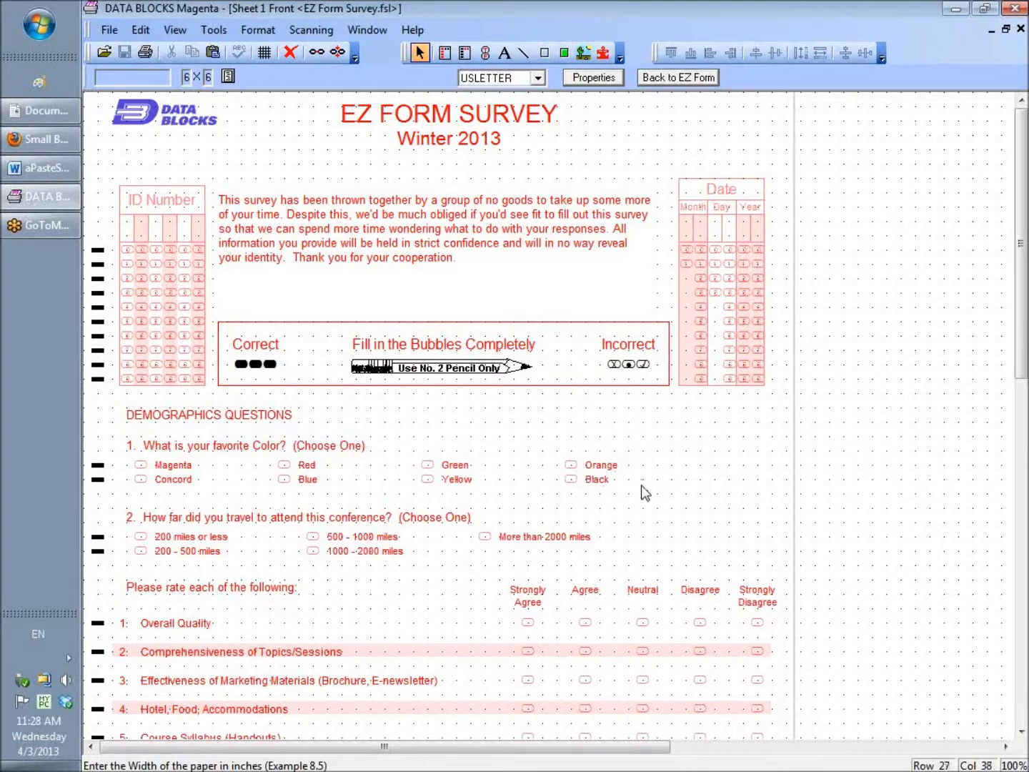
{"action": "left_click_drag", "start_coordinate": [1022, 188], "coordinate": [1026, 274]}
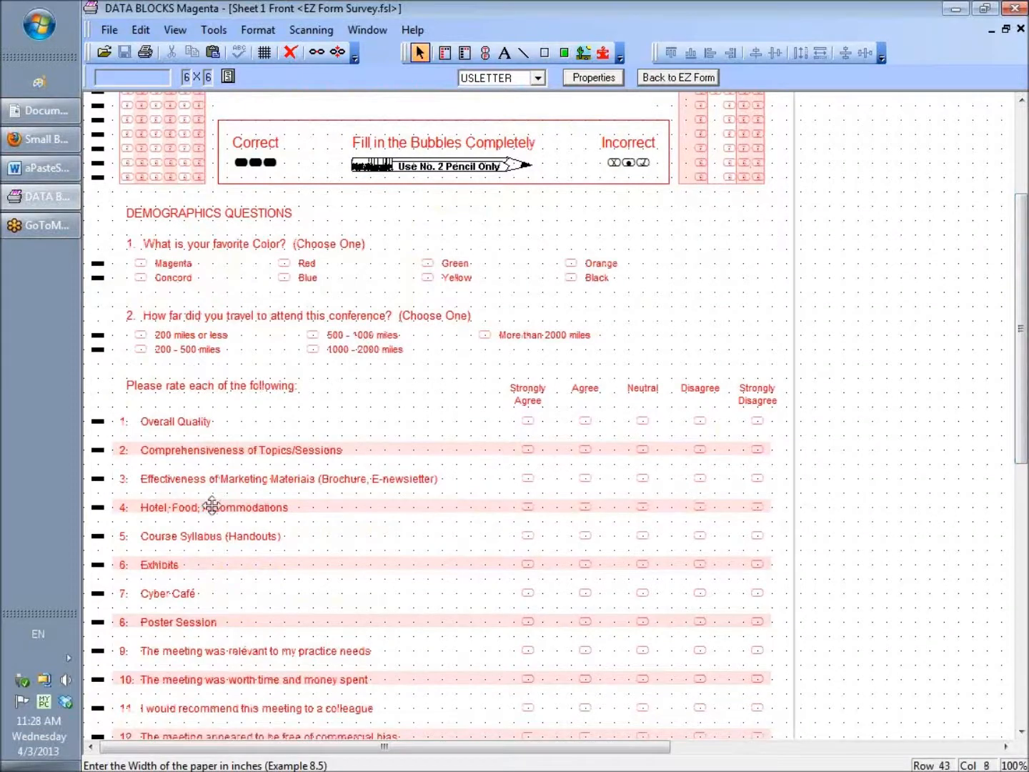
{"action": "scroll", "coordinate": [1006, 281], "scroll_direction": "down", "scroll_amount": 3}
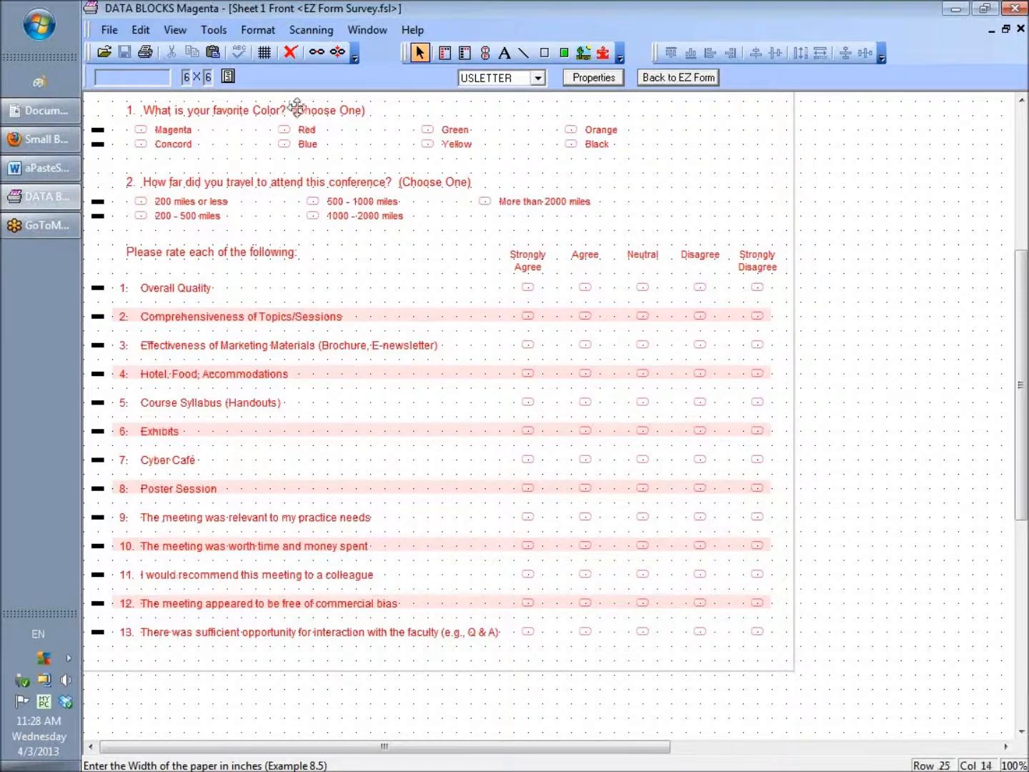
{"action": "left_click", "coordinate": [366, 30]}
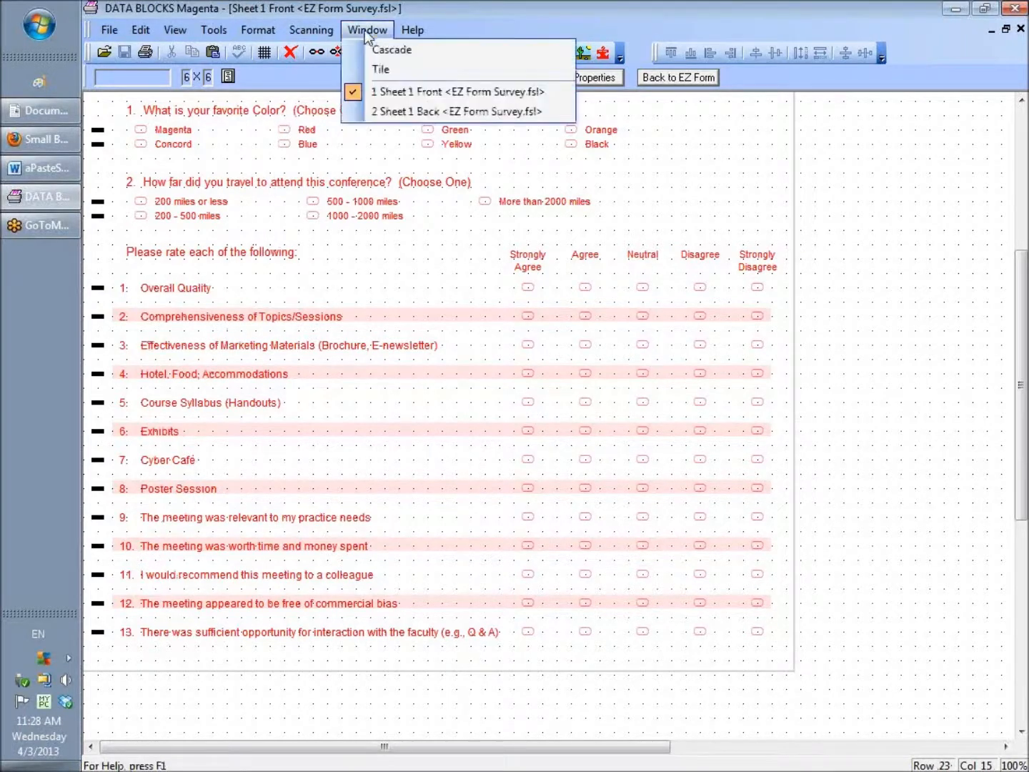
{"action": "left_click", "coordinate": [383, 107]}
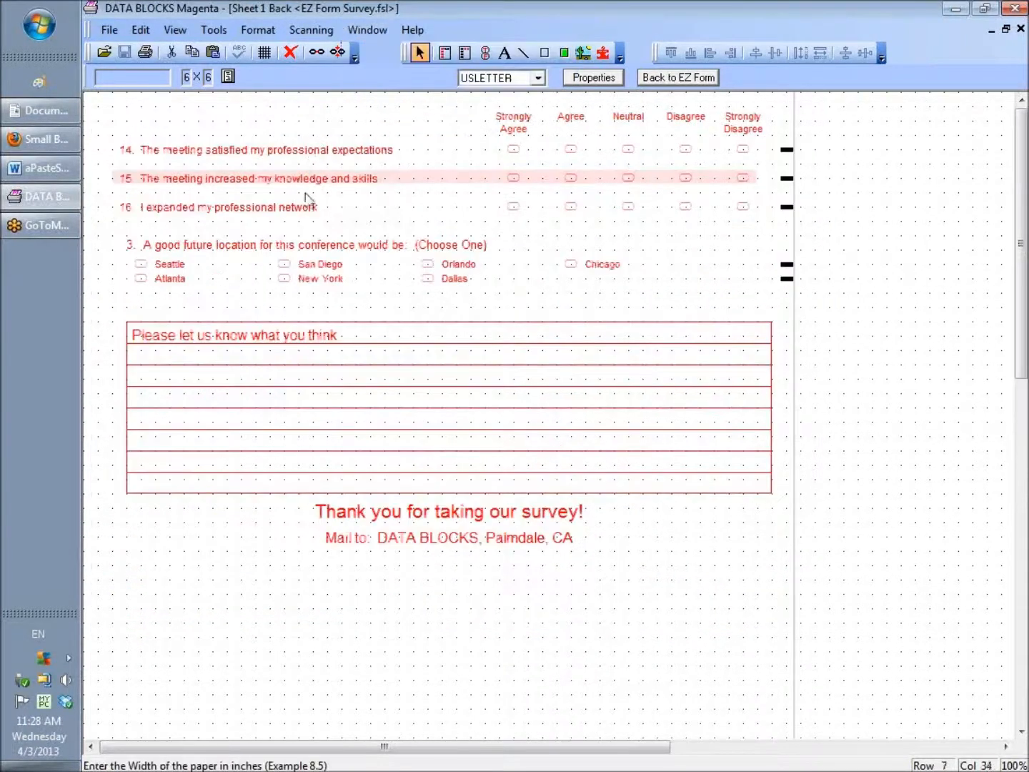